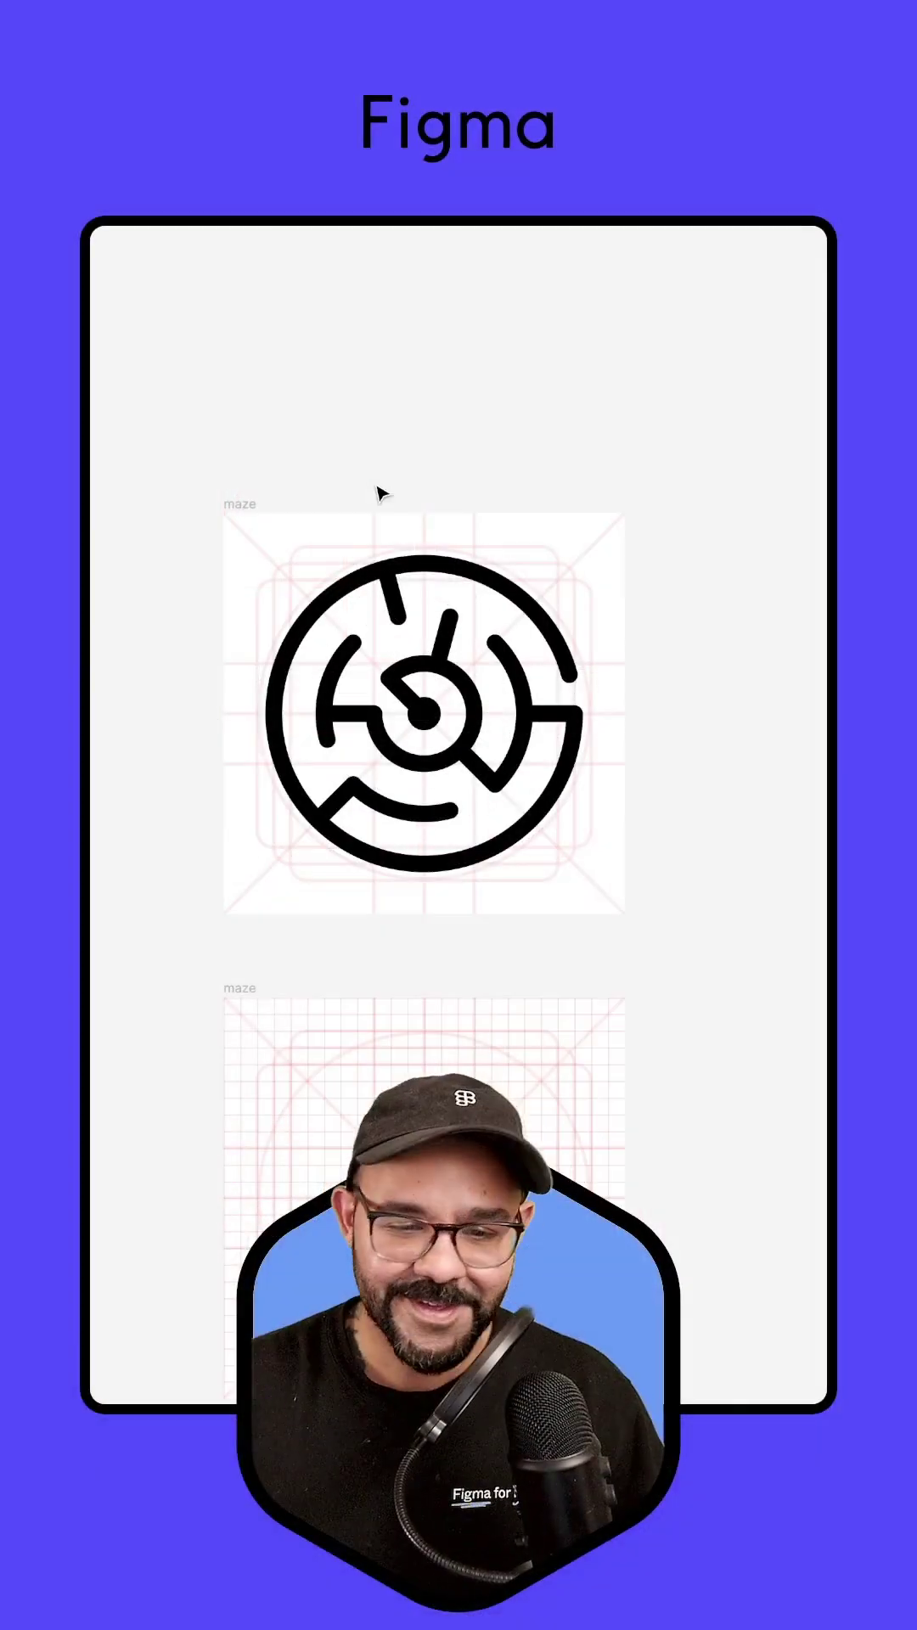
Draw an 18×18 circle from the center of the empty maze grid frame and swap its fill for a stroke
{"action": "key", "text": "super+backslash"}
{"action": "left_click_drag", "start_coordinate": [448, 528], "coordinate": [339, 474]}
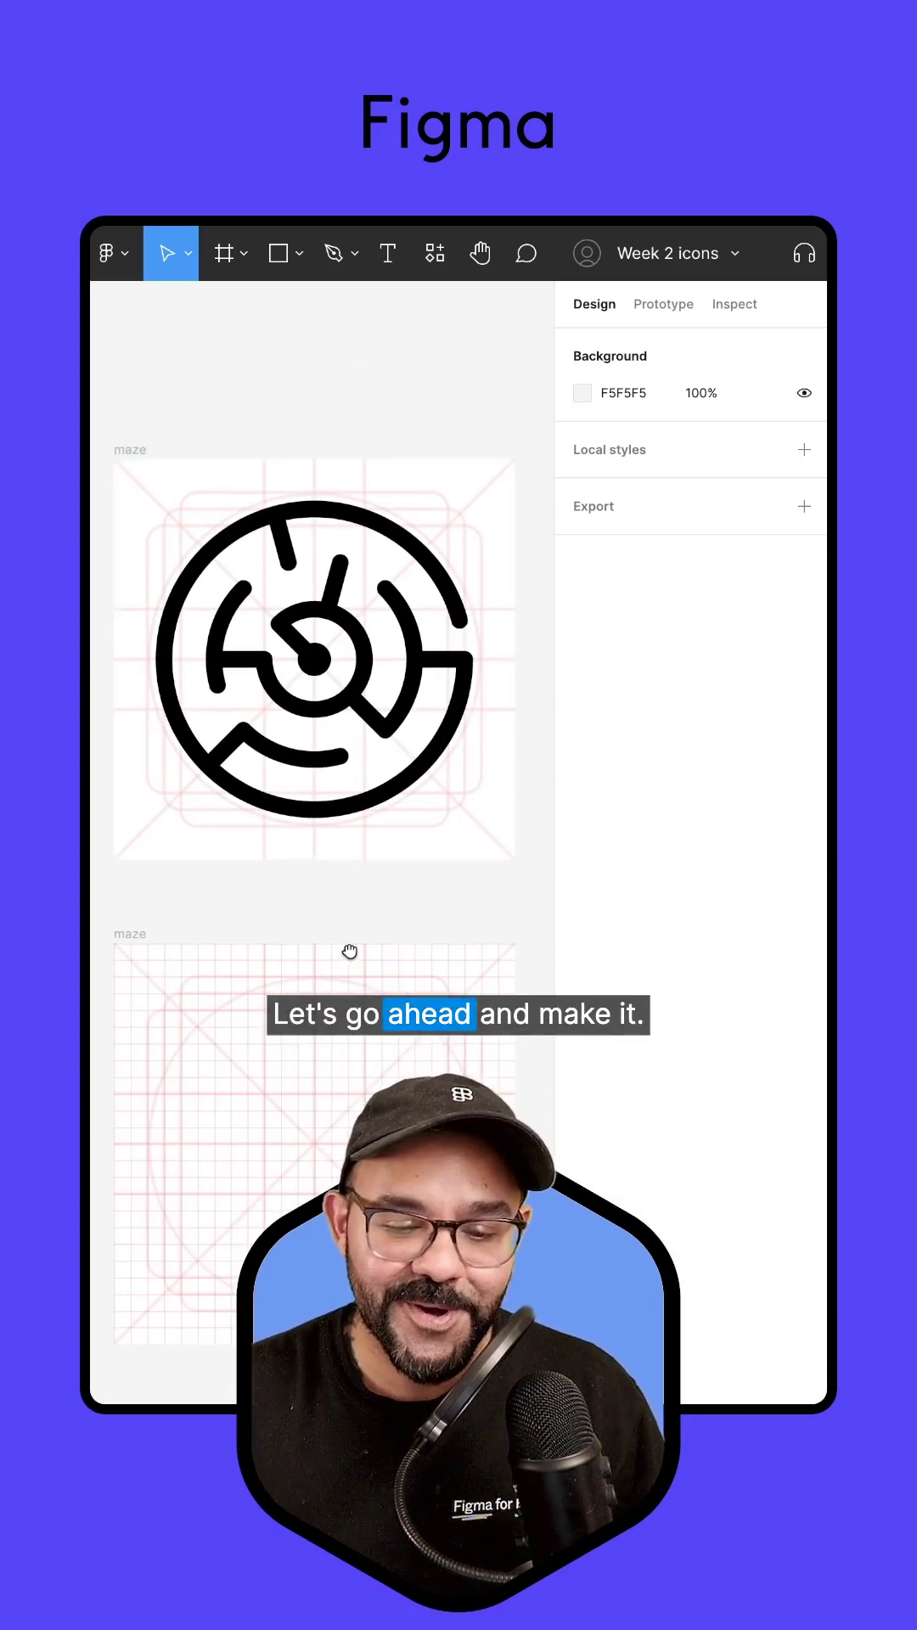
{"action": "scroll", "coordinate": [386, 791], "scroll_direction": "down", "scroll_amount": 5}
{"action": "left_click_drag", "start_coordinate": [396, 771], "coordinate": [375, 767]}
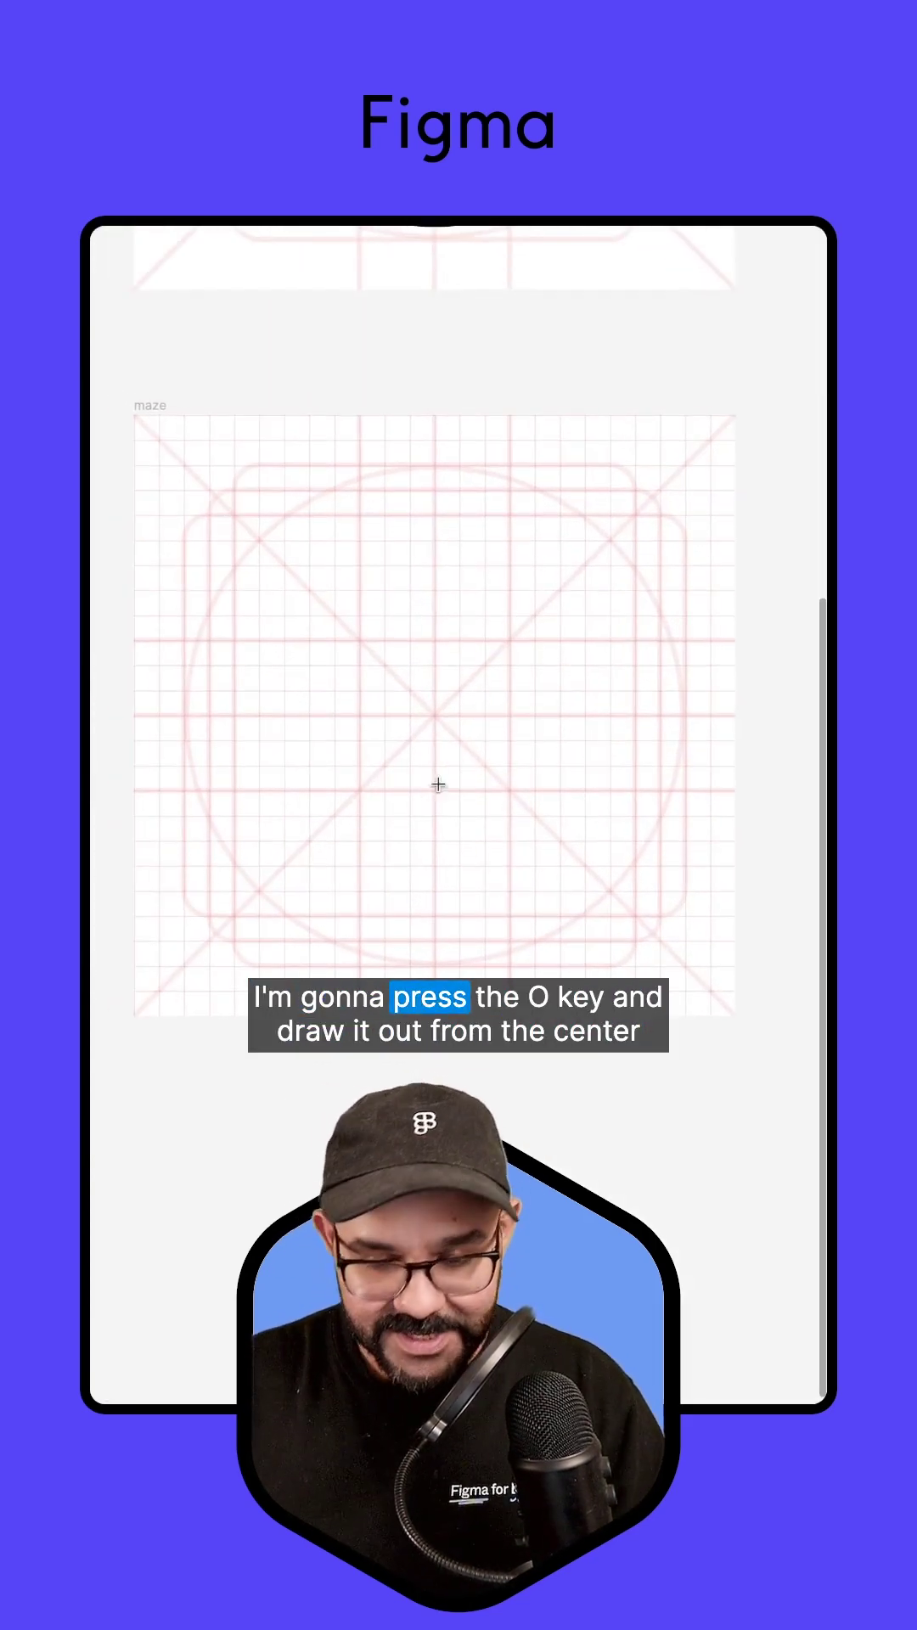
{"action": "mouse_move", "coordinate": [430, 715]}
{"action": "left_mouse_down"}
{"action": "mouse_move", "coordinate": [604, 873]}
{"action": "mouse_move", "coordinate": [661, 898]}
{"action": "left_mouse_up"}
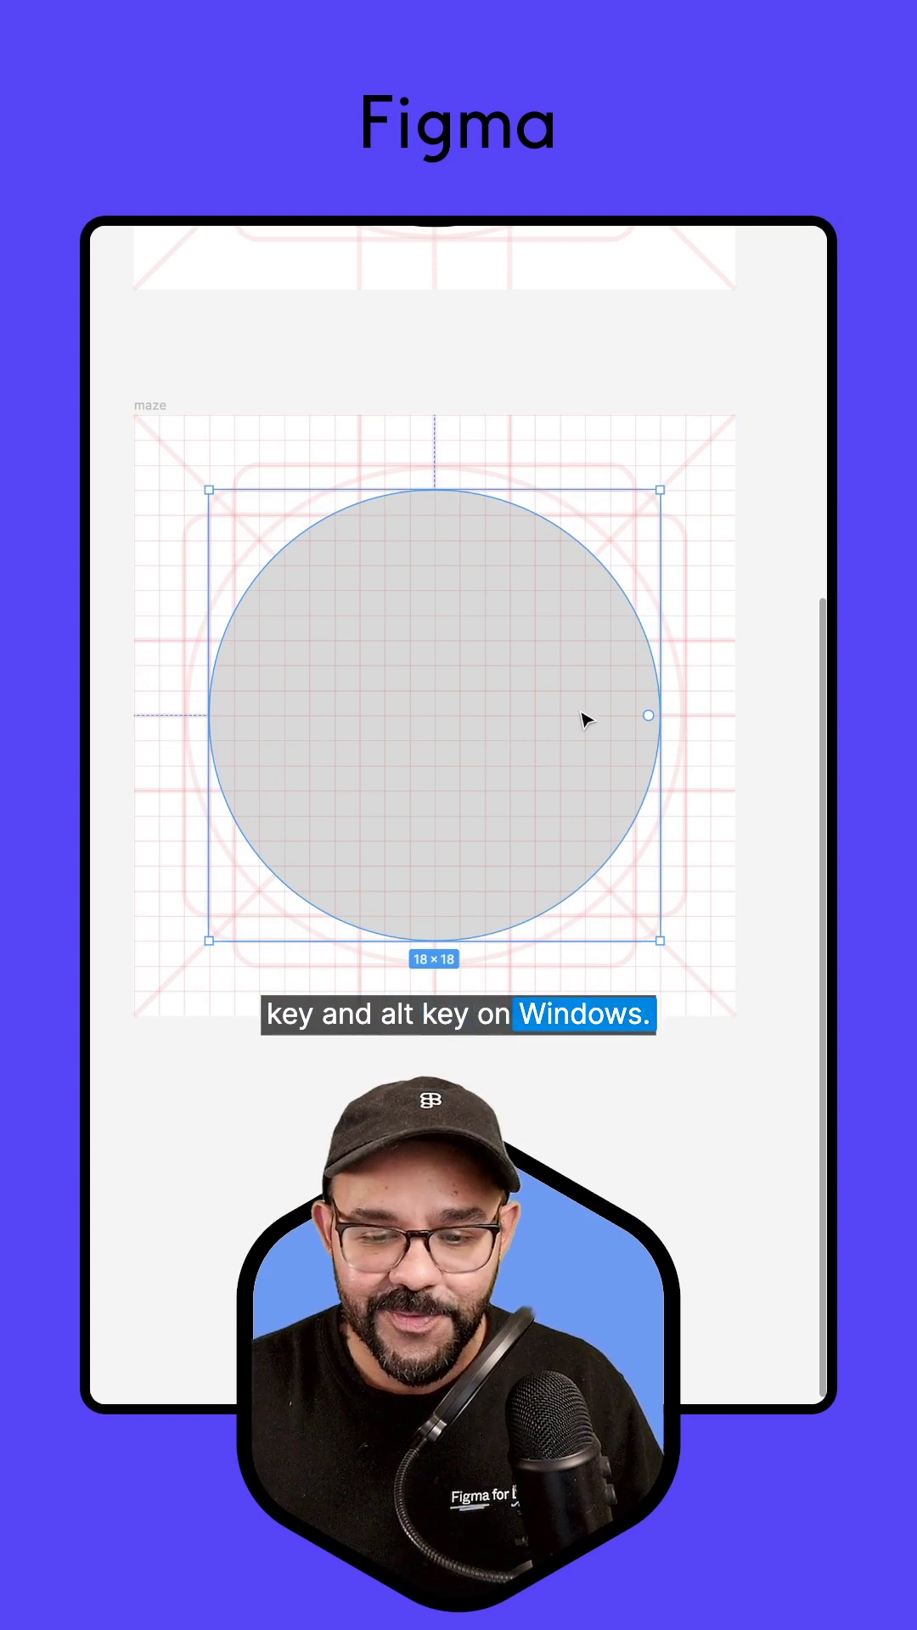
{"action": "key", "text": "shift+x"}
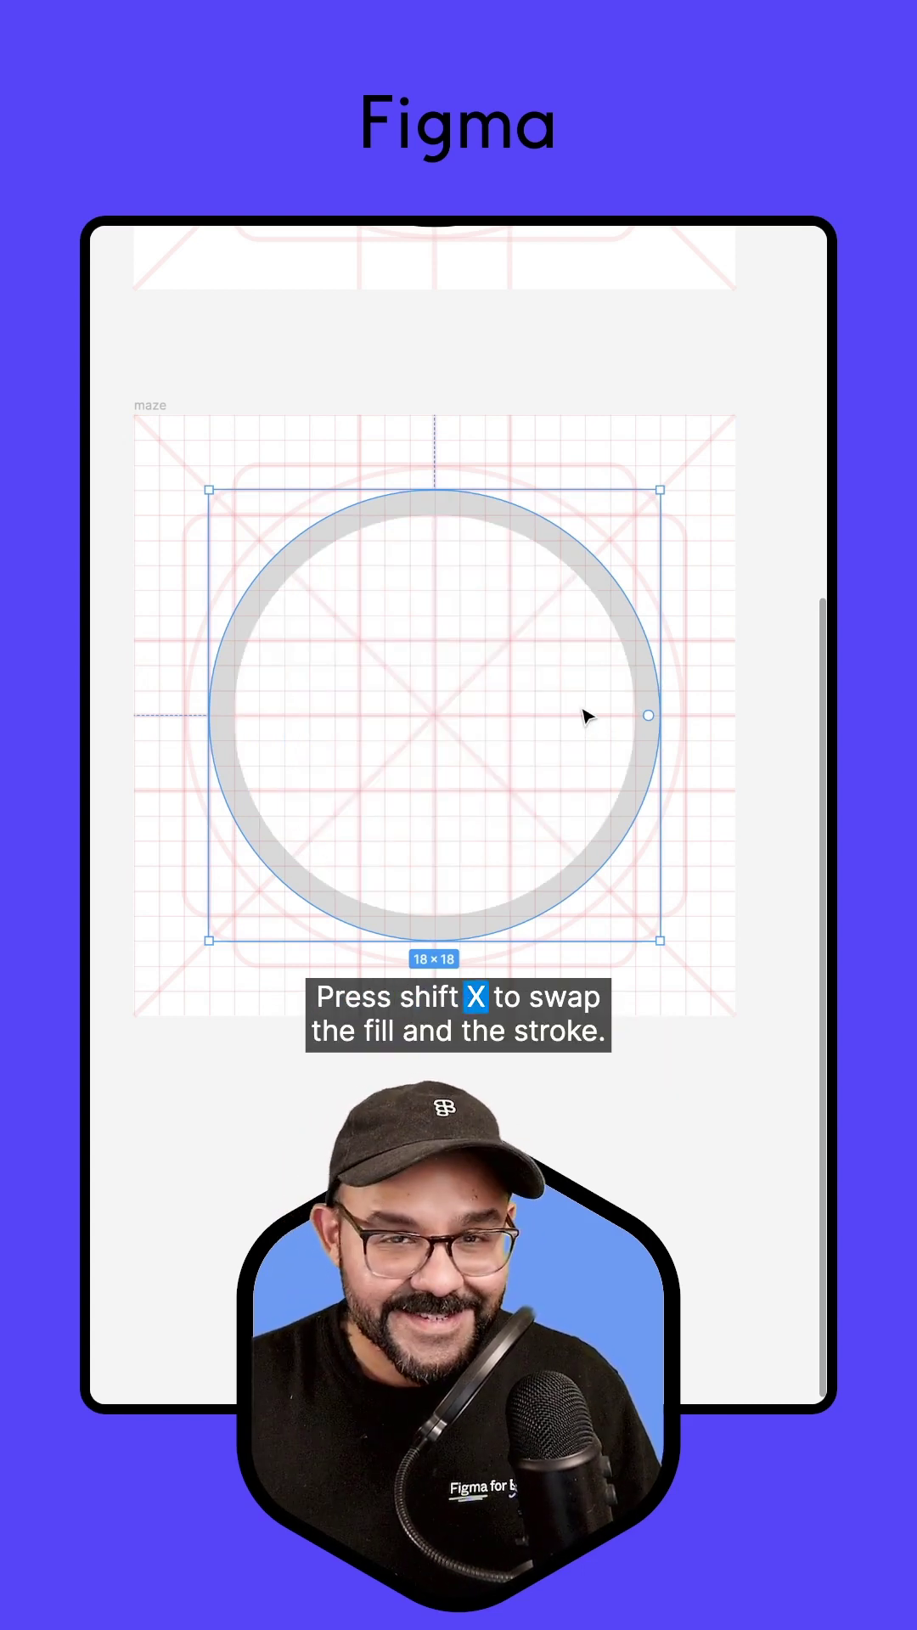
Set the circle's stroke color to black (000000) and its stroke alignment to Center
{"action": "key", "text": "ctrl+backslash"}
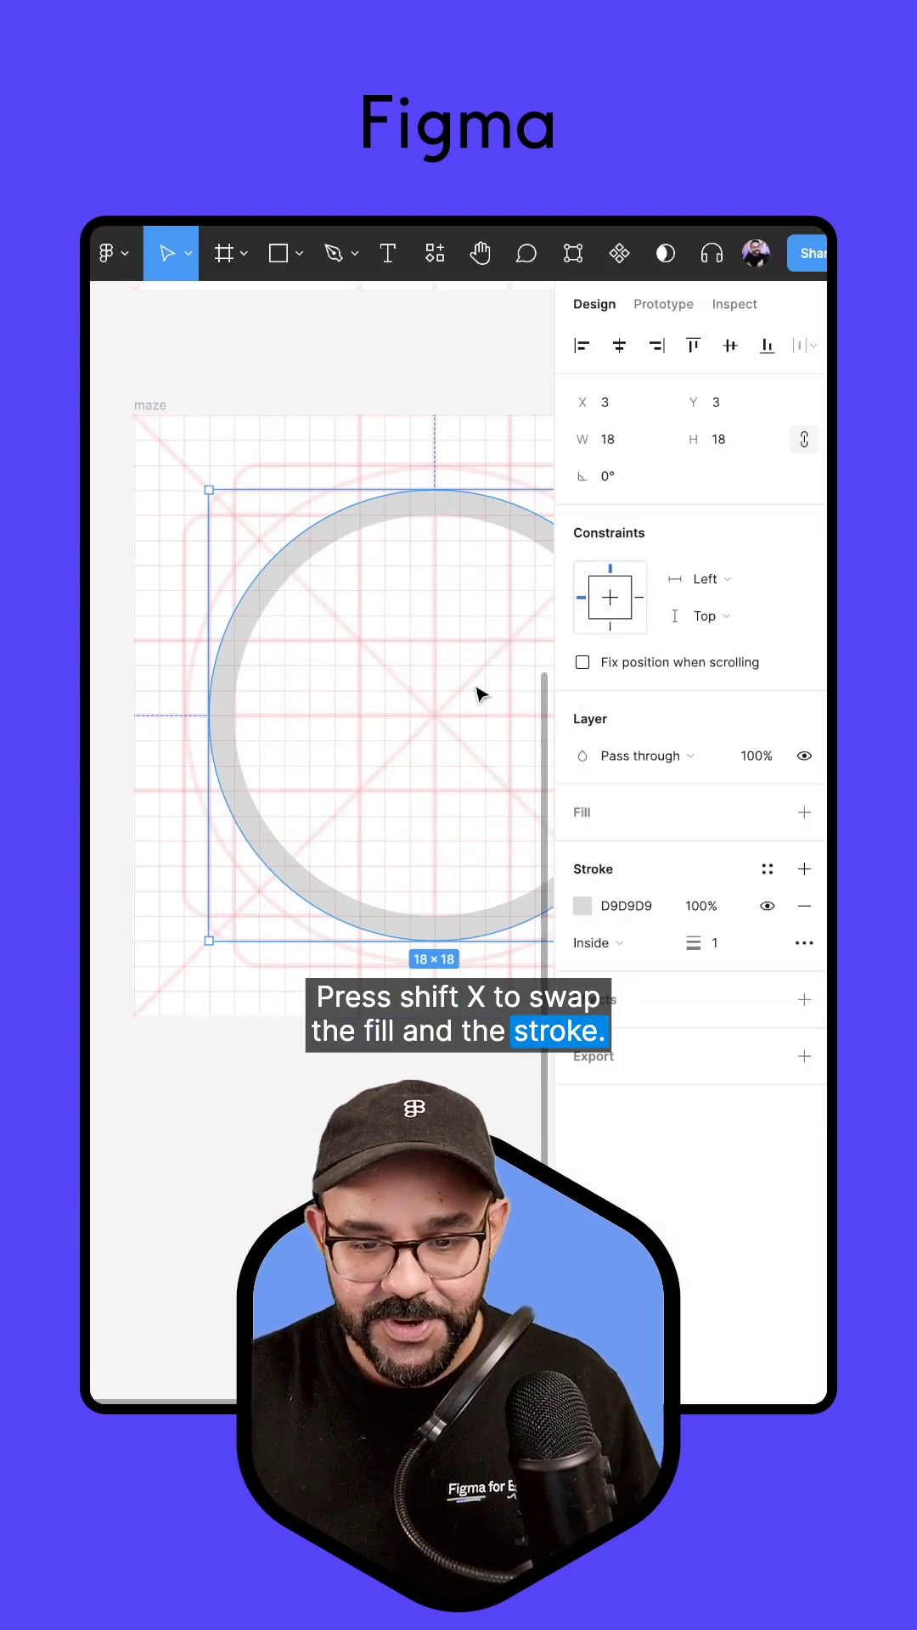
{"action": "scroll", "coordinate": [477, 698], "scroll_direction": "down", "scroll_amount": 2}
{"action": "left_click_drag", "start_coordinate": [468, 709], "coordinate": [357, 693]}
{"action": "left_click", "coordinate": [583, 906]}
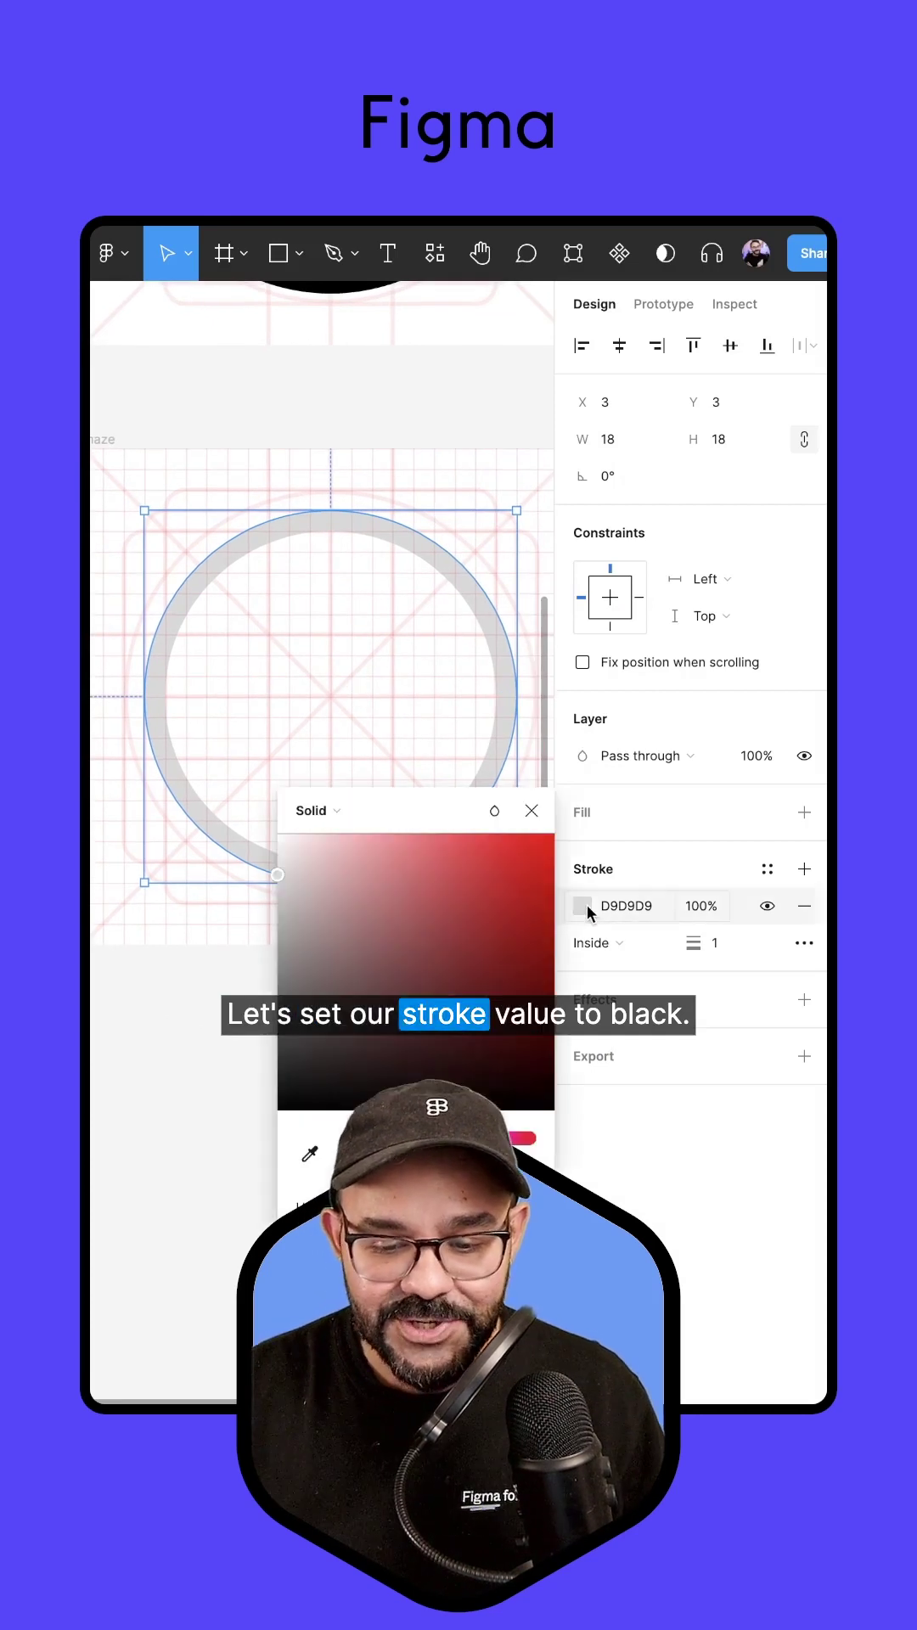
{"action": "mouse_move", "coordinate": [407, 1044]}
{"action": "left_mouse_down"}
{"action": "mouse_move", "coordinate": [212, 1117]}
{"action": "mouse_move", "coordinate": [207, 1129]}
{"action": "left_mouse_up"}
{"action": "left_click", "coordinate": [593, 942]}
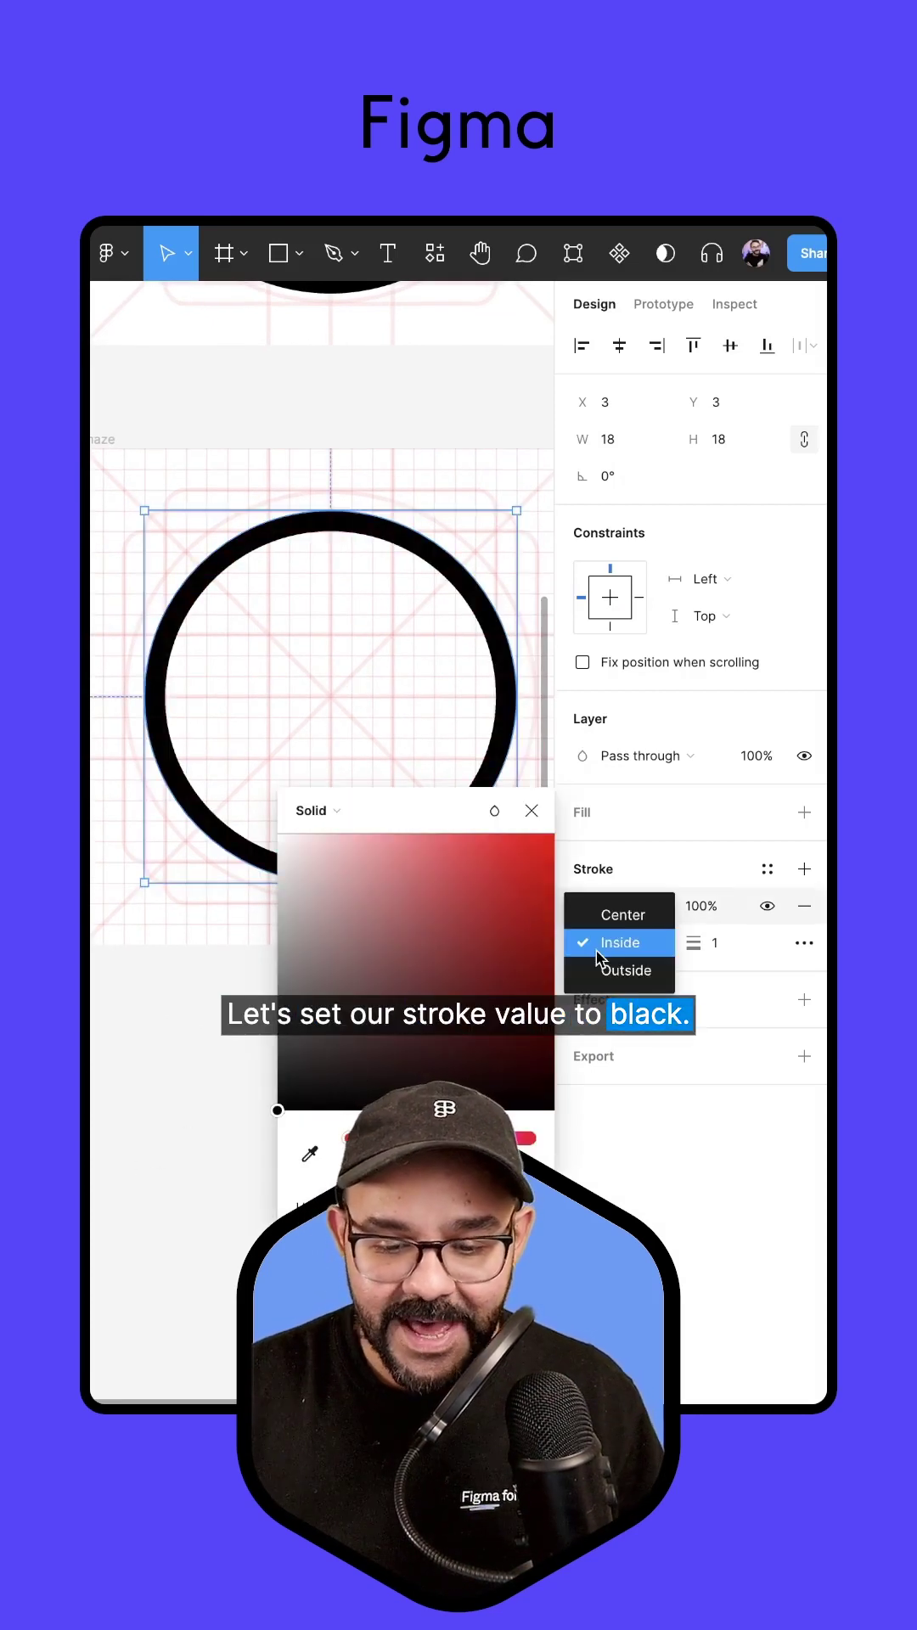
{"action": "left_click", "coordinate": [624, 916]}
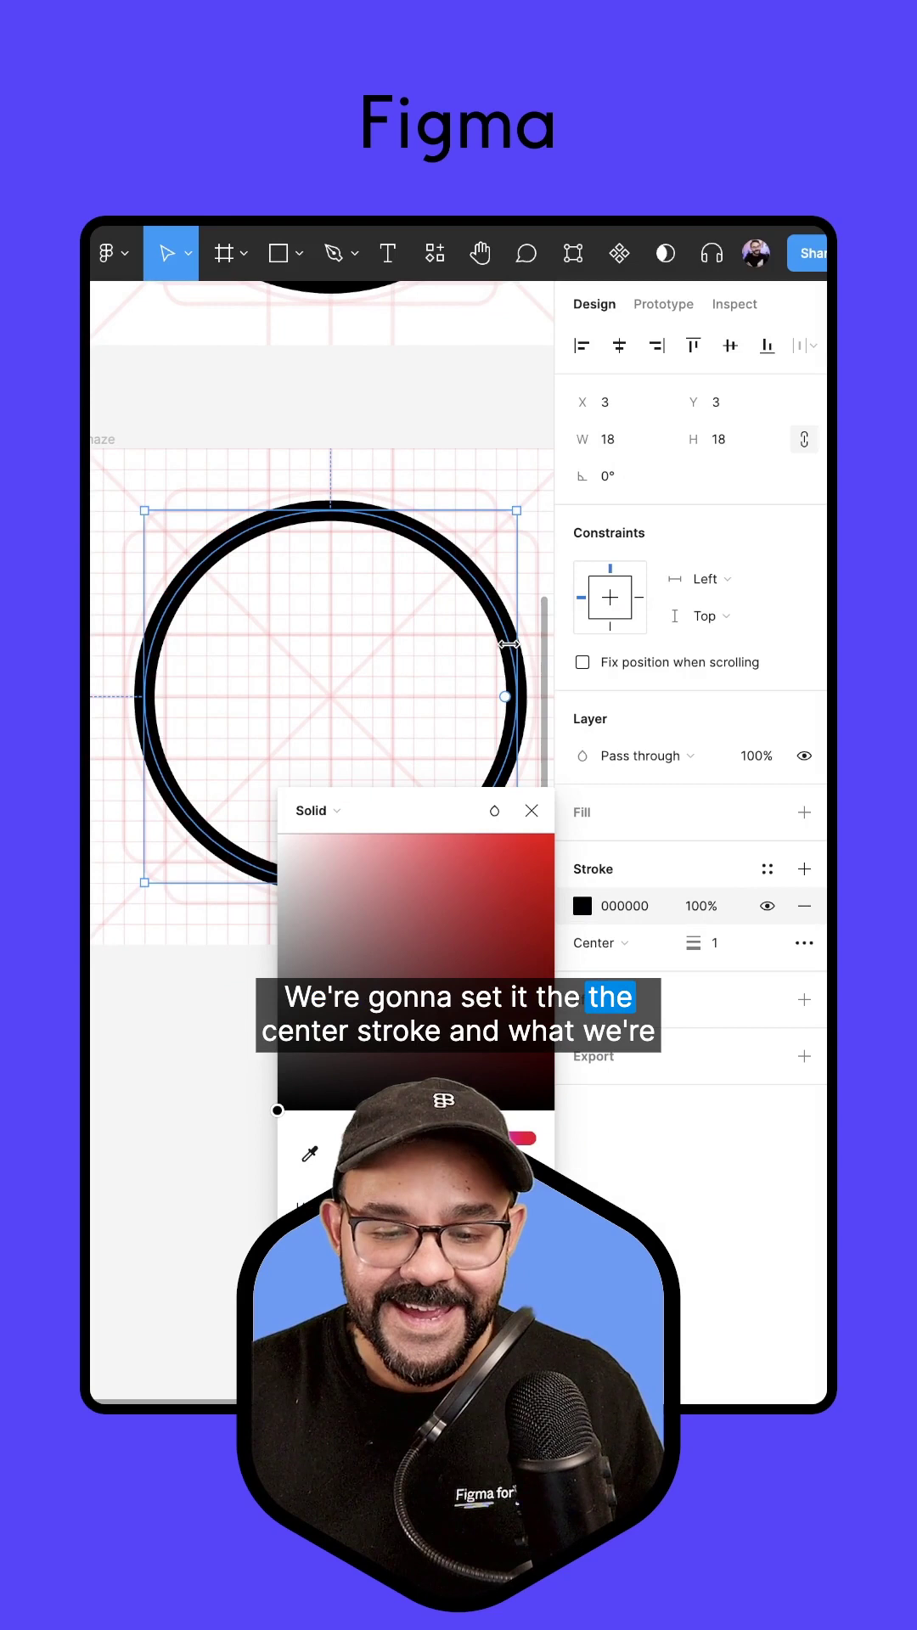
{"action": "left_click", "coordinate": [437, 509]}
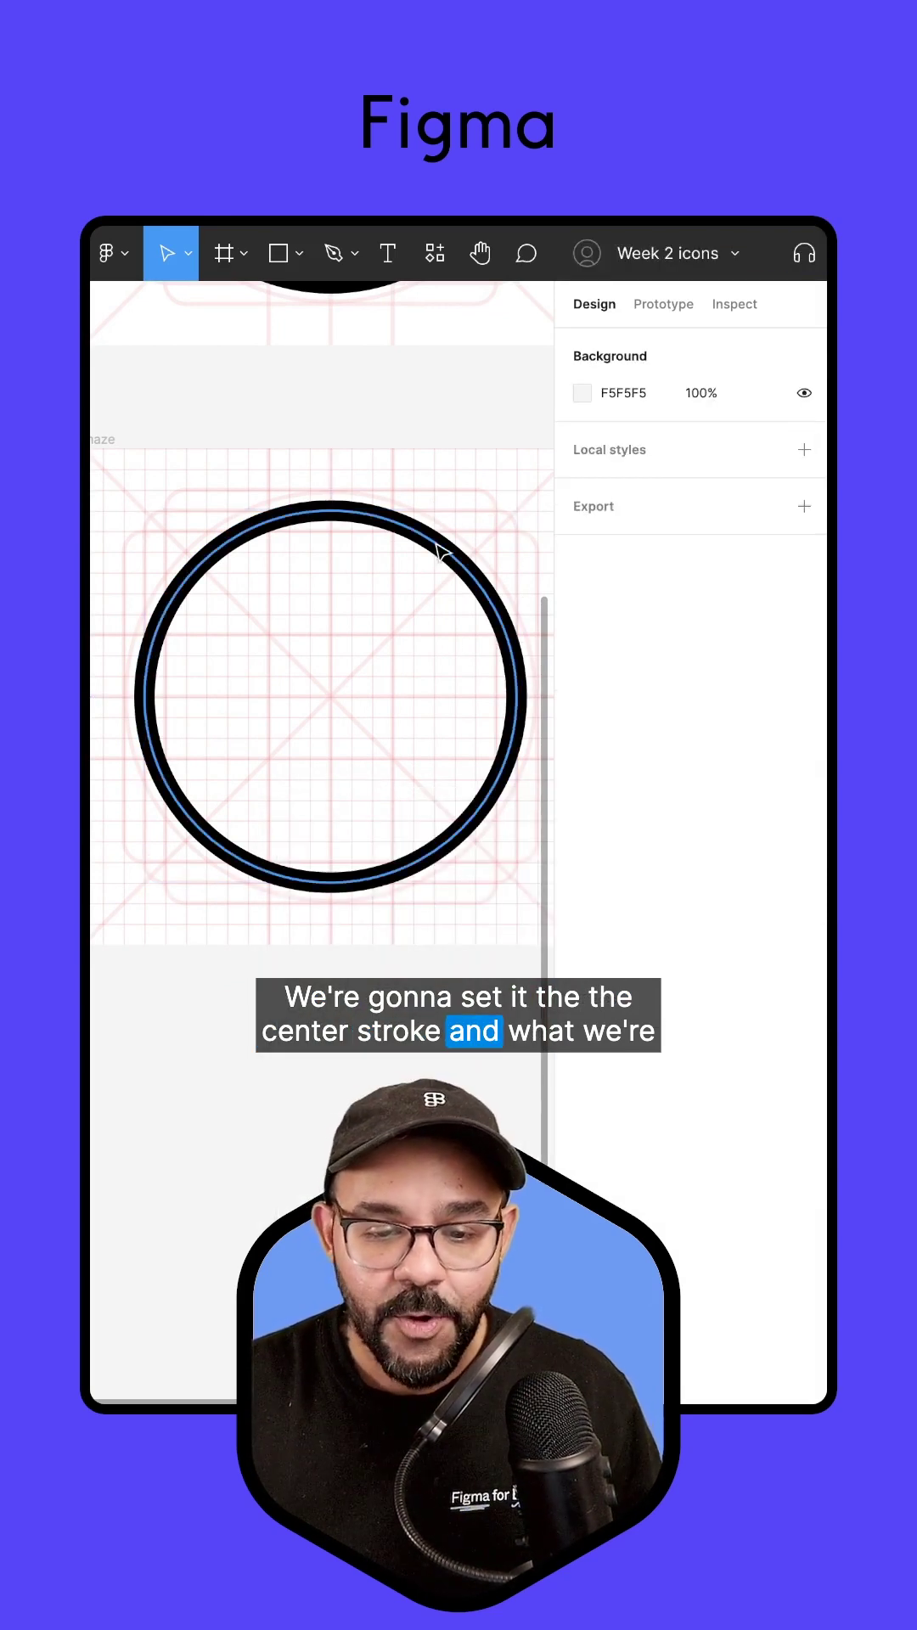
Duplicate the outer circle in place and scale the copy about its center to 12×12
{"action": "left_click", "coordinate": [443, 551]}
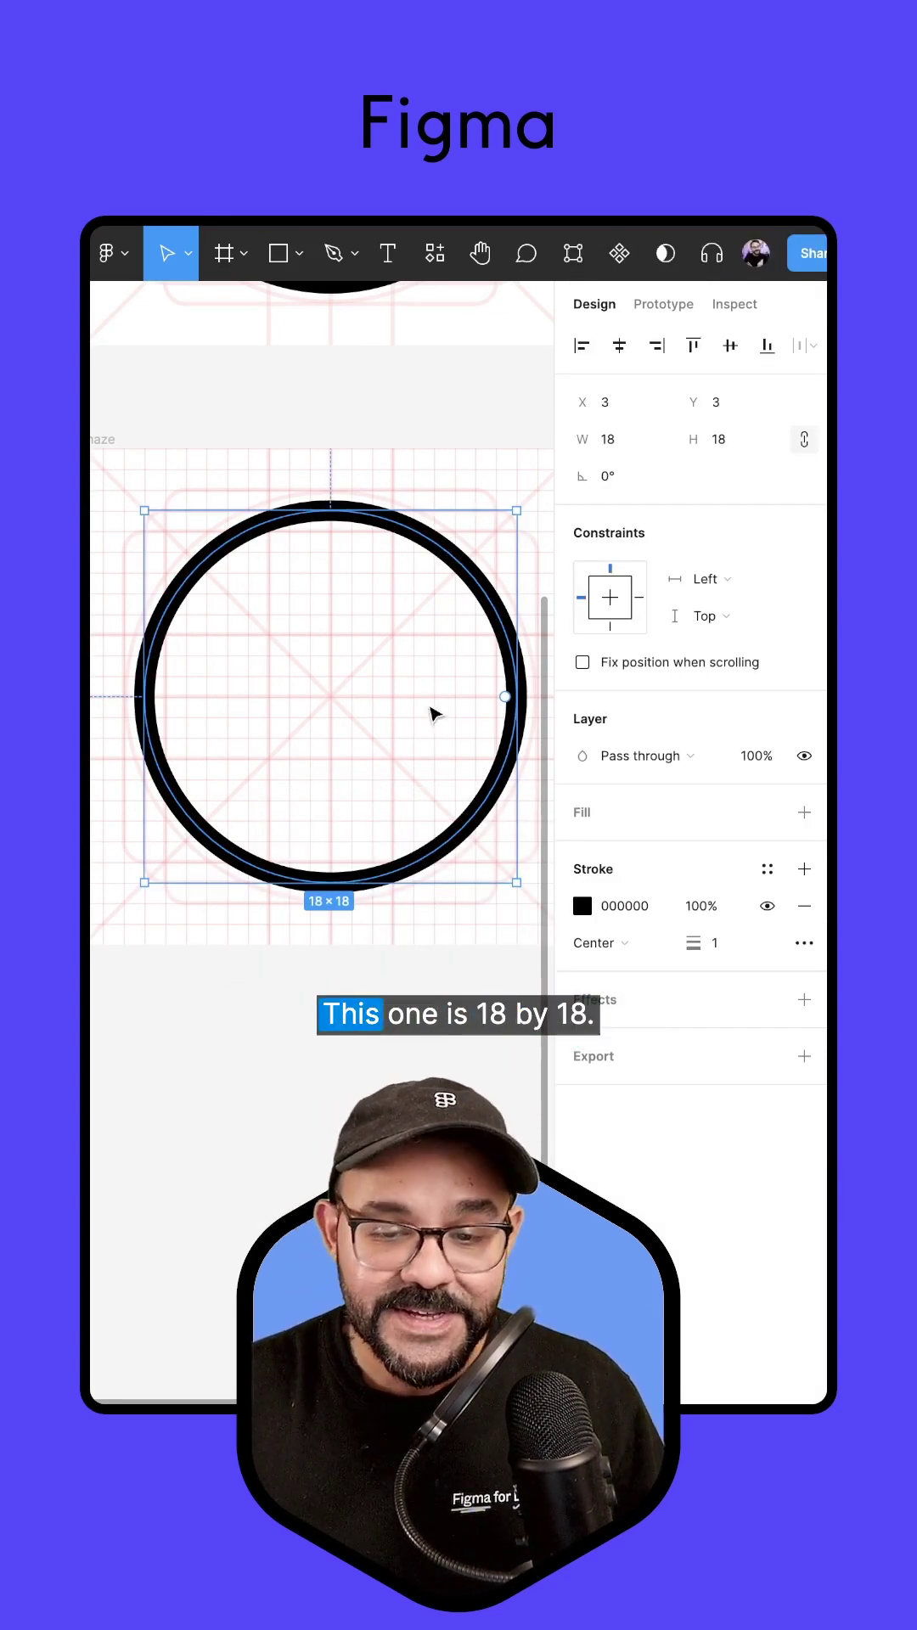
{"action": "key", "text": "ctrl+c"}
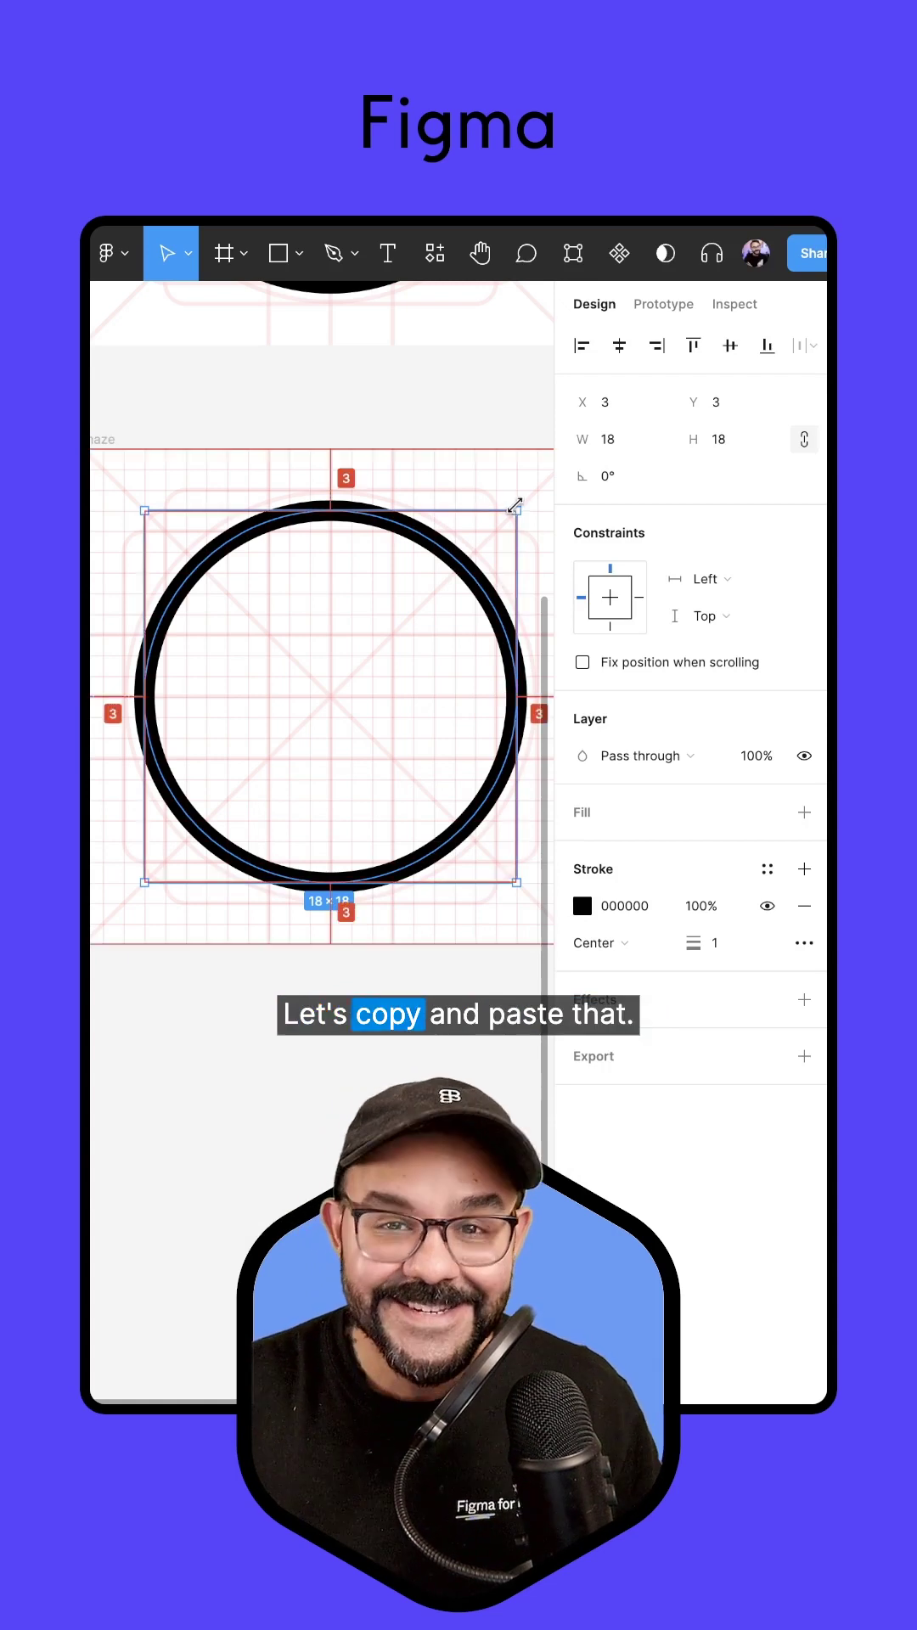
{"action": "key", "text": "ctrl+v"}
{"action": "left_click_drag", "start_coordinate": [504, 696], "coordinate": [441, 696]}
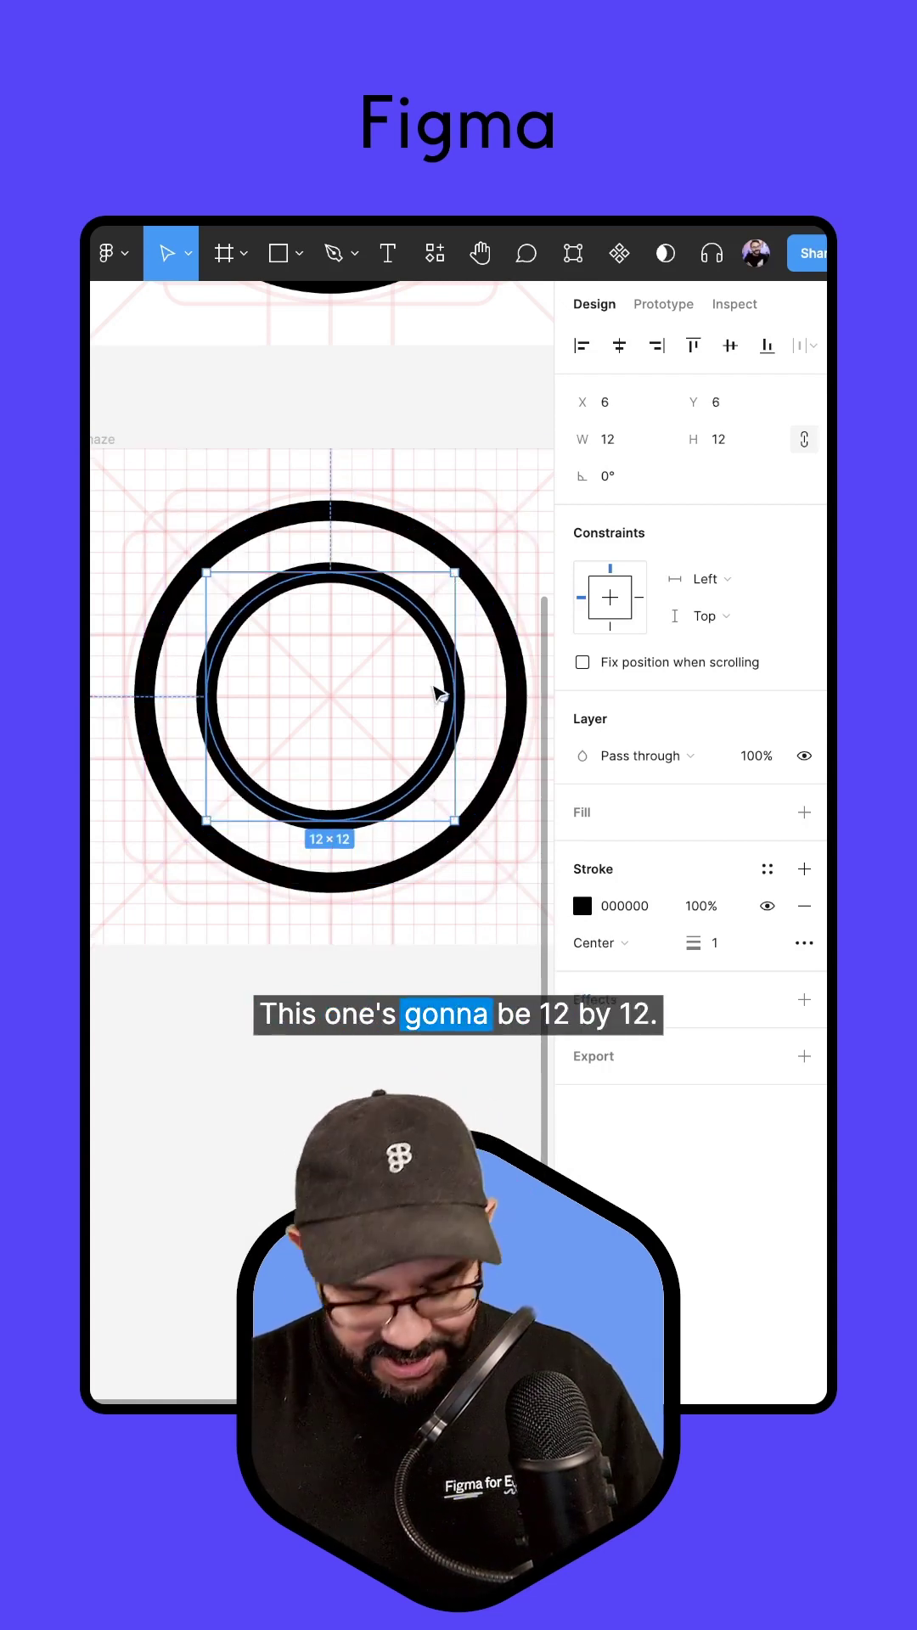
Duplicate the 12×12 circle in place and scale the copy about its center to 6×6
{"action": "key", "text": "ctrl+c"}
{"action": "key", "text": "ctrl+v"}
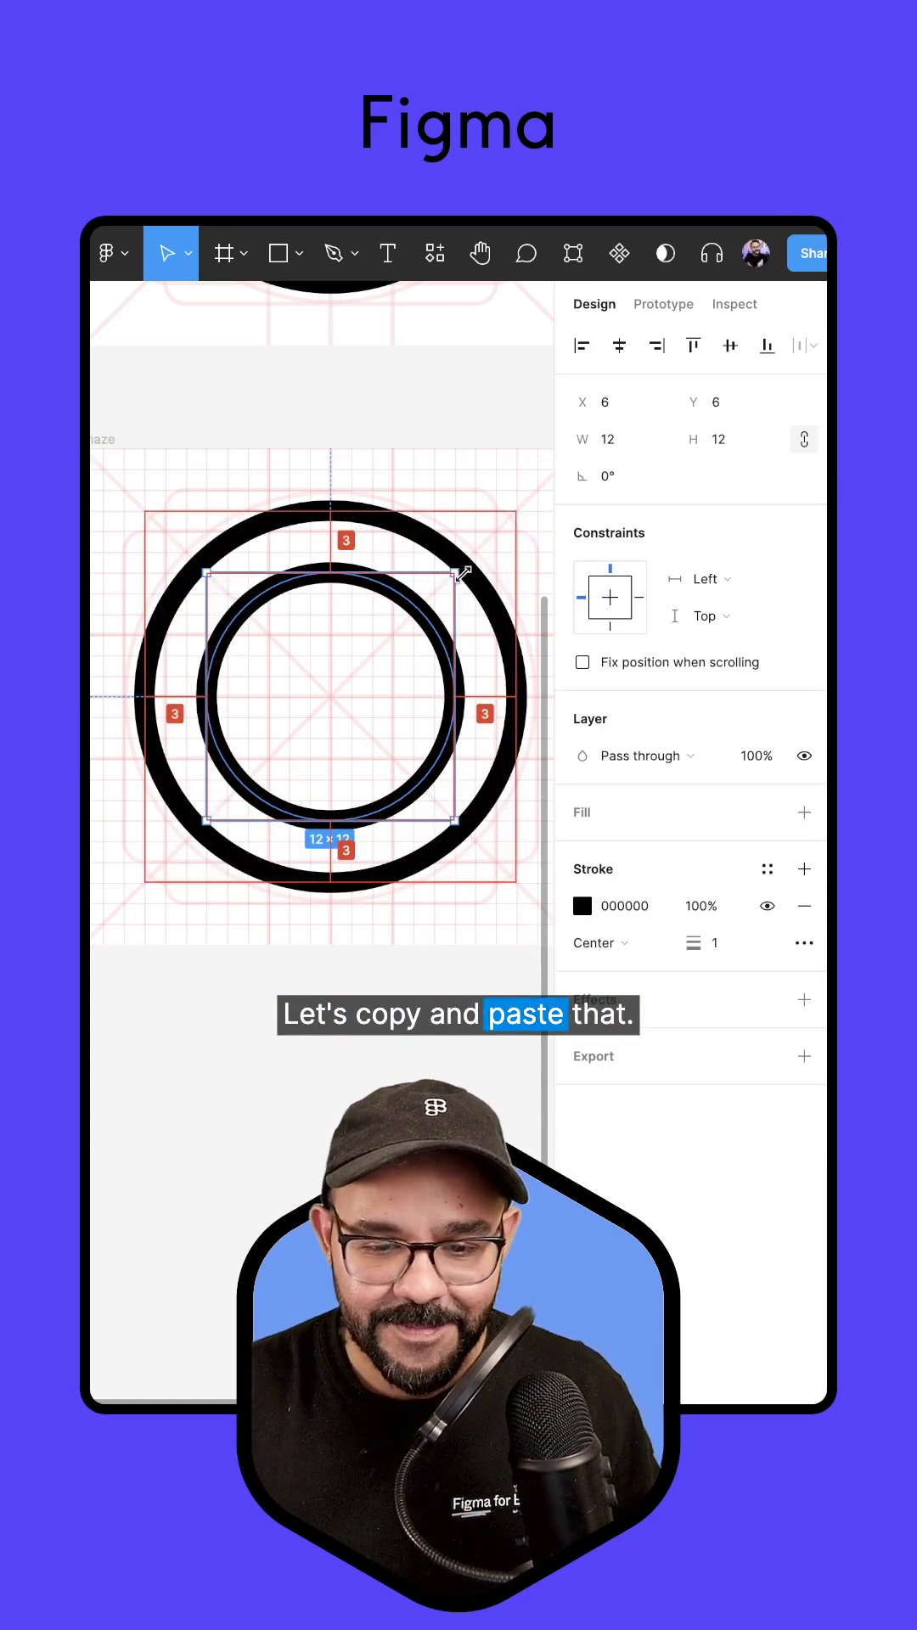
{"action": "left_click_drag", "start_coordinate": [462, 588], "coordinate": [399, 650]}
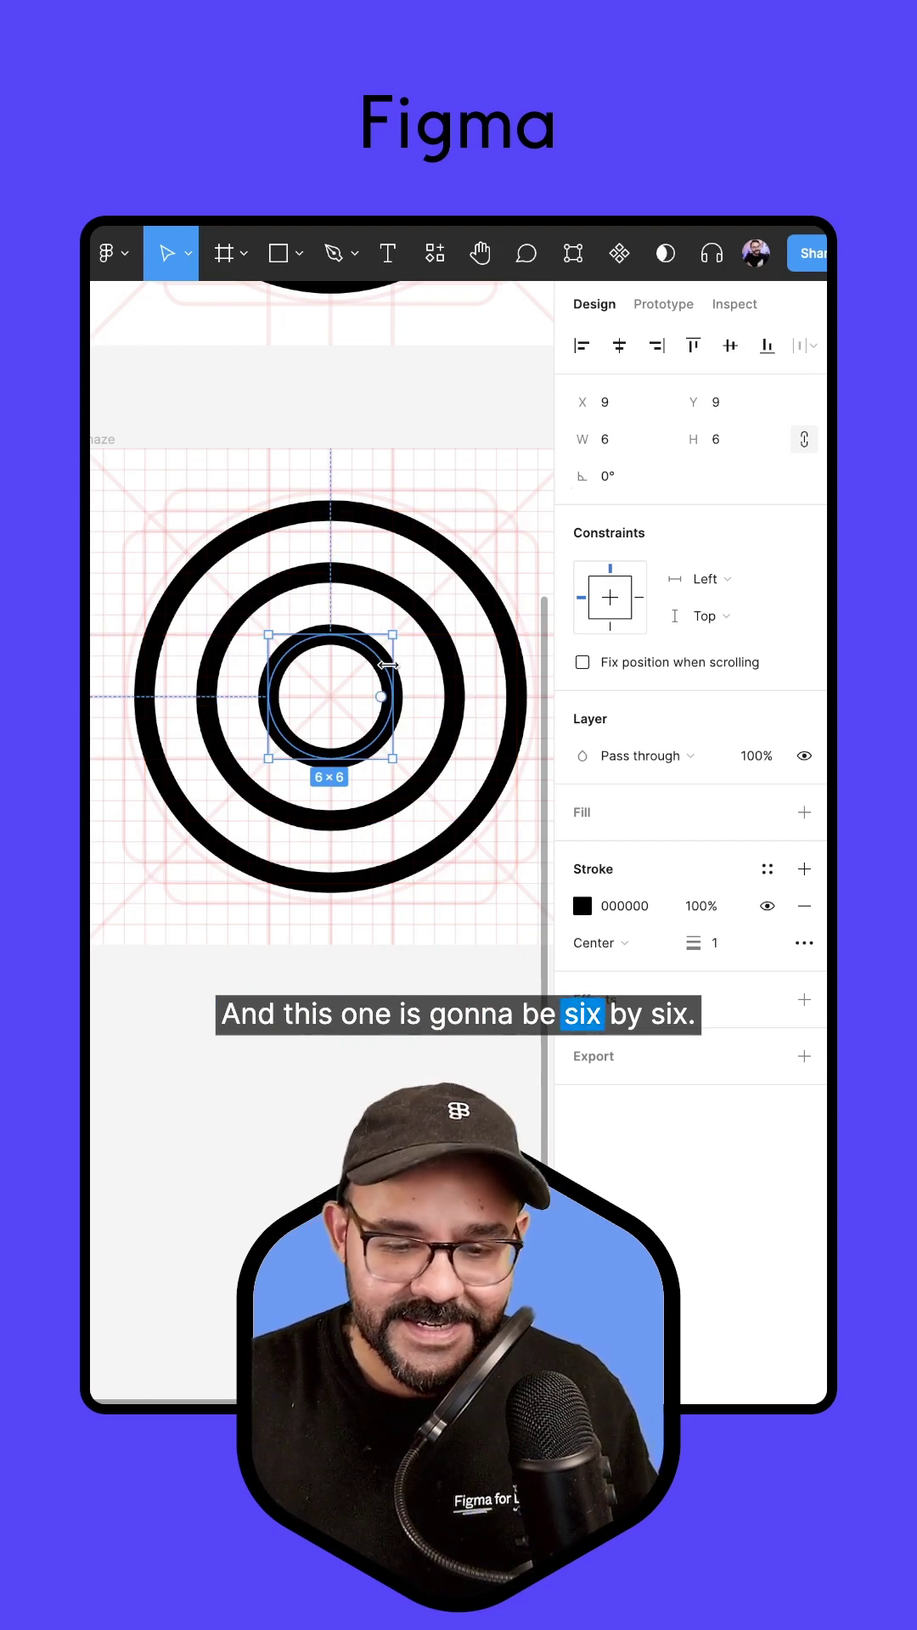
Cut all vector points of the smallest circle and paste them into the middle circle's path
{"action": "double_click", "coordinate": [376, 664]}
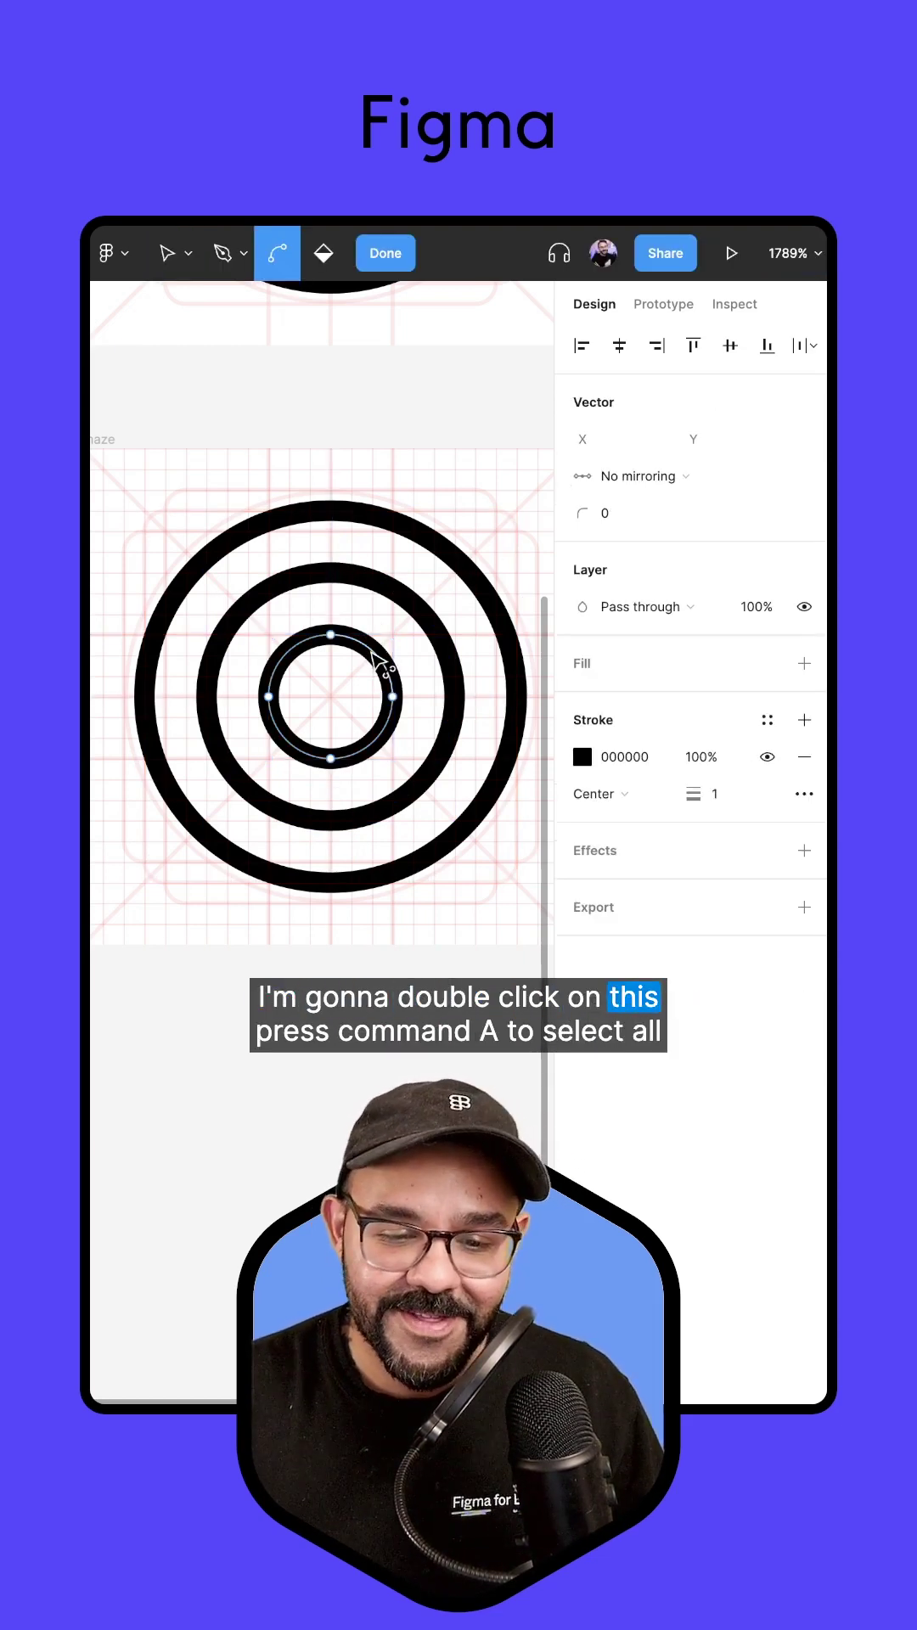
{"action": "key", "text": "ctrl+a"}
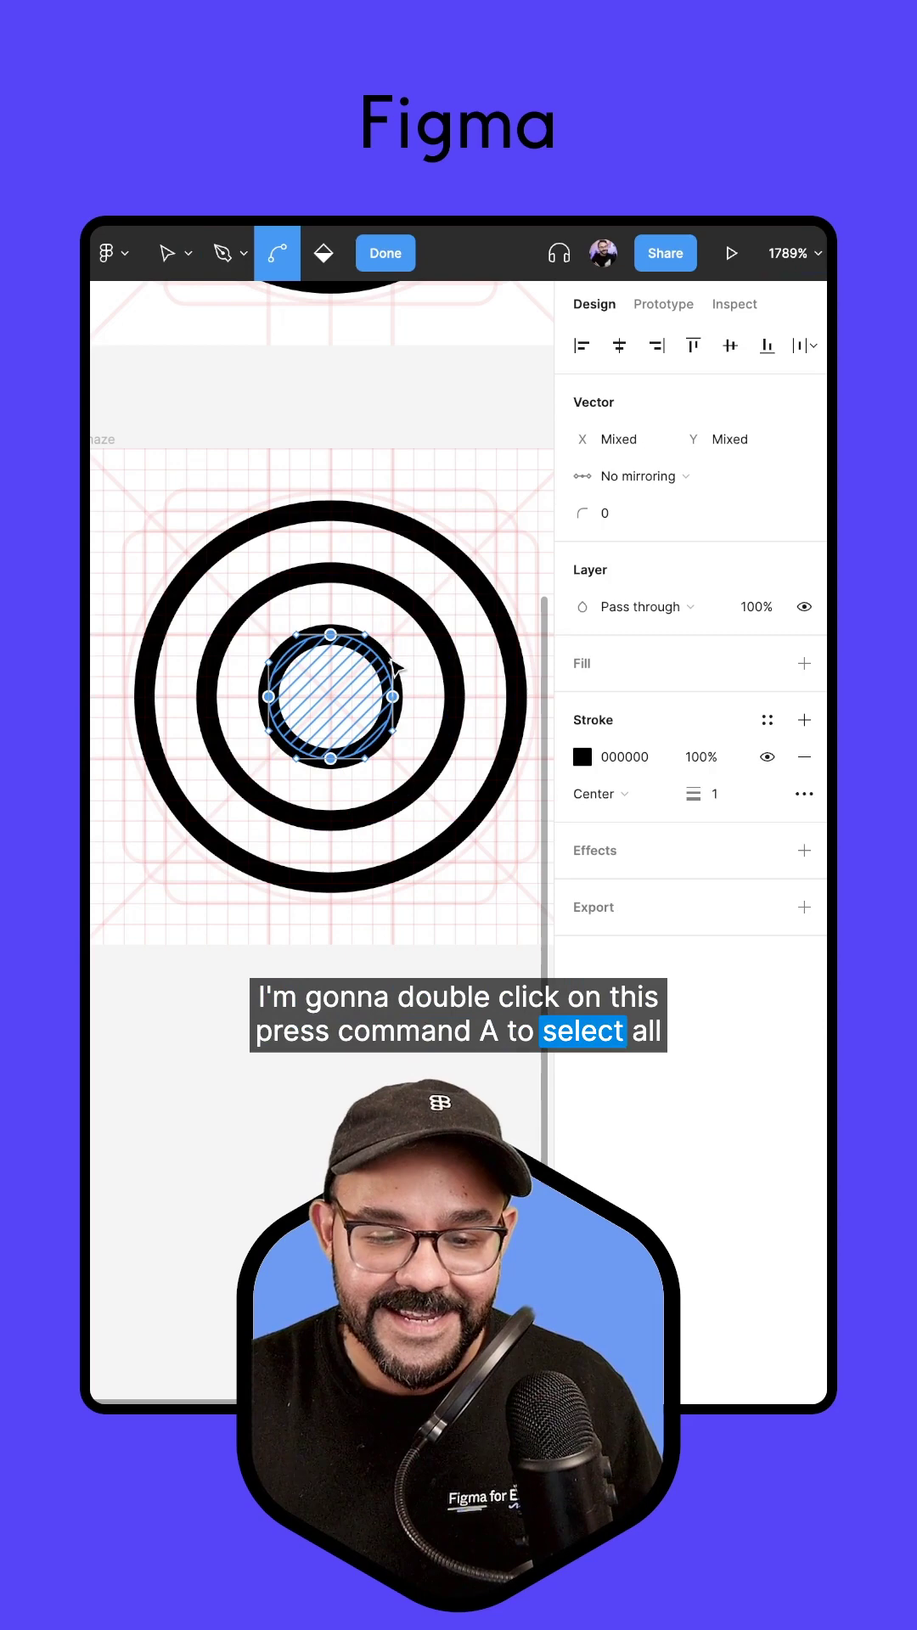
{"action": "key", "text": "ctrl+x"}
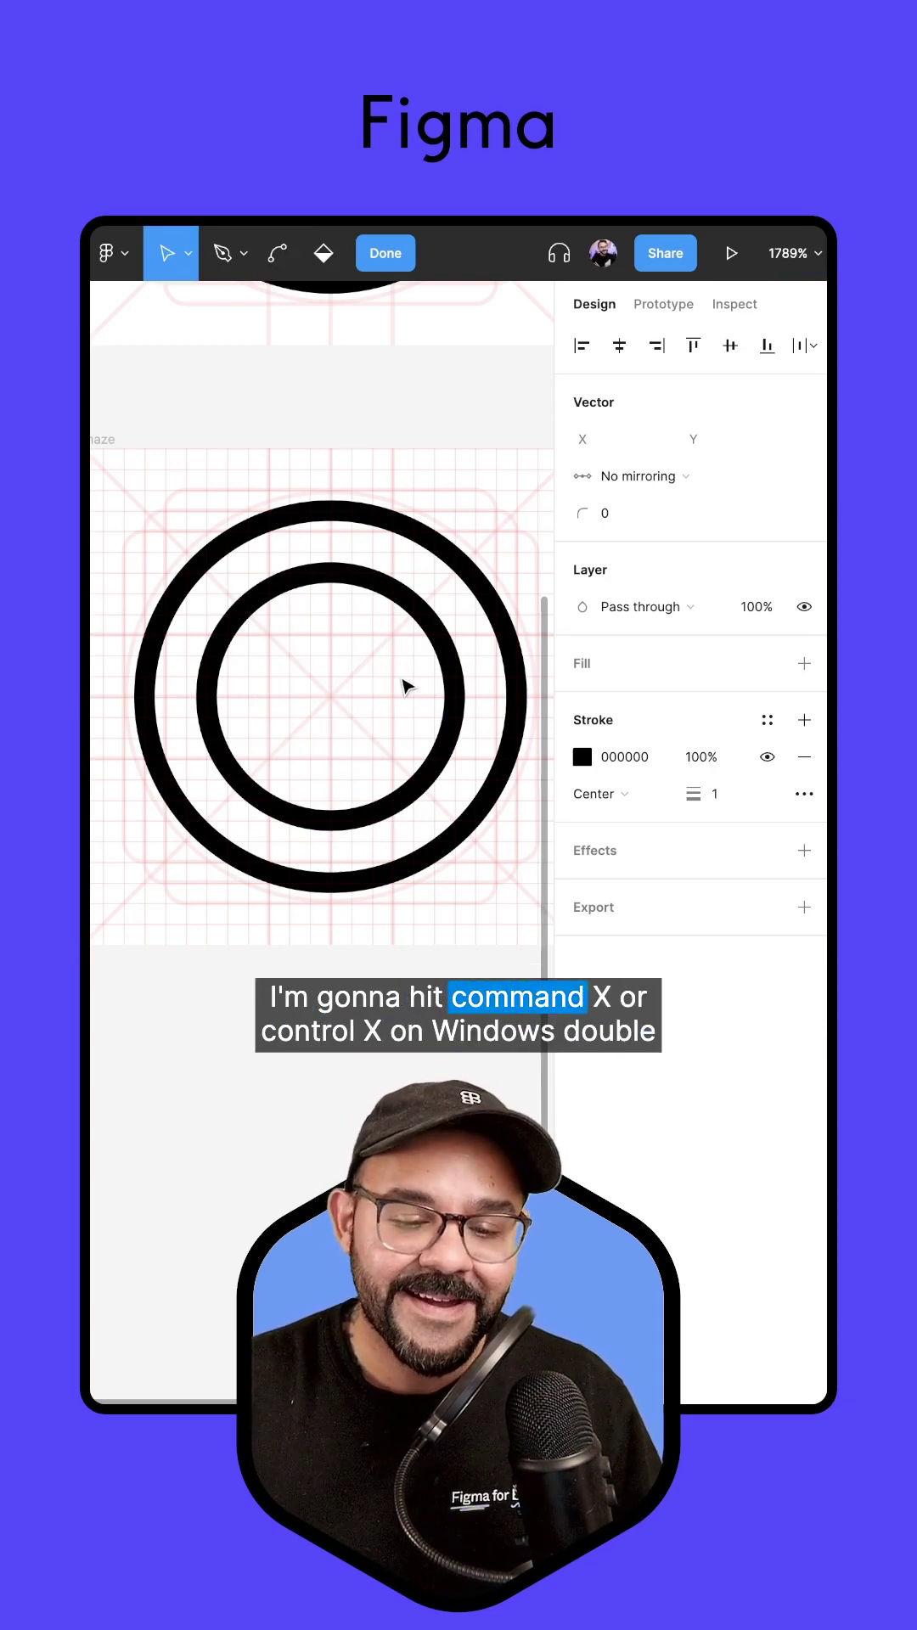
{"action": "key", "text": "Escape"}
{"action": "key", "text": "ctrl+v"}
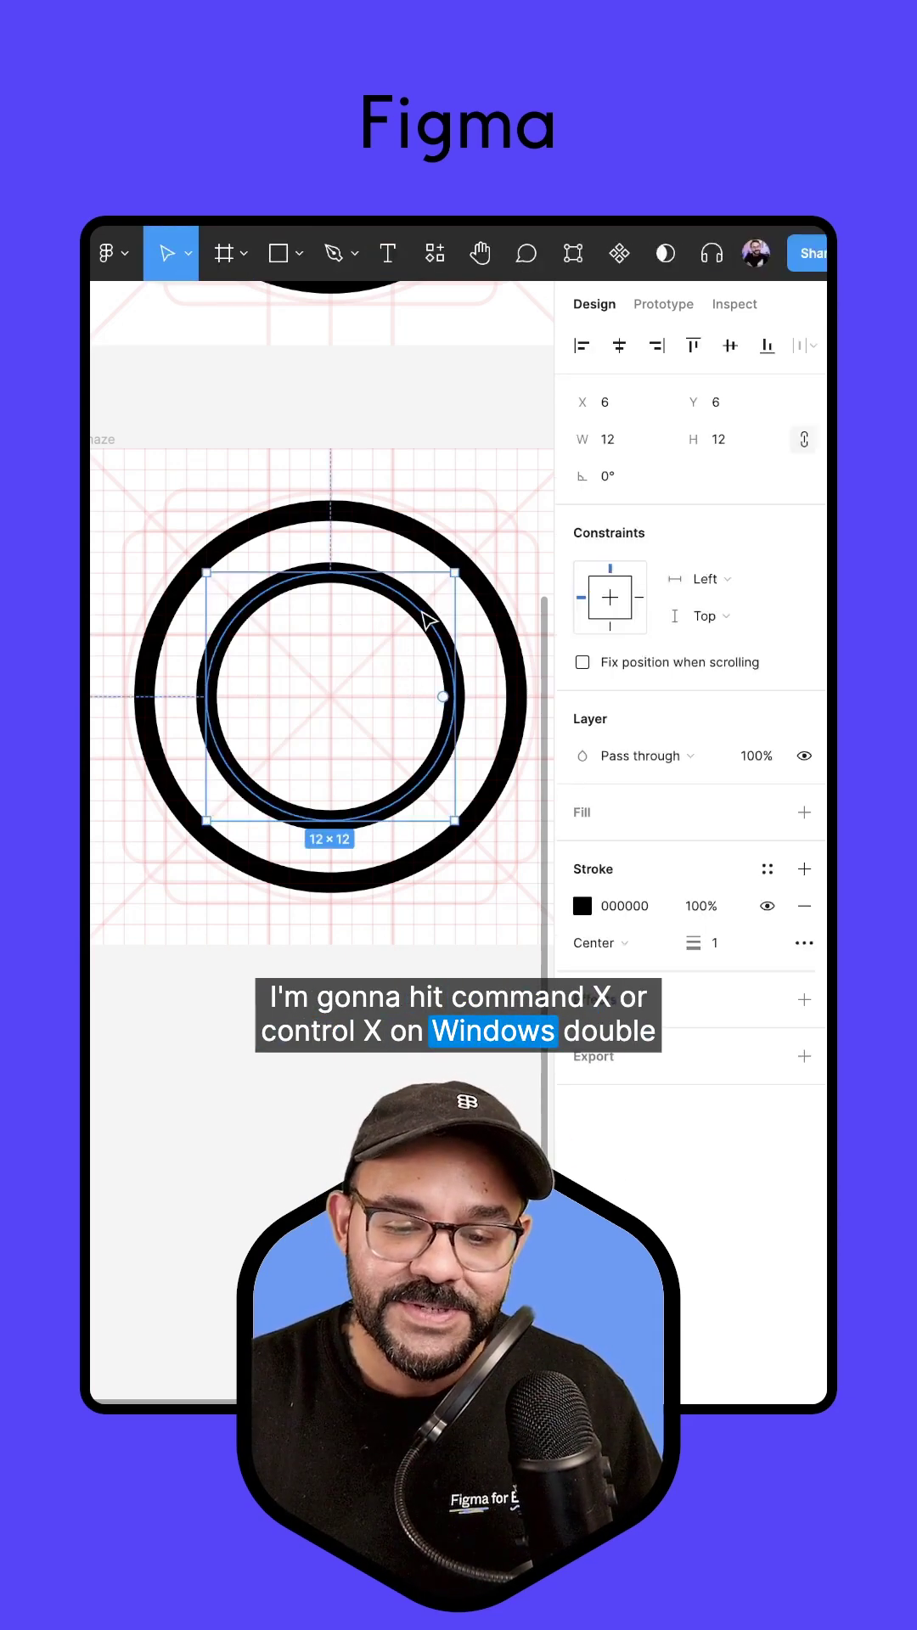
{"action": "double_click", "coordinate": [429, 621]}
{"action": "key", "text": "ctrl+v"}
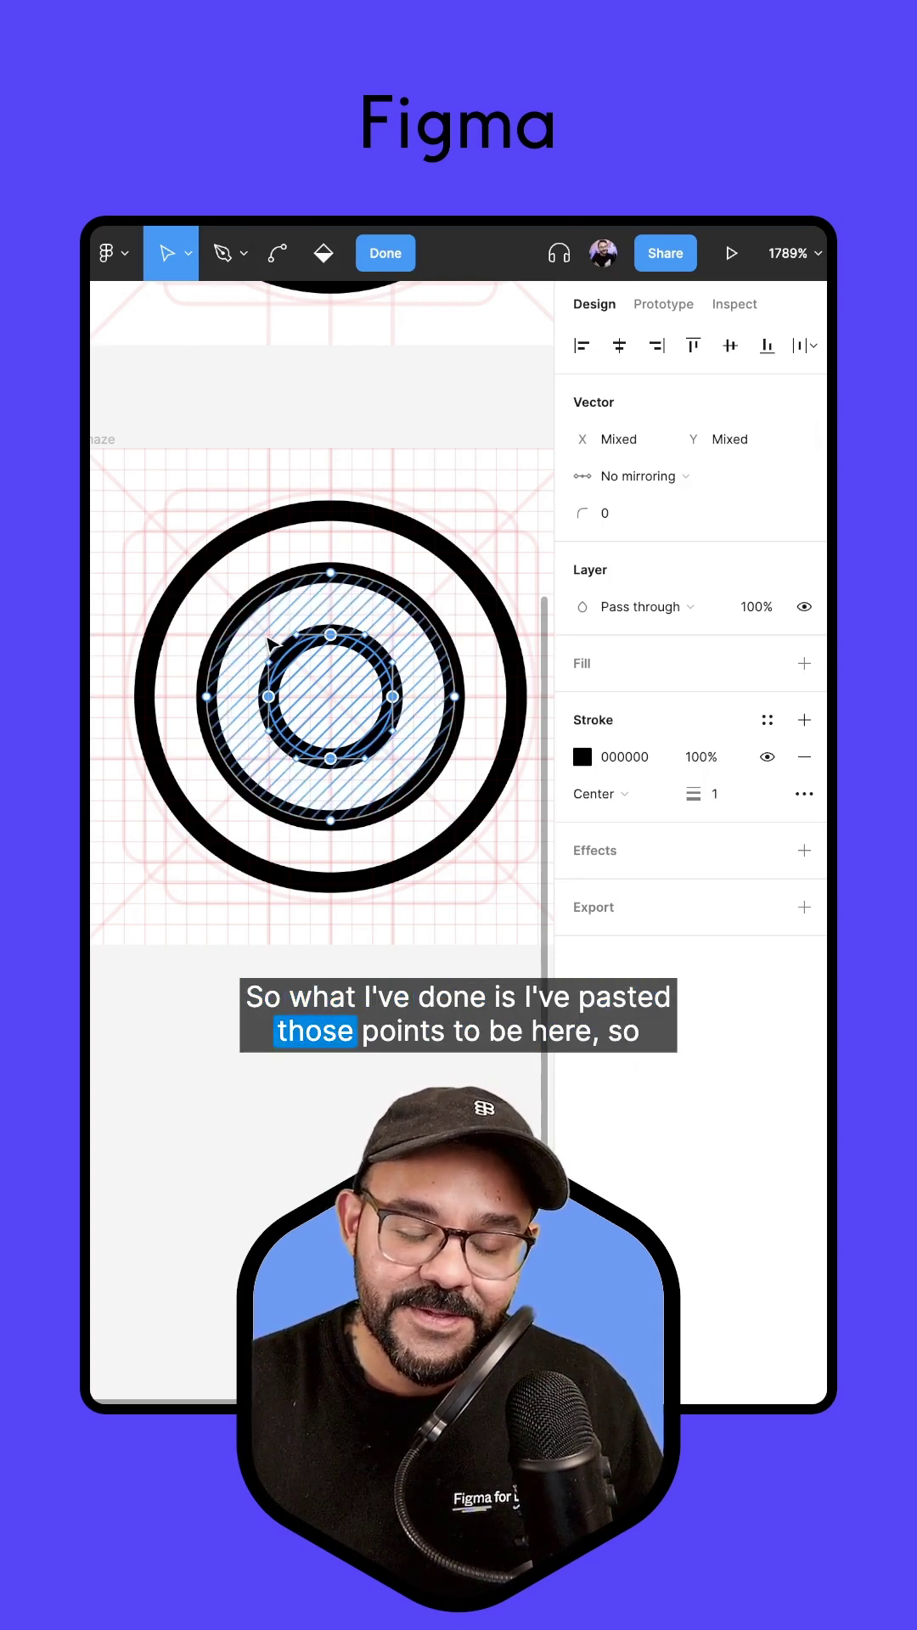
Cut the combined points of the two inner circles and paste them into the outer circle's path
{"action": "left_click_drag", "start_coordinate": [136, 482], "coordinate": [513, 965]}
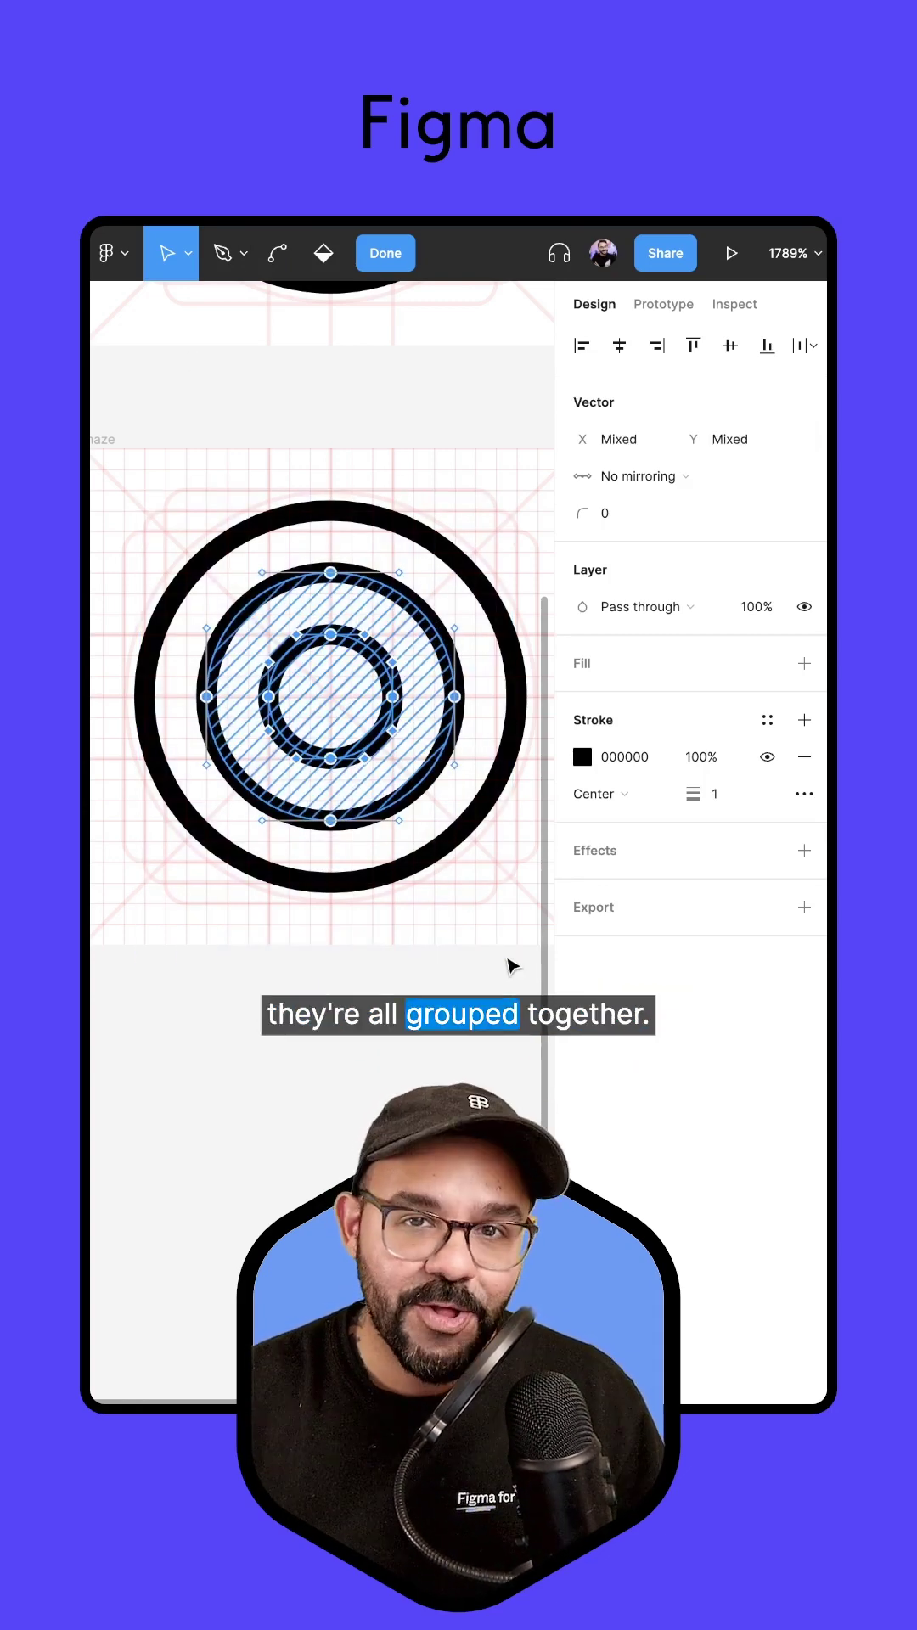
{"action": "key", "text": "super"}
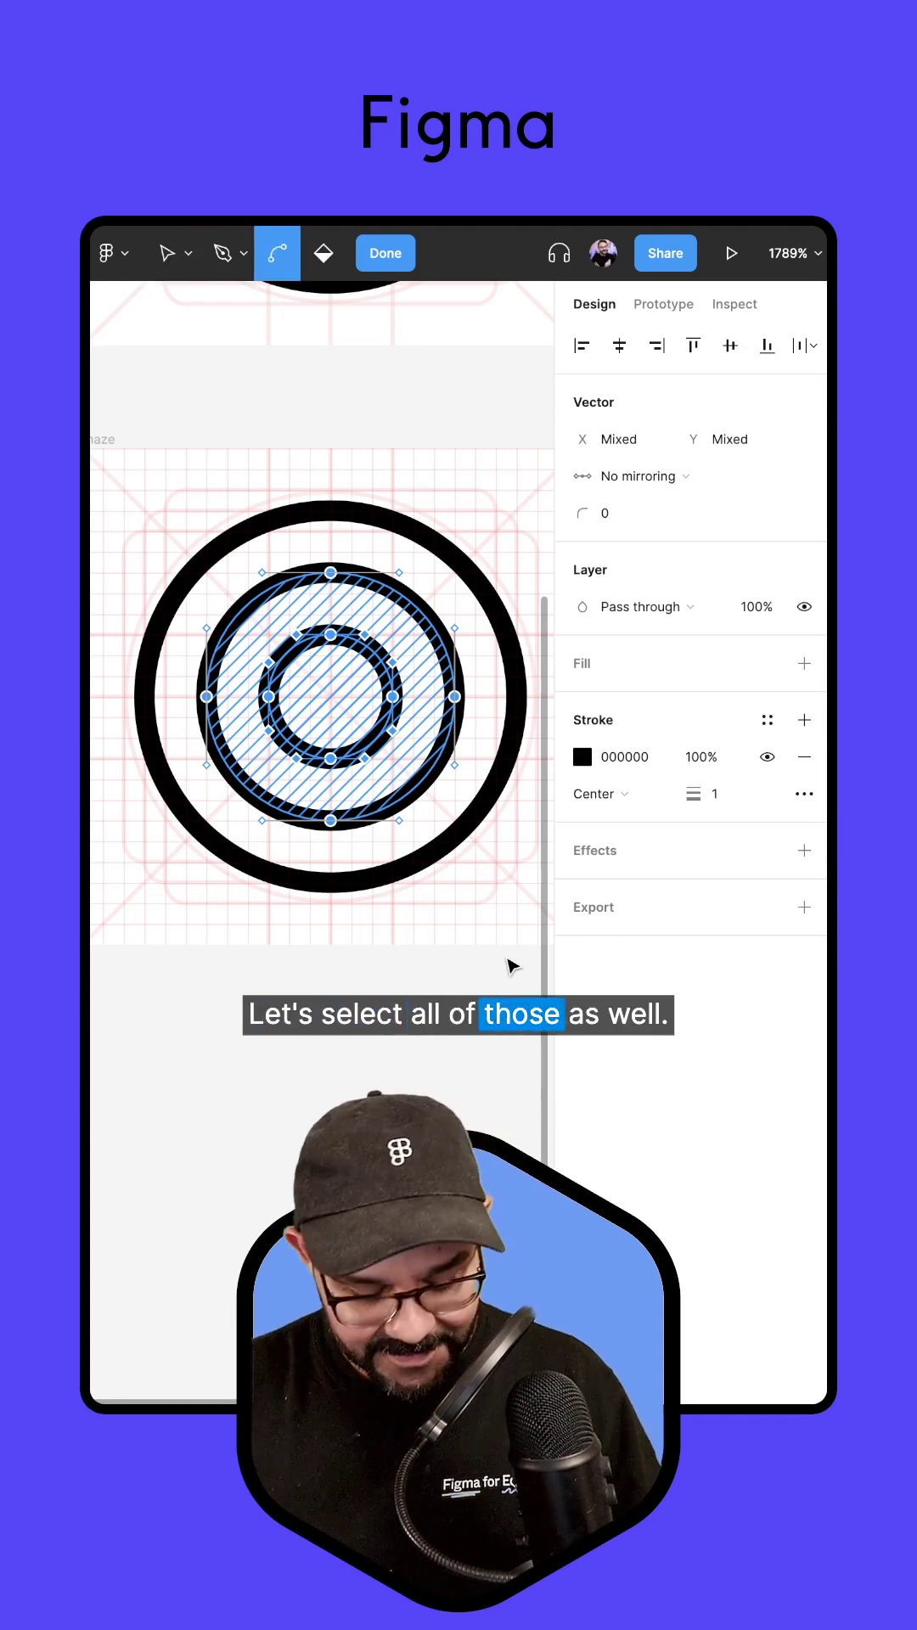
{"action": "key", "text": "super+x"}
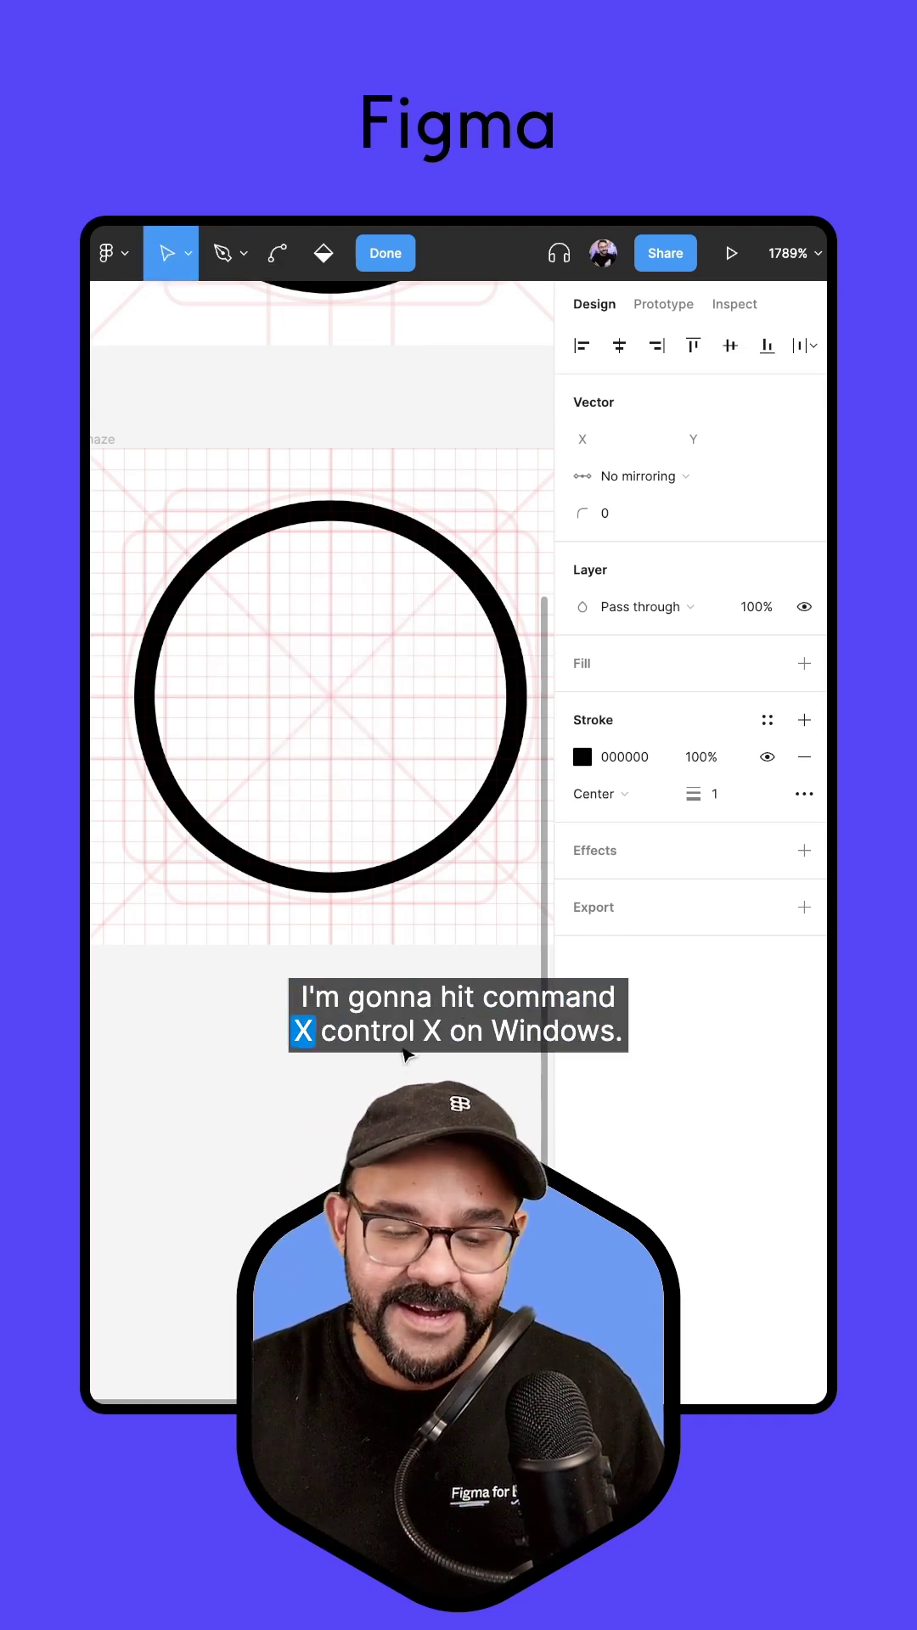
{"action": "double_click", "coordinate": [411, 891]}
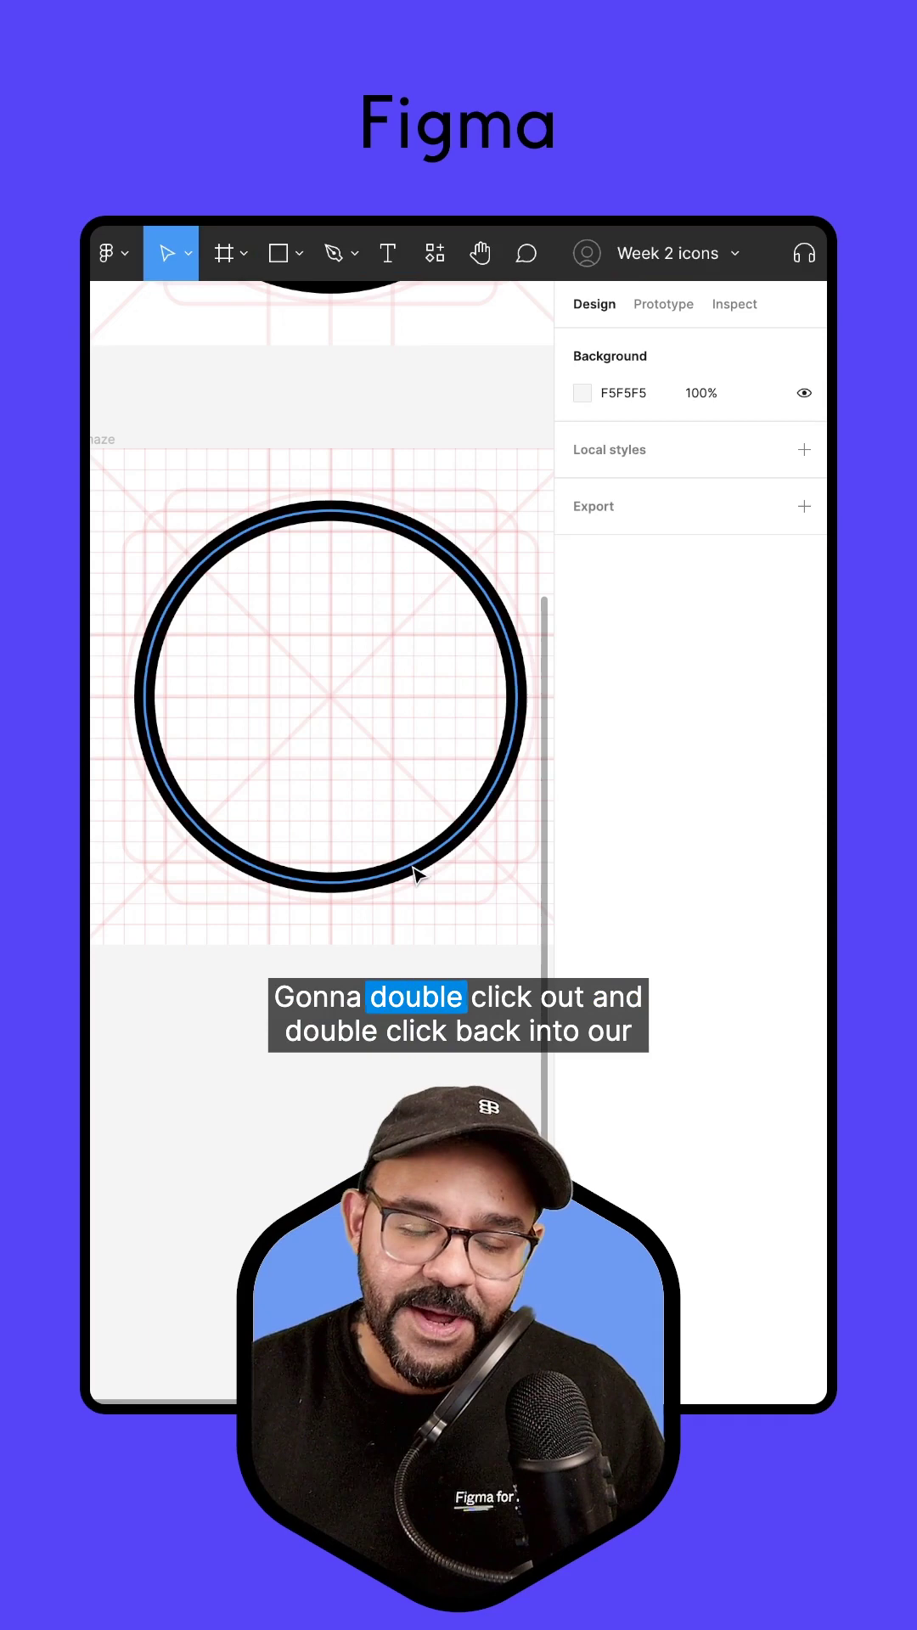
{"action": "double_click", "coordinate": [416, 878]}
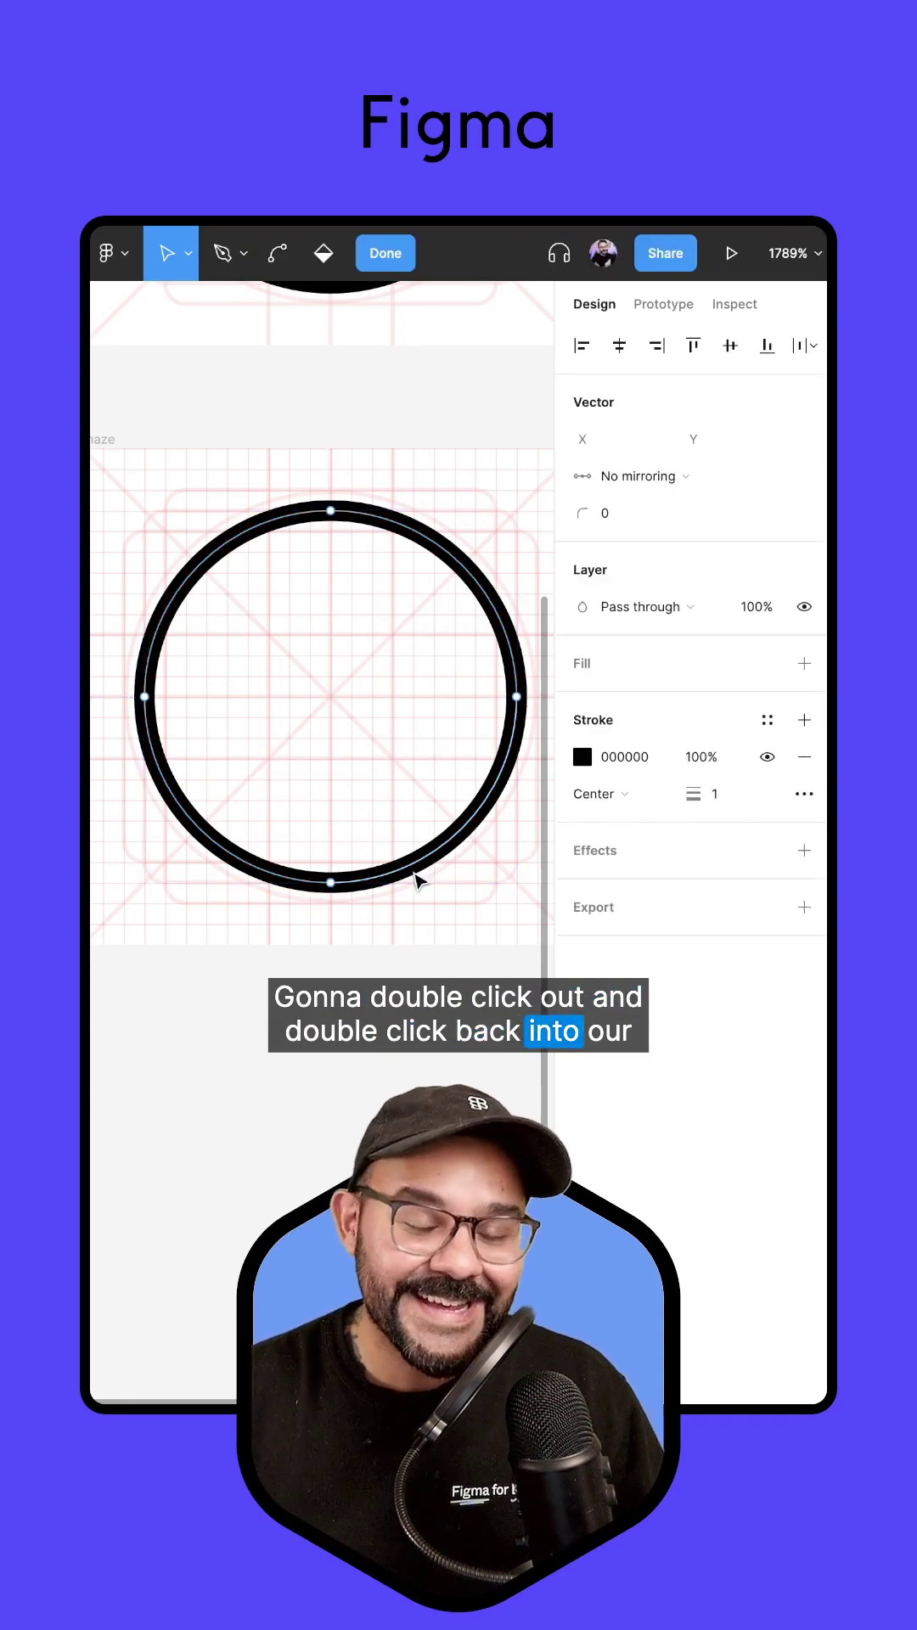
{"action": "key", "text": "super+v"}
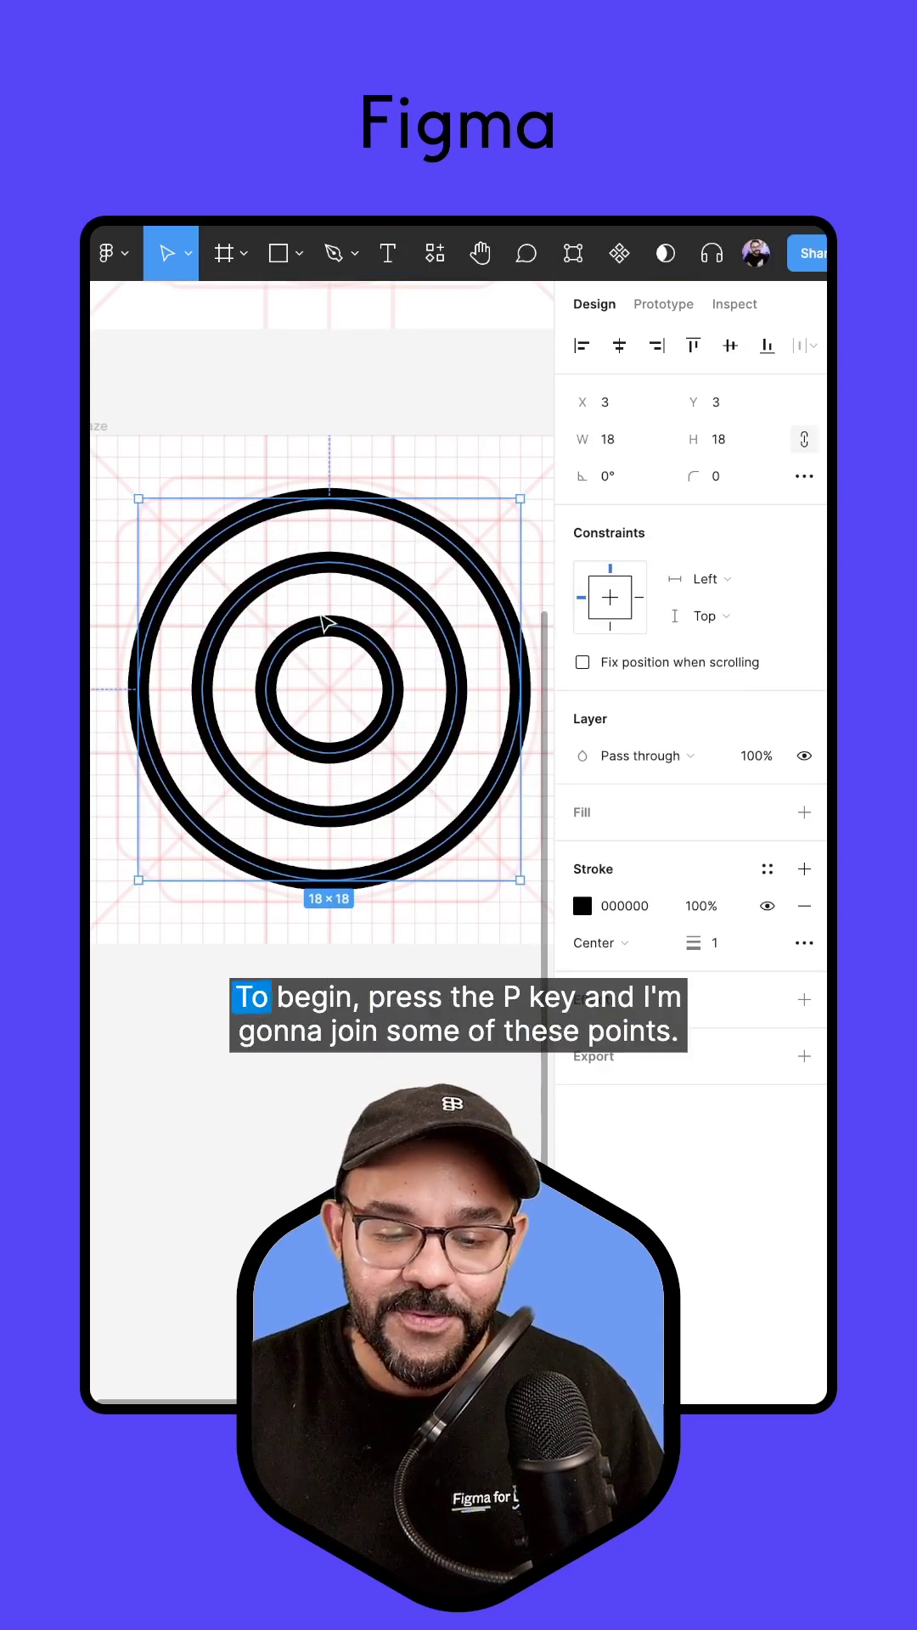
Join the top points of the middle and outer rings with a Pen segment and rotate the whole path 30° counterclockwise
{"action": "scroll", "coordinate": [328, 594], "scroll_direction": "up", "scroll_amount": 3}
{"action": "key", "text": "p"}
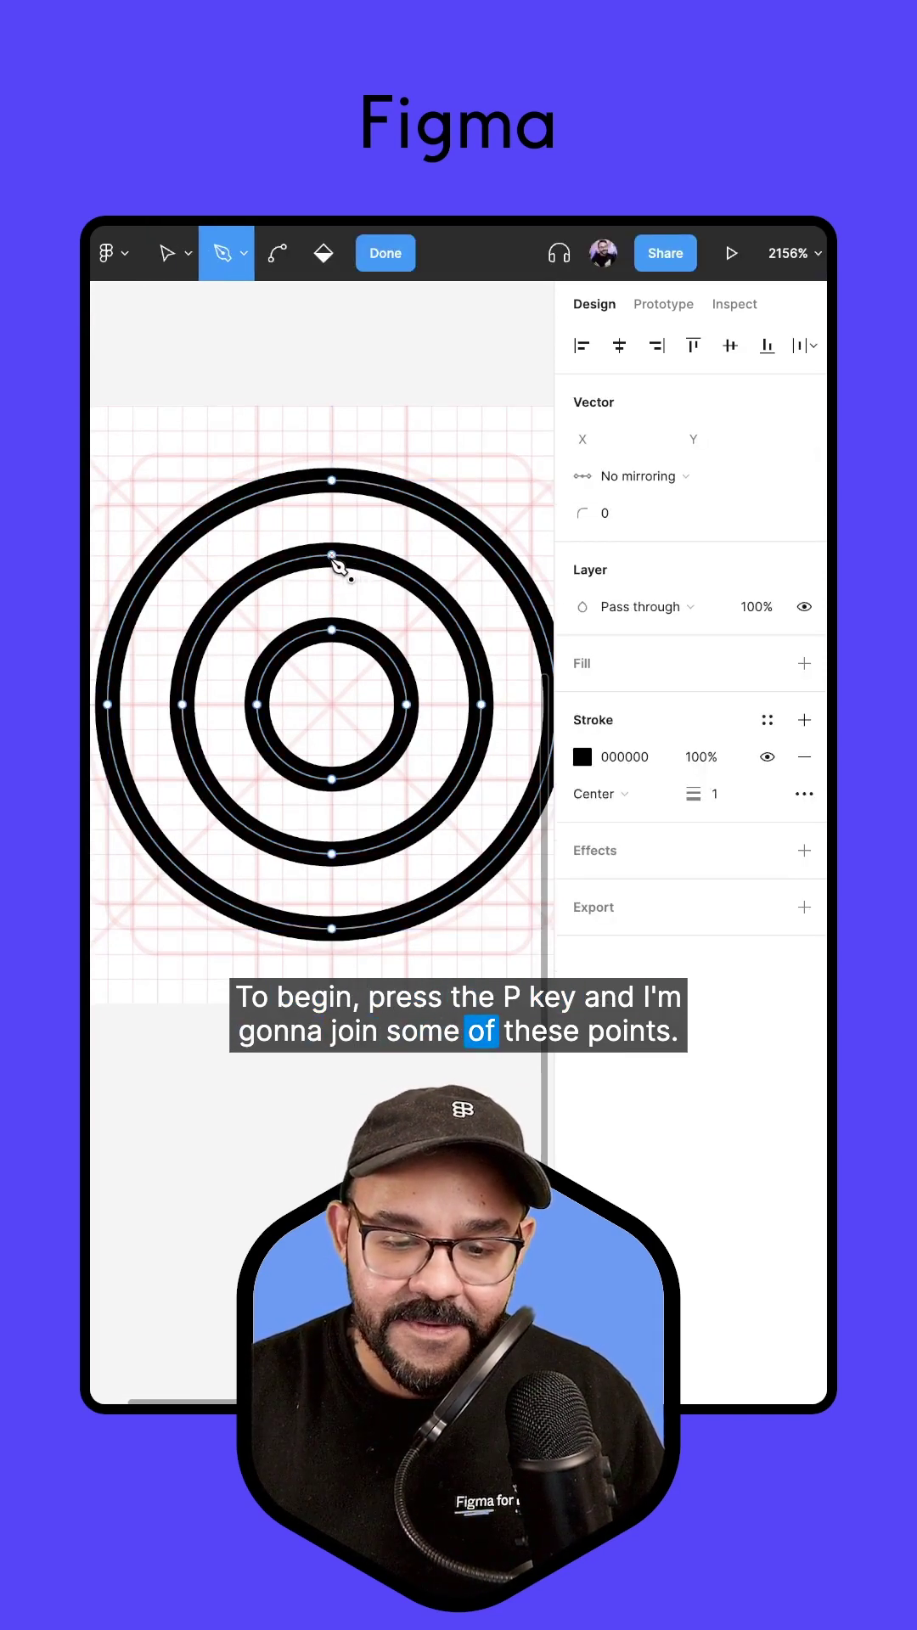
{"action": "left_click", "coordinate": [332, 555]}
{"action": "left_click", "coordinate": [332, 480]}
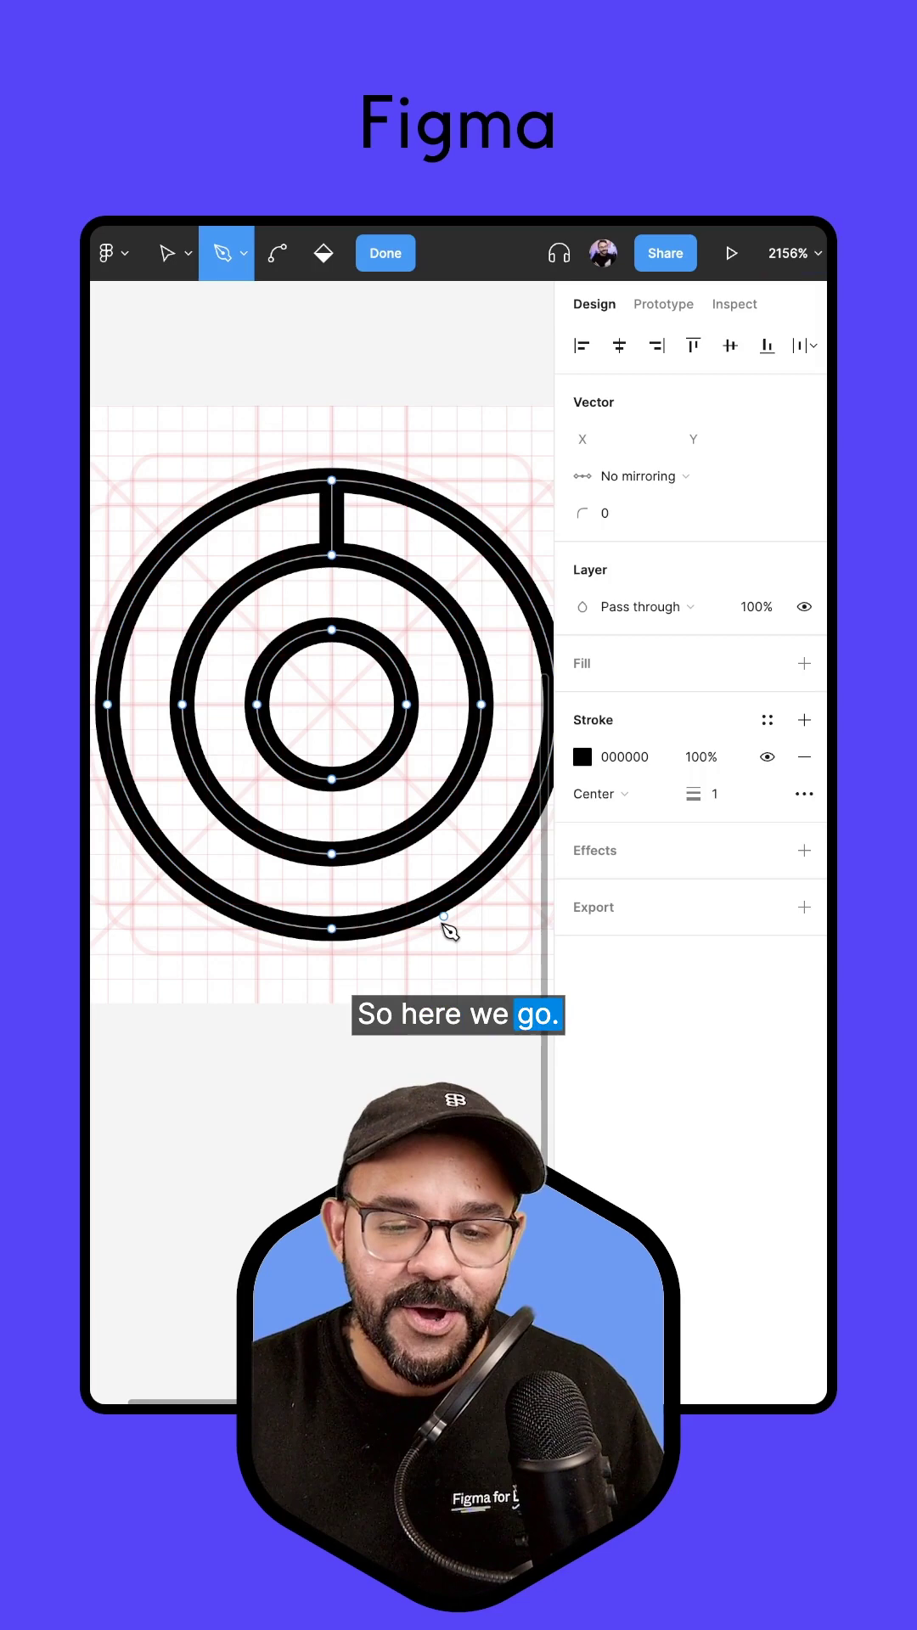
{"action": "scroll", "coordinate": [395, 836], "scroll_direction": "down", "scroll_amount": 1}
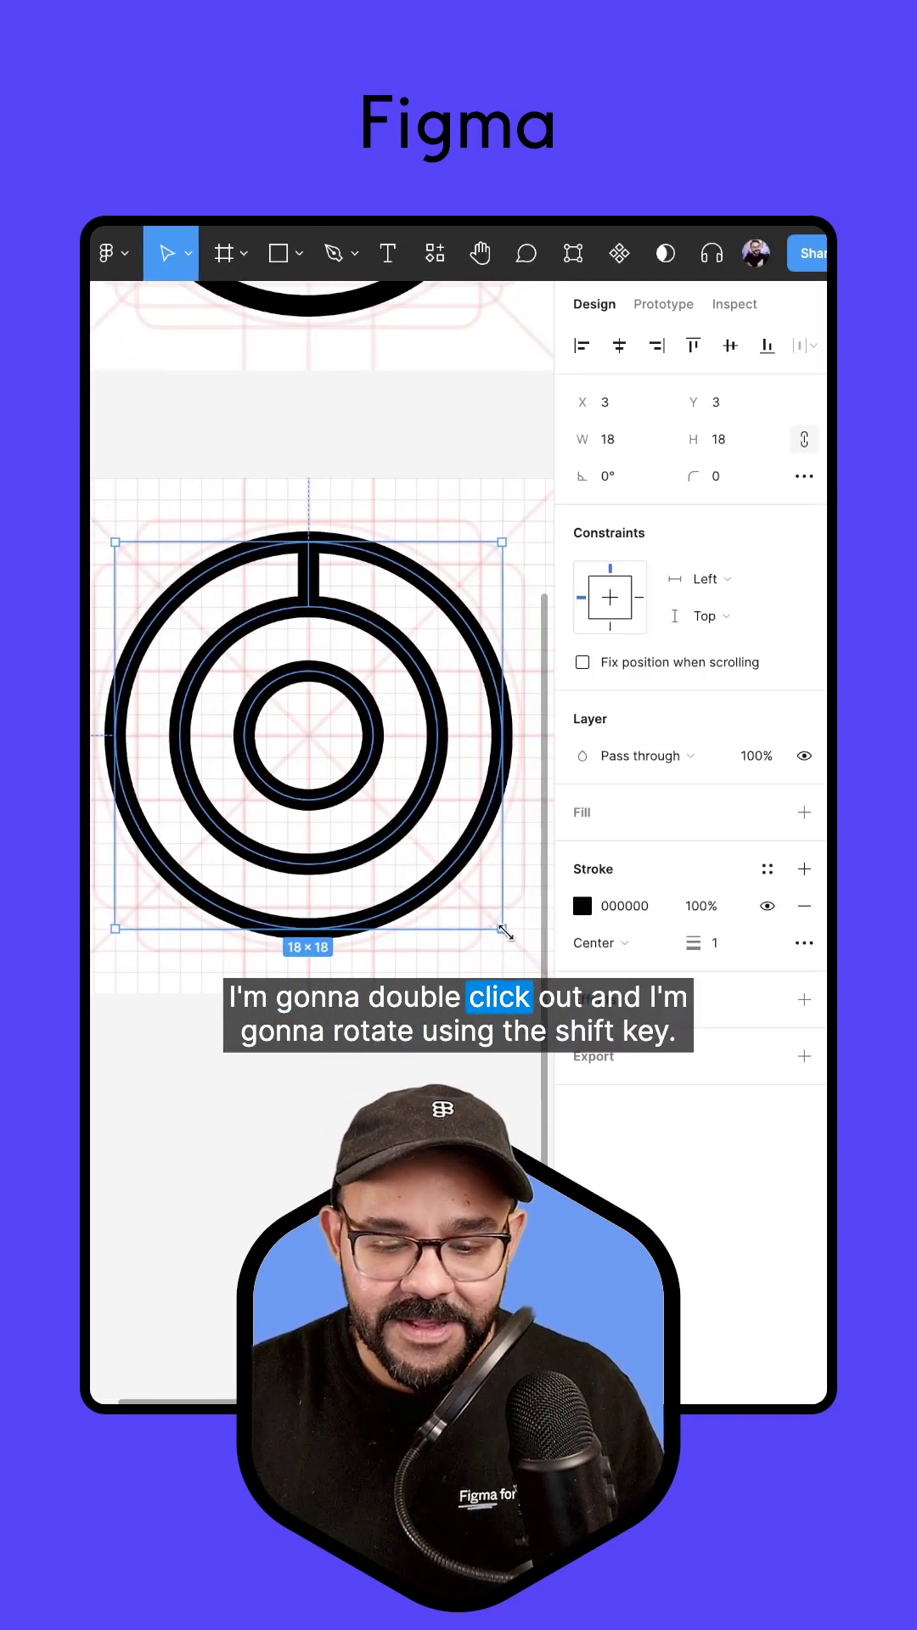
{"action": "left_click_drag", "start_coordinate": [524, 911], "coordinate": [536, 795]}
Draw a vertical Pen segment from the top of the inner ring to the middle ring, and leave vector editing
{"action": "double_click", "coordinate": [365, 730]}
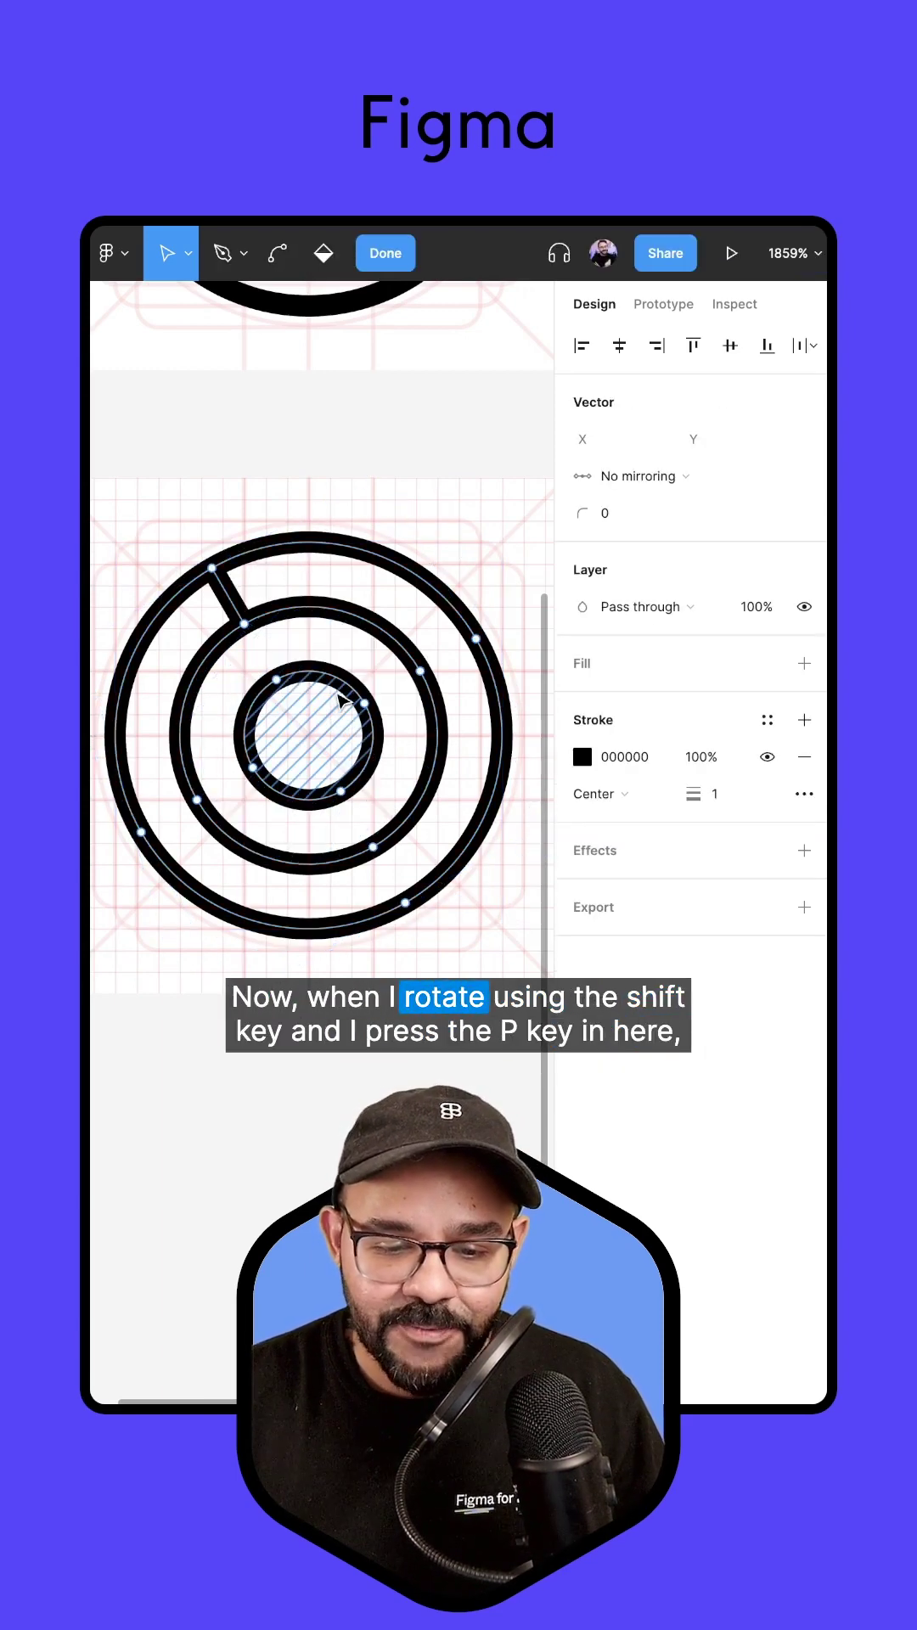
{"action": "key", "text": "p"}
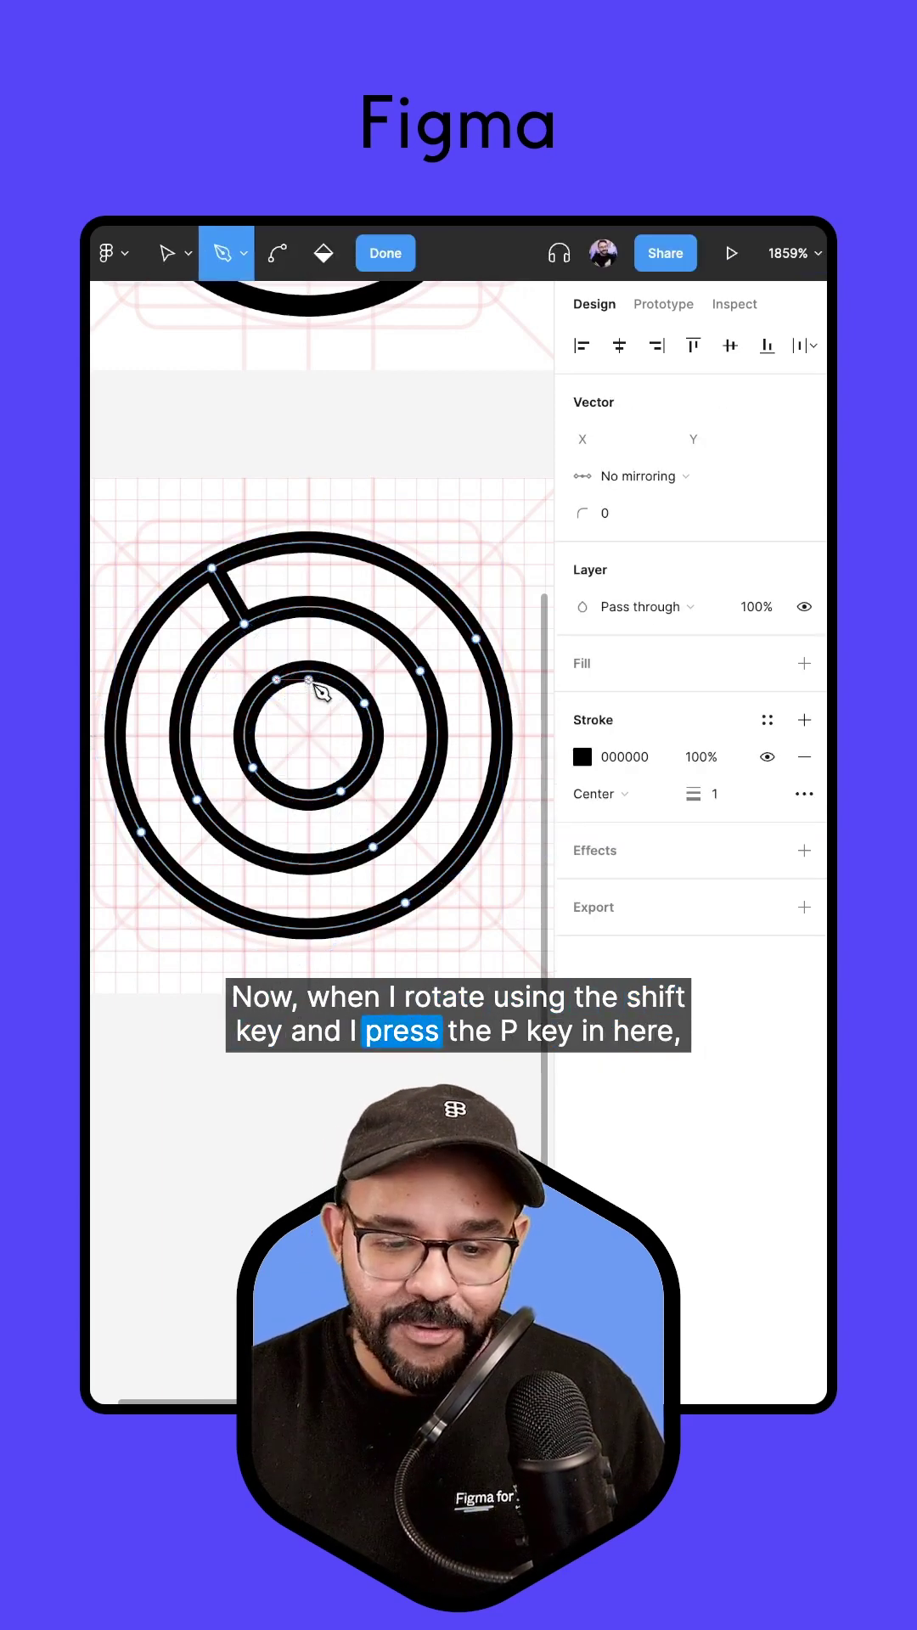
{"action": "scroll", "coordinate": [321, 691], "scroll_direction": "up", "scroll_amount": 5}
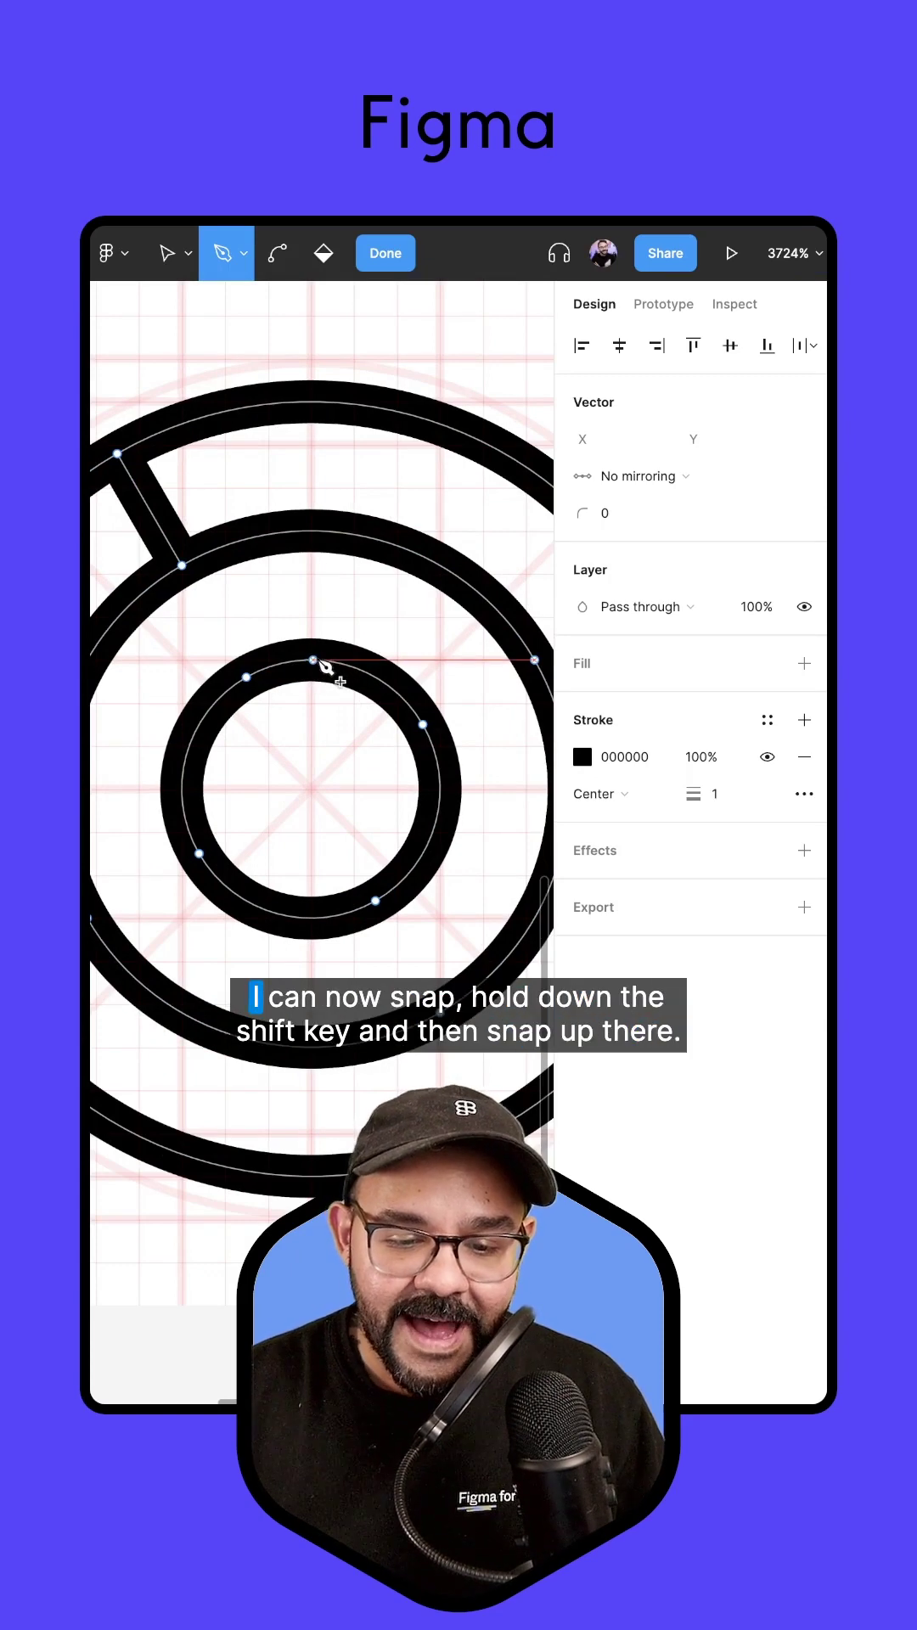
{"action": "left_click", "coordinate": [314, 660]}
{"action": "left_click", "coordinate": [314, 535], "text": "shift"}
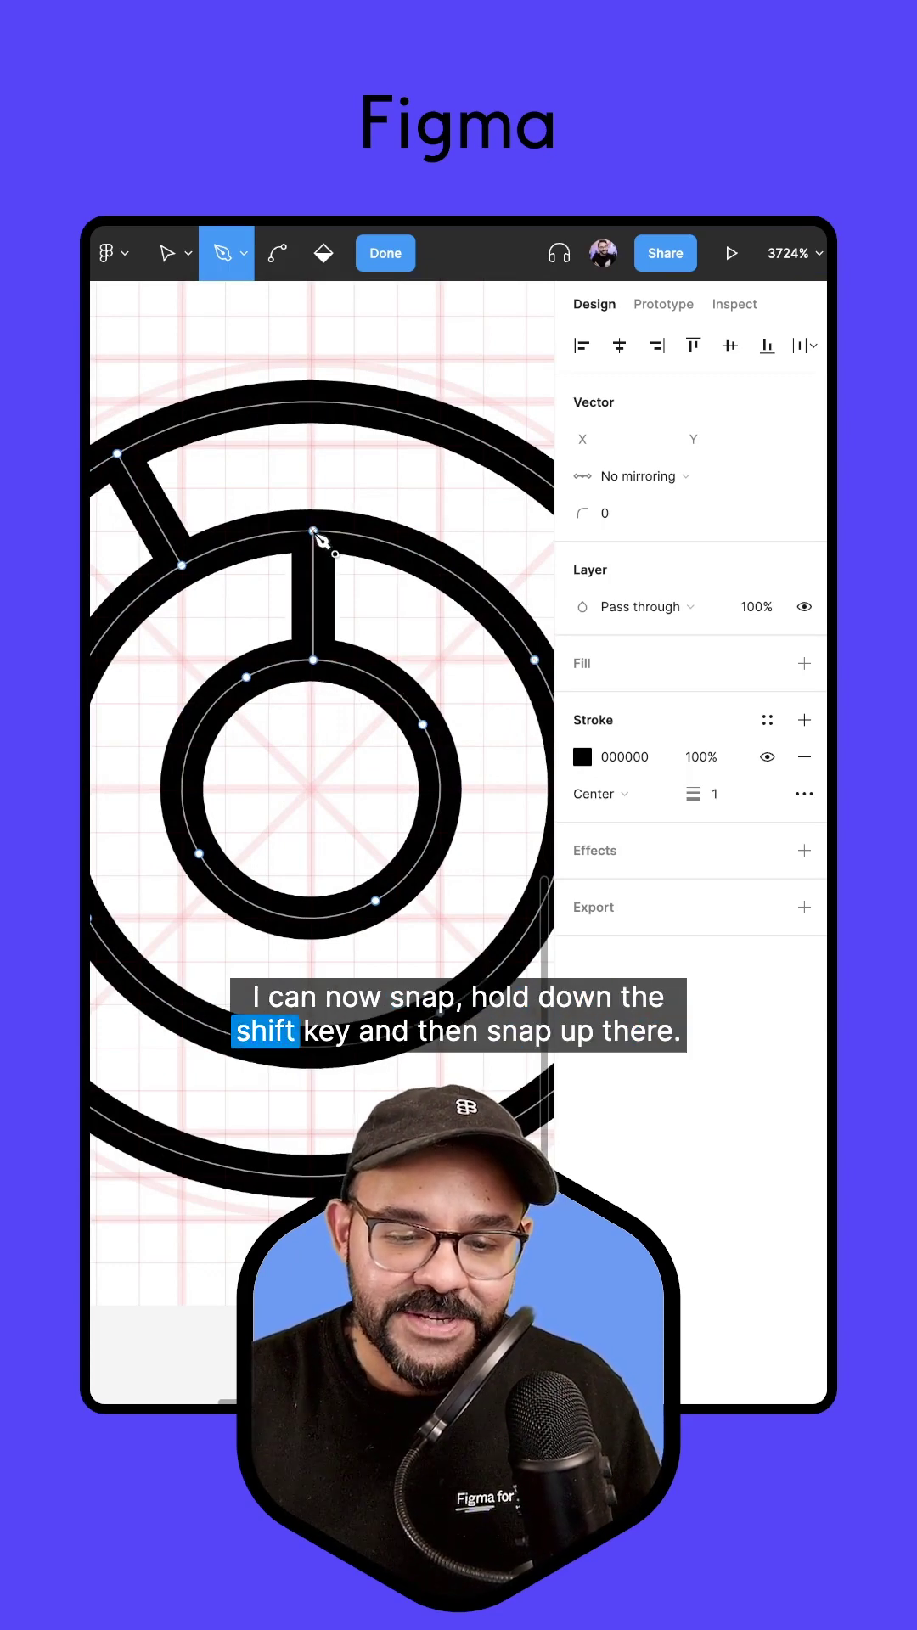
{"action": "key", "text": "v"}
{"action": "scroll", "coordinate": [375, 622], "scroll_direction": "down", "scroll_amount": 4}
{"action": "scroll", "coordinate": [378, 630], "scroll_direction": "down", "scroll_amount": 2}
{"action": "key", "text": "Escape"}
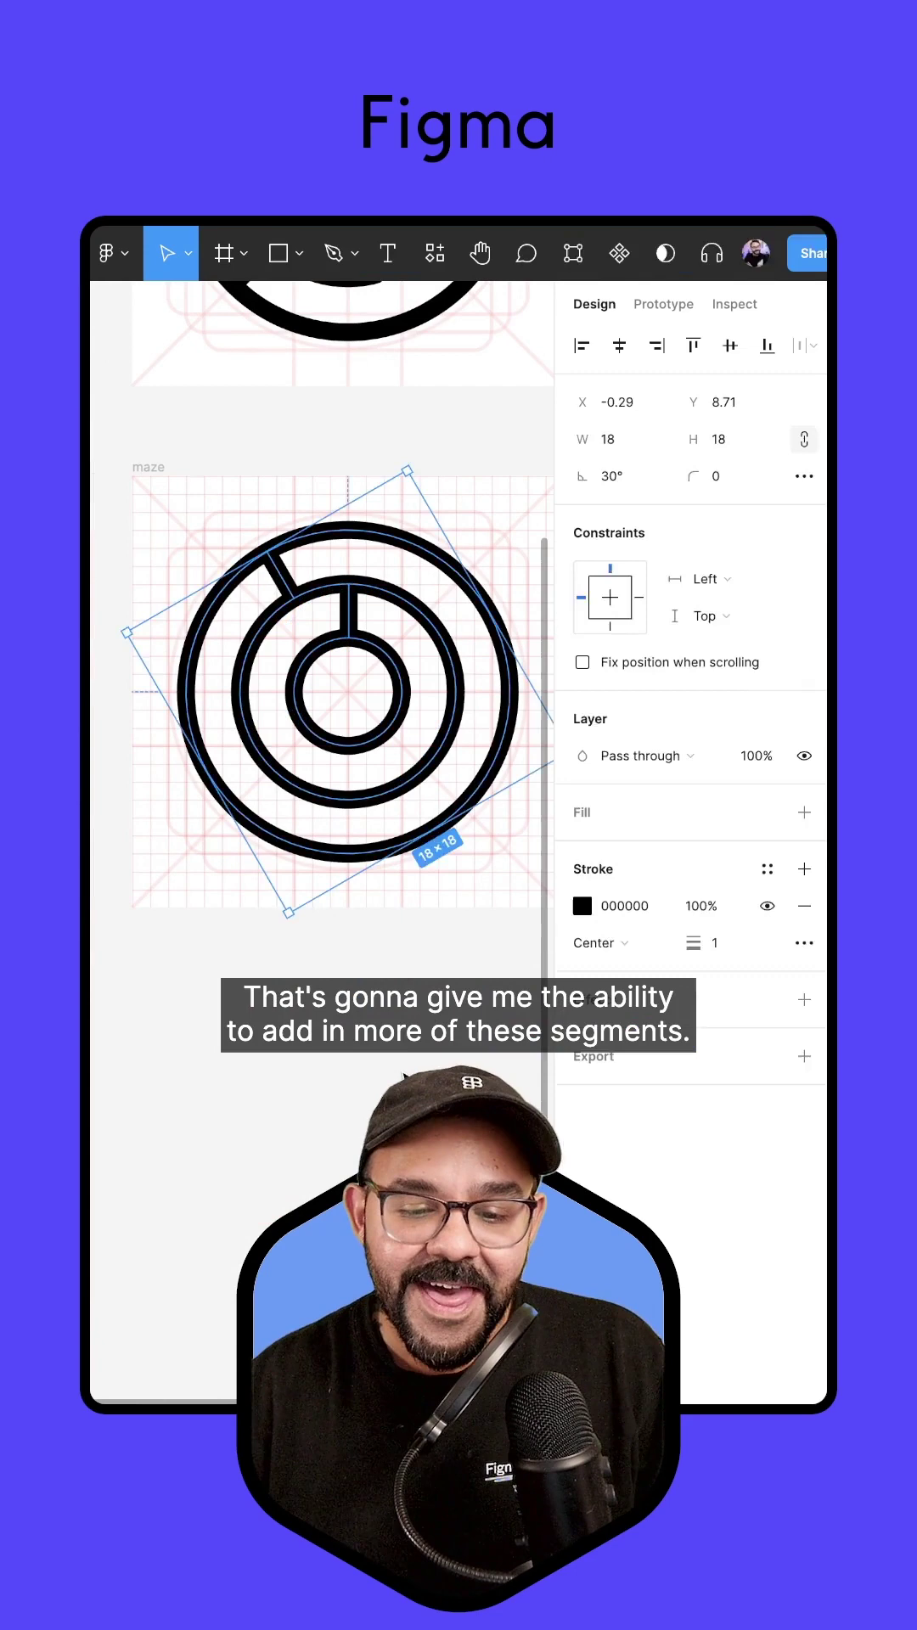
{"action": "key", "text": "Escape"}
Rotate the ring path another 30° counterclockwise and reopen its vector points for editing
{"action": "left_click_drag", "start_coordinate": [373, 1066], "coordinate": [357, 1066]}
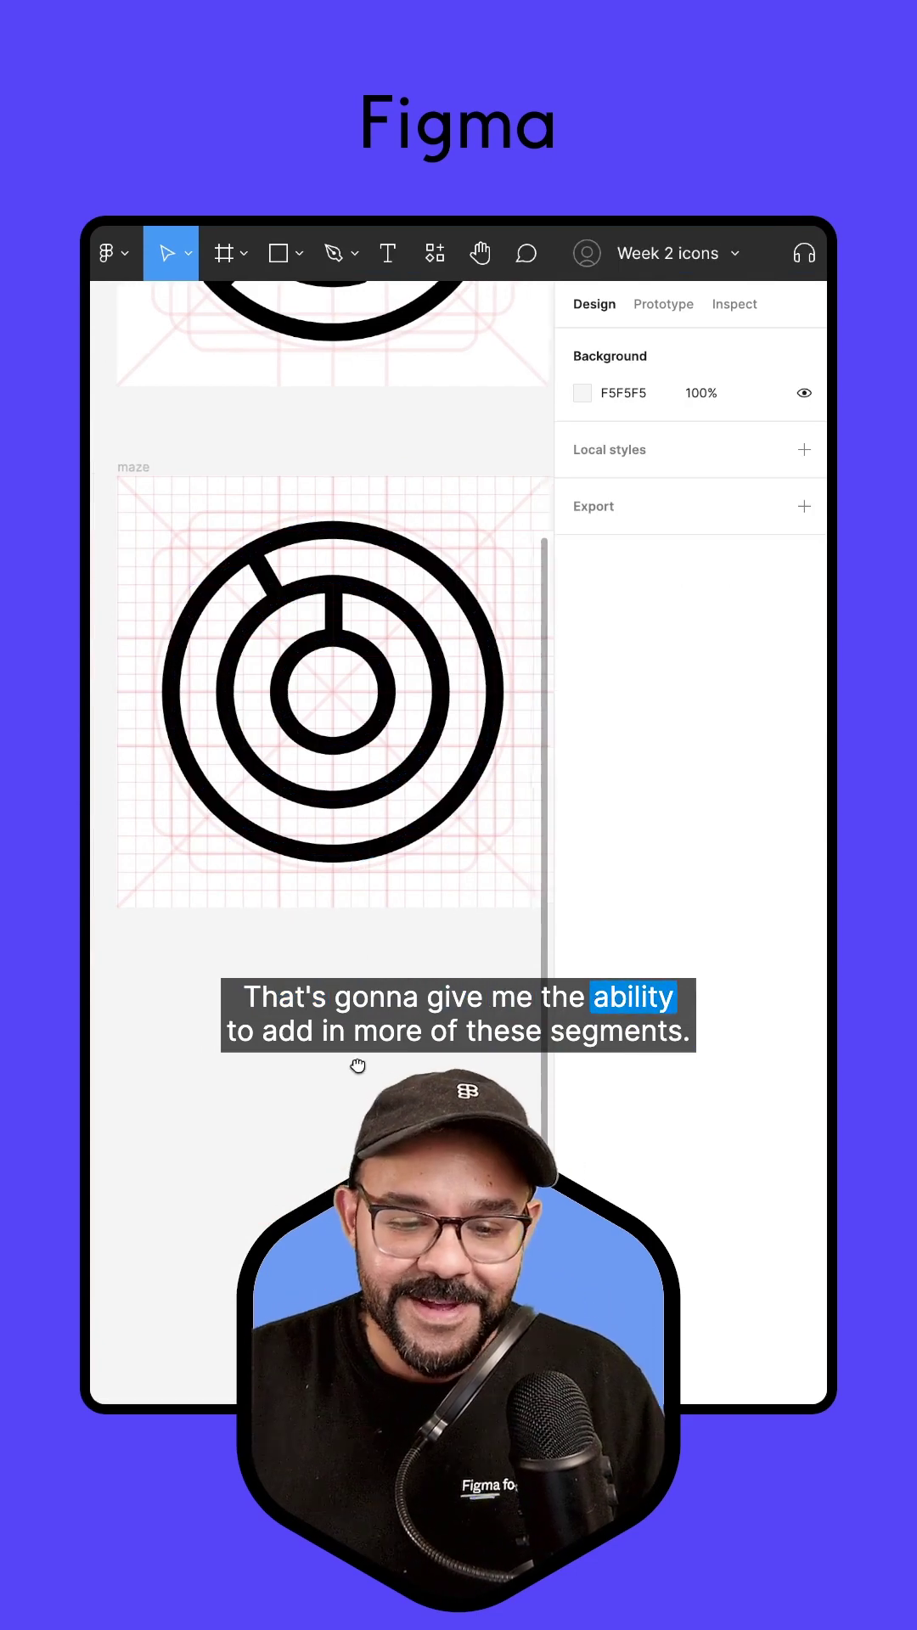
{"action": "left_click", "coordinate": [395, 788]}
{"action": "left_click_drag", "start_coordinate": [491, 937], "coordinate": [449, 949]}
{"action": "mouse_move", "coordinate": [516, 931]}
{"action": "left_mouse_down"}
{"action": "mouse_move", "coordinate": [547, 873]}
{"action": "mouse_move", "coordinate": [524, 745]}
{"action": "mouse_move", "coordinate": [471, 619]}
{"action": "mouse_move", "coordinate": [496, 648]}
{"action": "left_mouse_up"}
{"action": "key", "text": "ctrl+z"}
{"action": "double_click", "coordinate": [293, 692]}
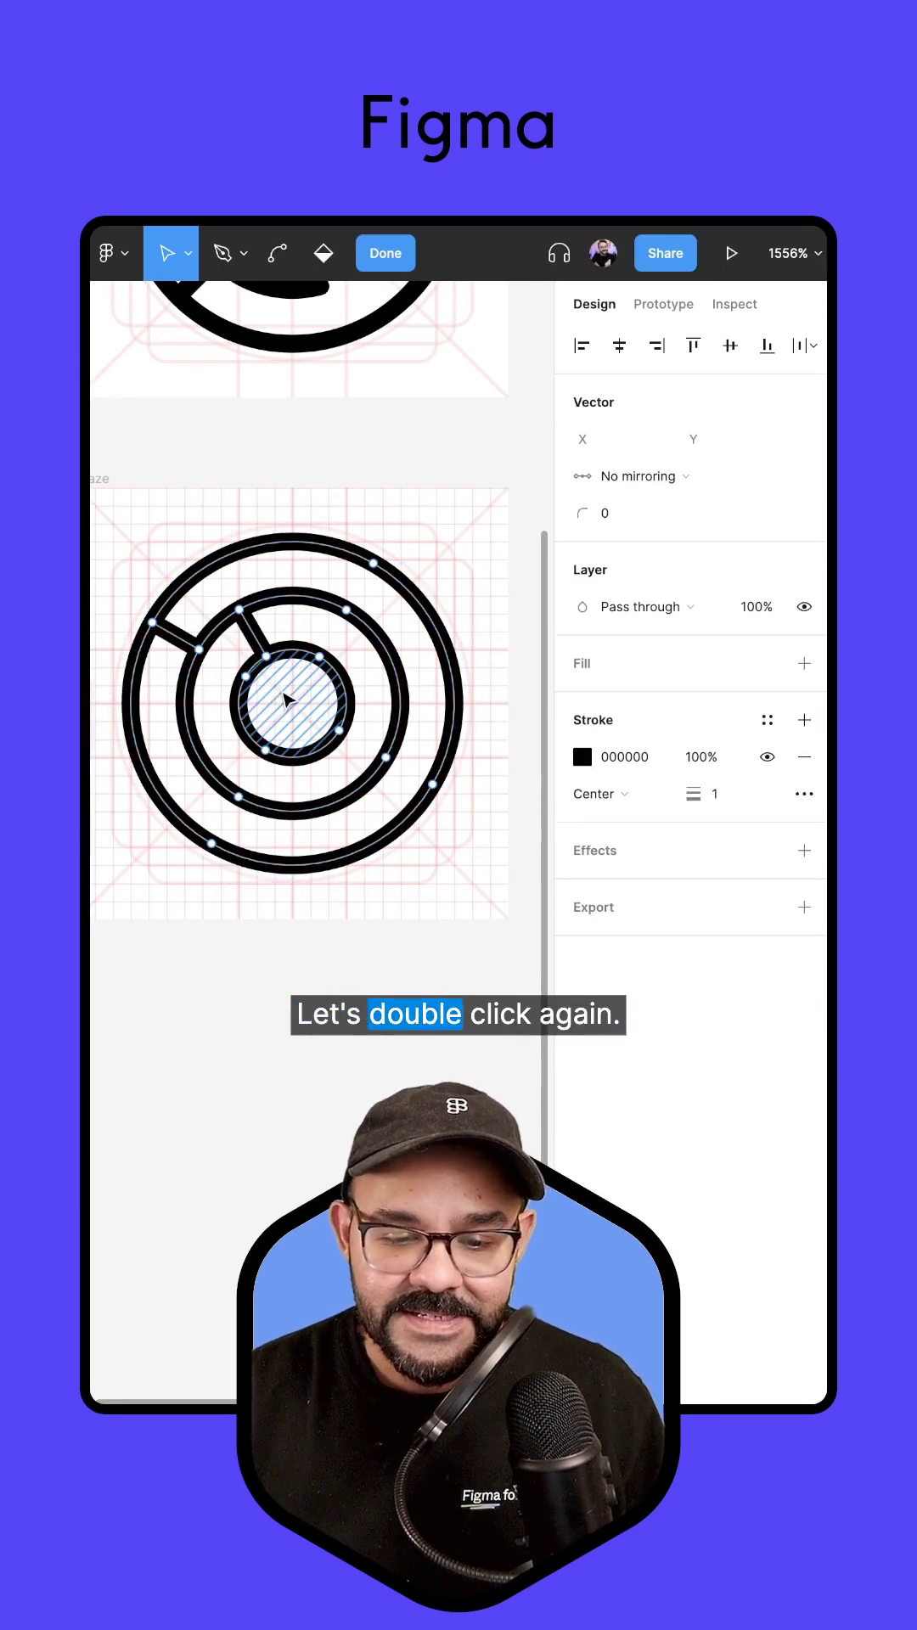
Draw a vertical Pen segment from the rings' shared center point up to the top of the inner ring
{"action": "scroll", "coordinate": [291, 698], "scroll_direction": "up", "scroll_amount": 3}
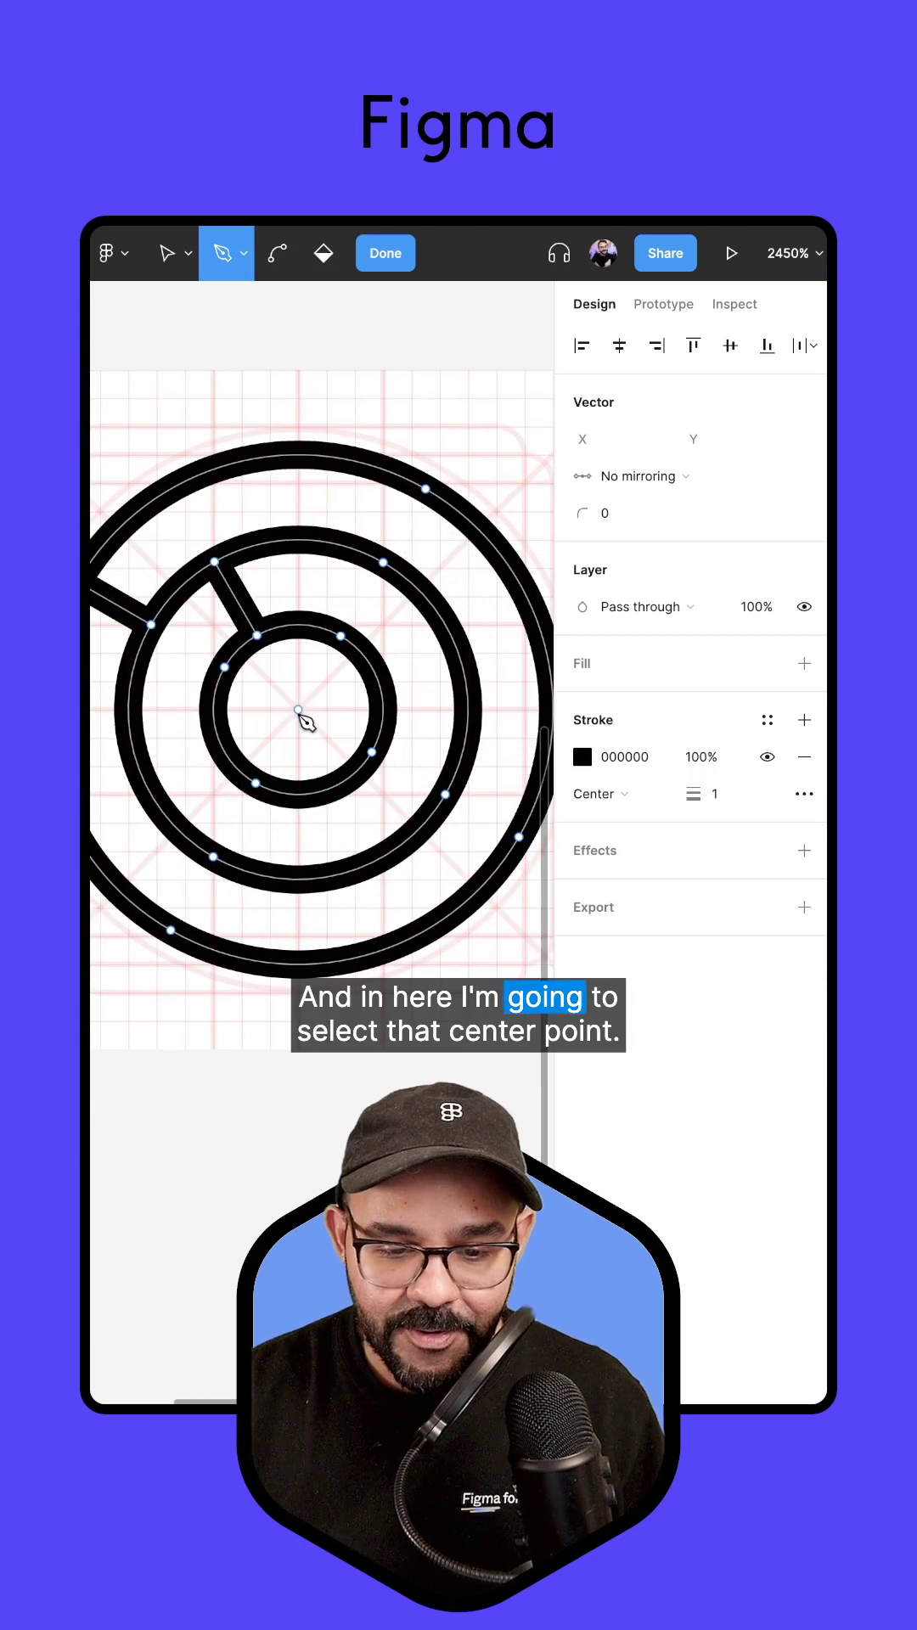
{"action": "left_click", "coordinate": [298, 709]}
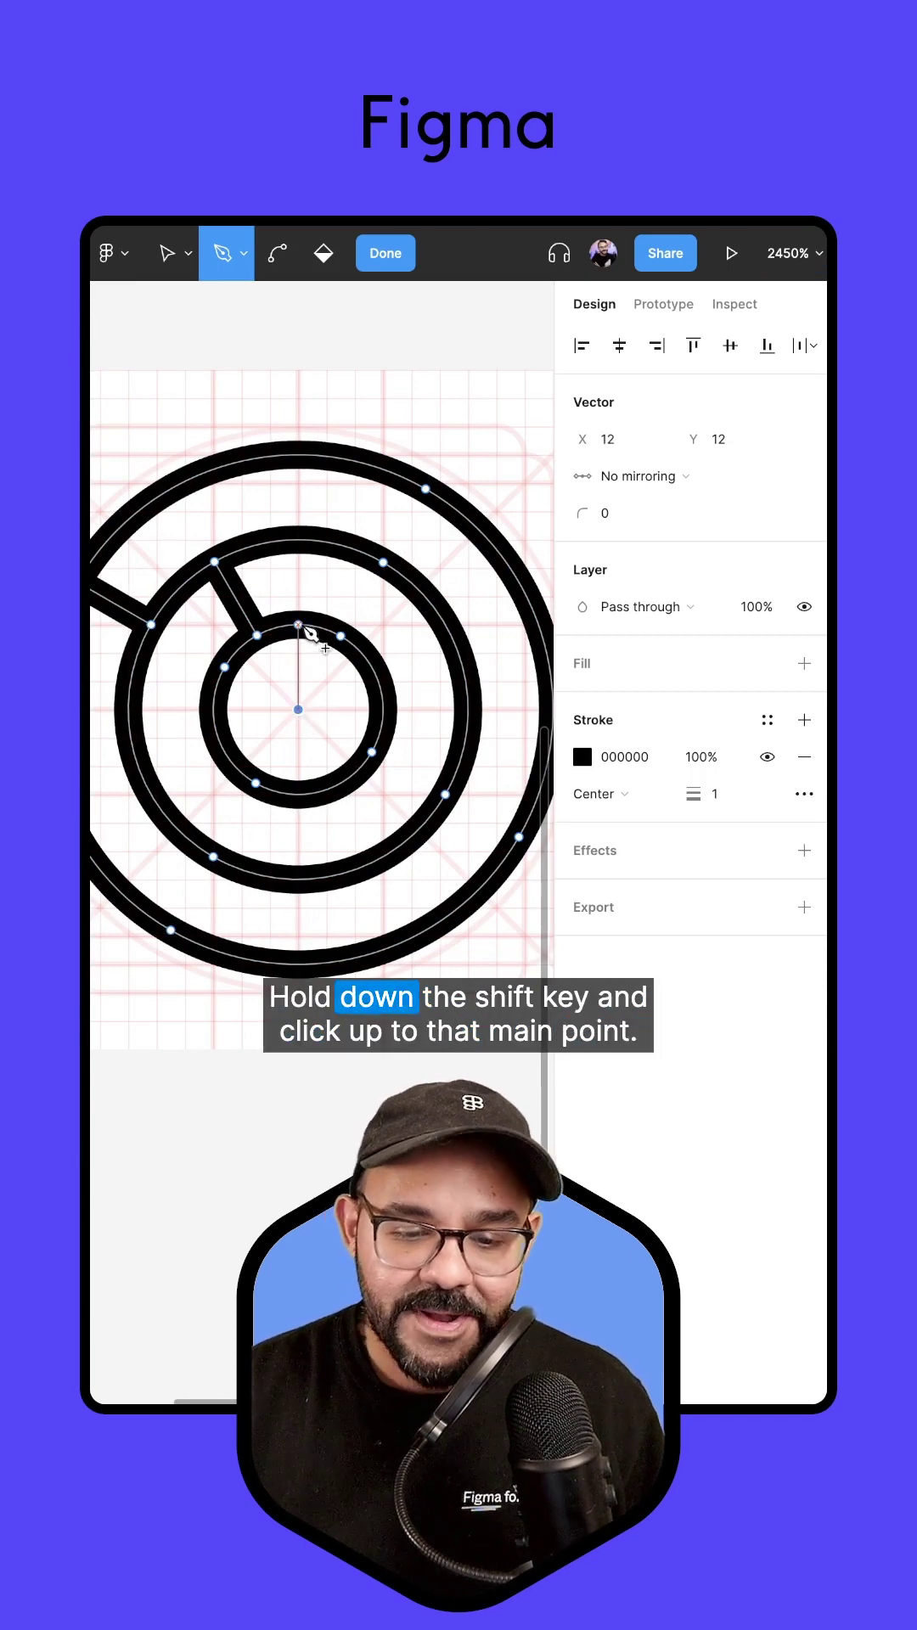
{"action": "left_click", "coordinate": [298, 625], "text": "shift"}
{"action": "key", "text": "Escape"}
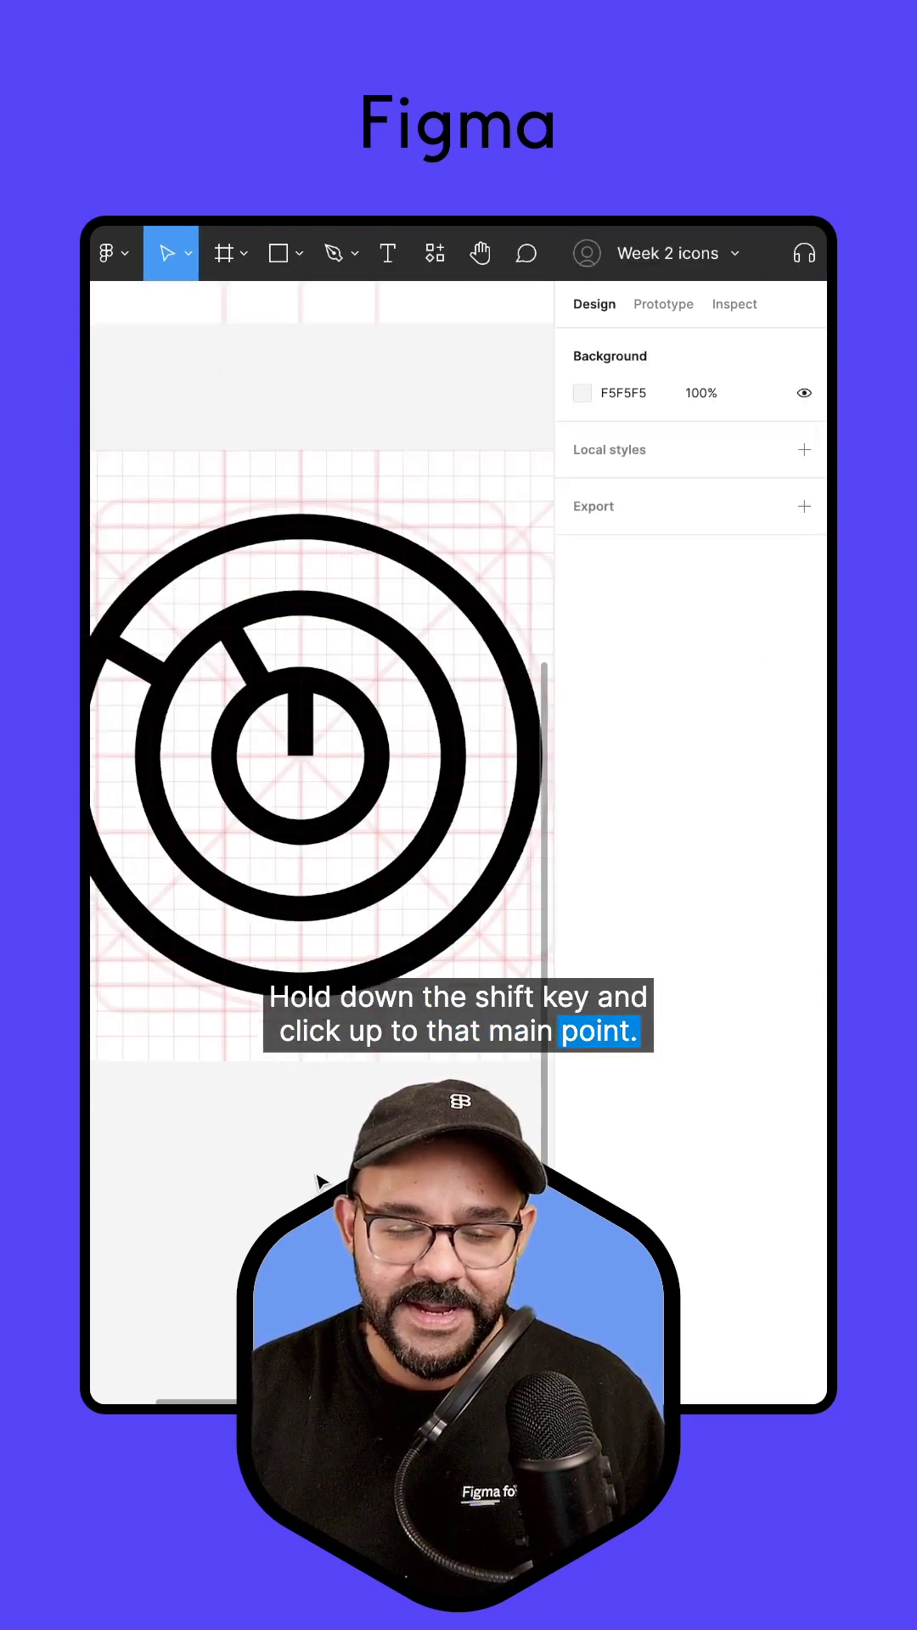
Leave vector editing and rotate the ring path 45° counterclockwise, to a rotation of 105°
{"action": "scroll", "coordinate": [297, 764], "scroll_direction": "up", "scroll_amount": 2}
{"action": "left_click", "coordinate": [360, 944]}
{"action": "left_click", "coordinate": [360, 945]}
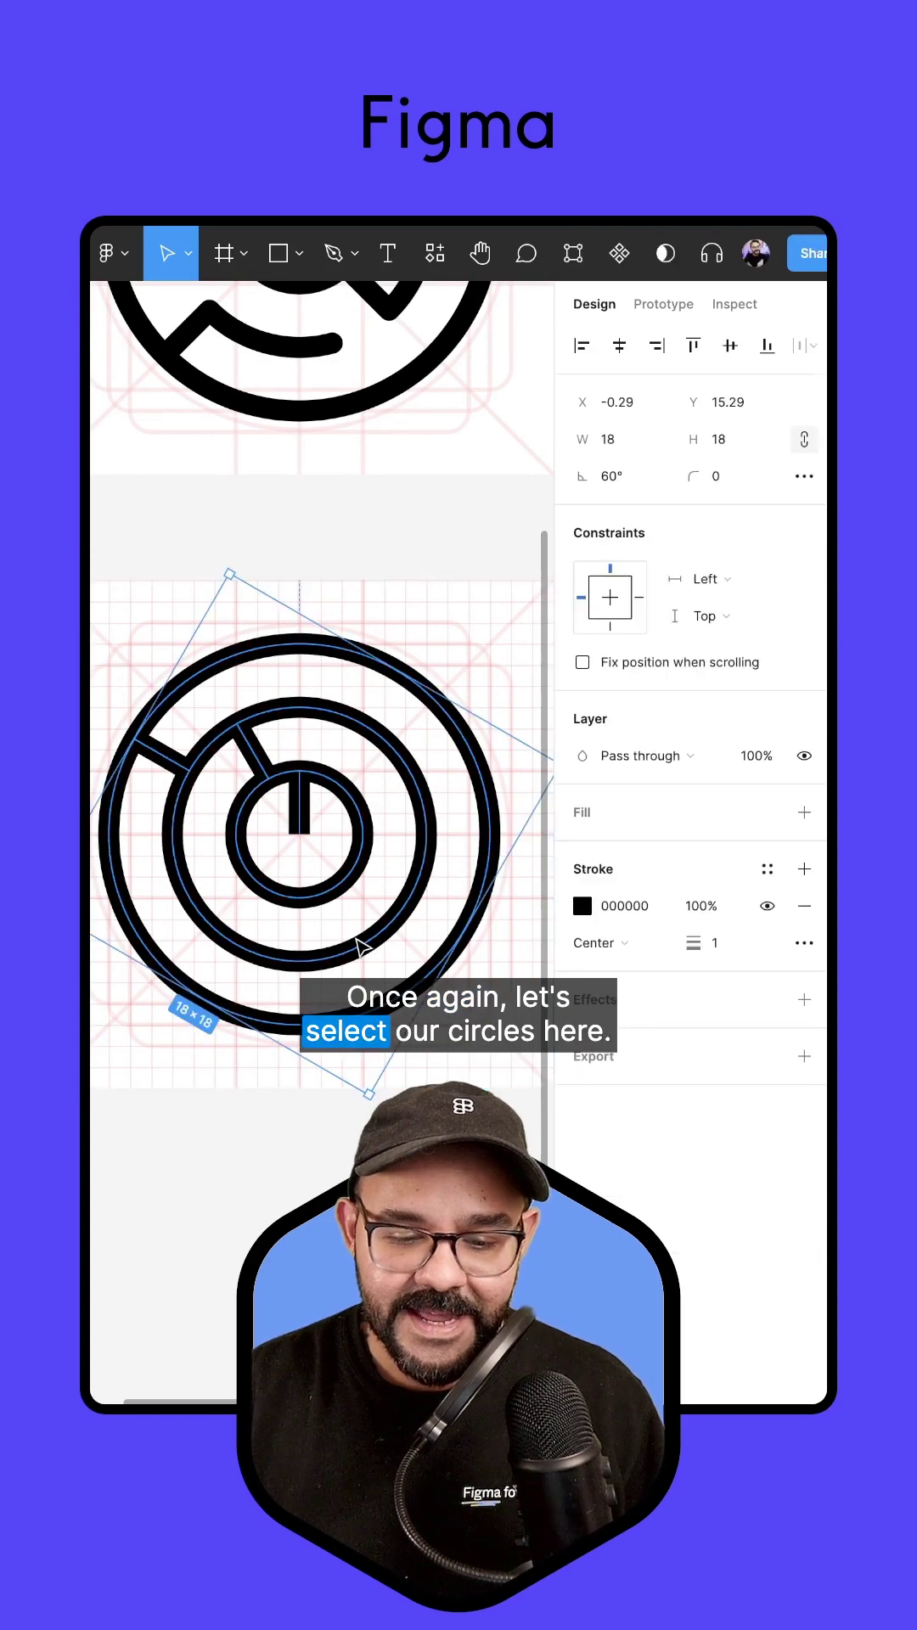
{"action": "left_click_drag", "start_coordinate": [369, 1104], "coordinate": [488, 954]}
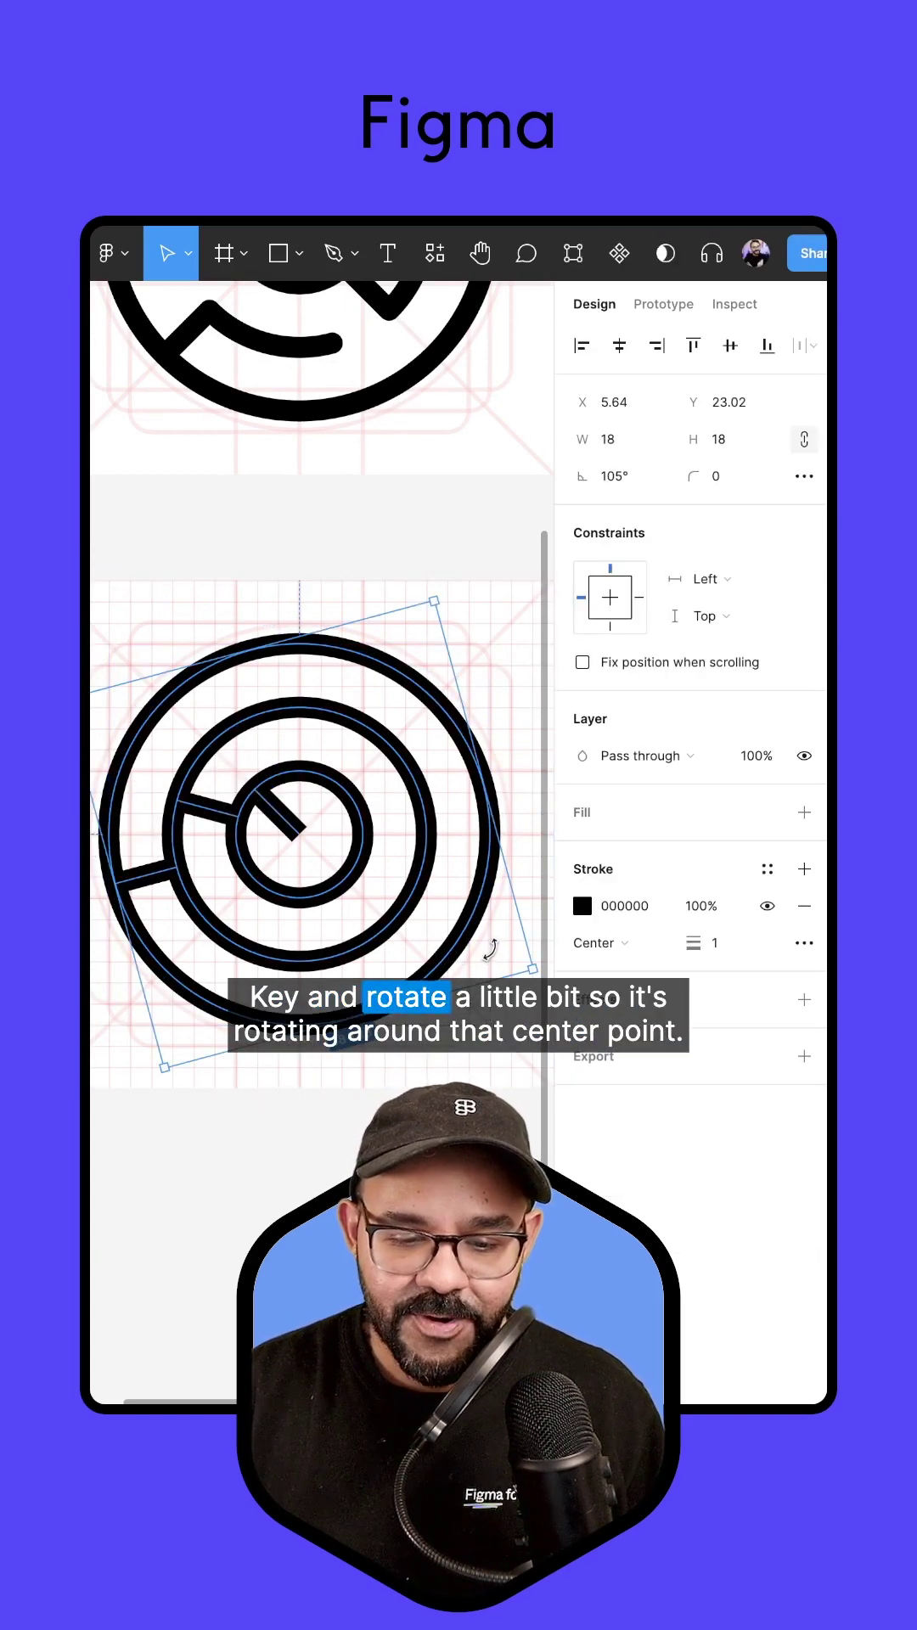
{"action": "scroll", "coordinate": [267, 742], "scroll_direction": "down", "scroll_amount": 2}
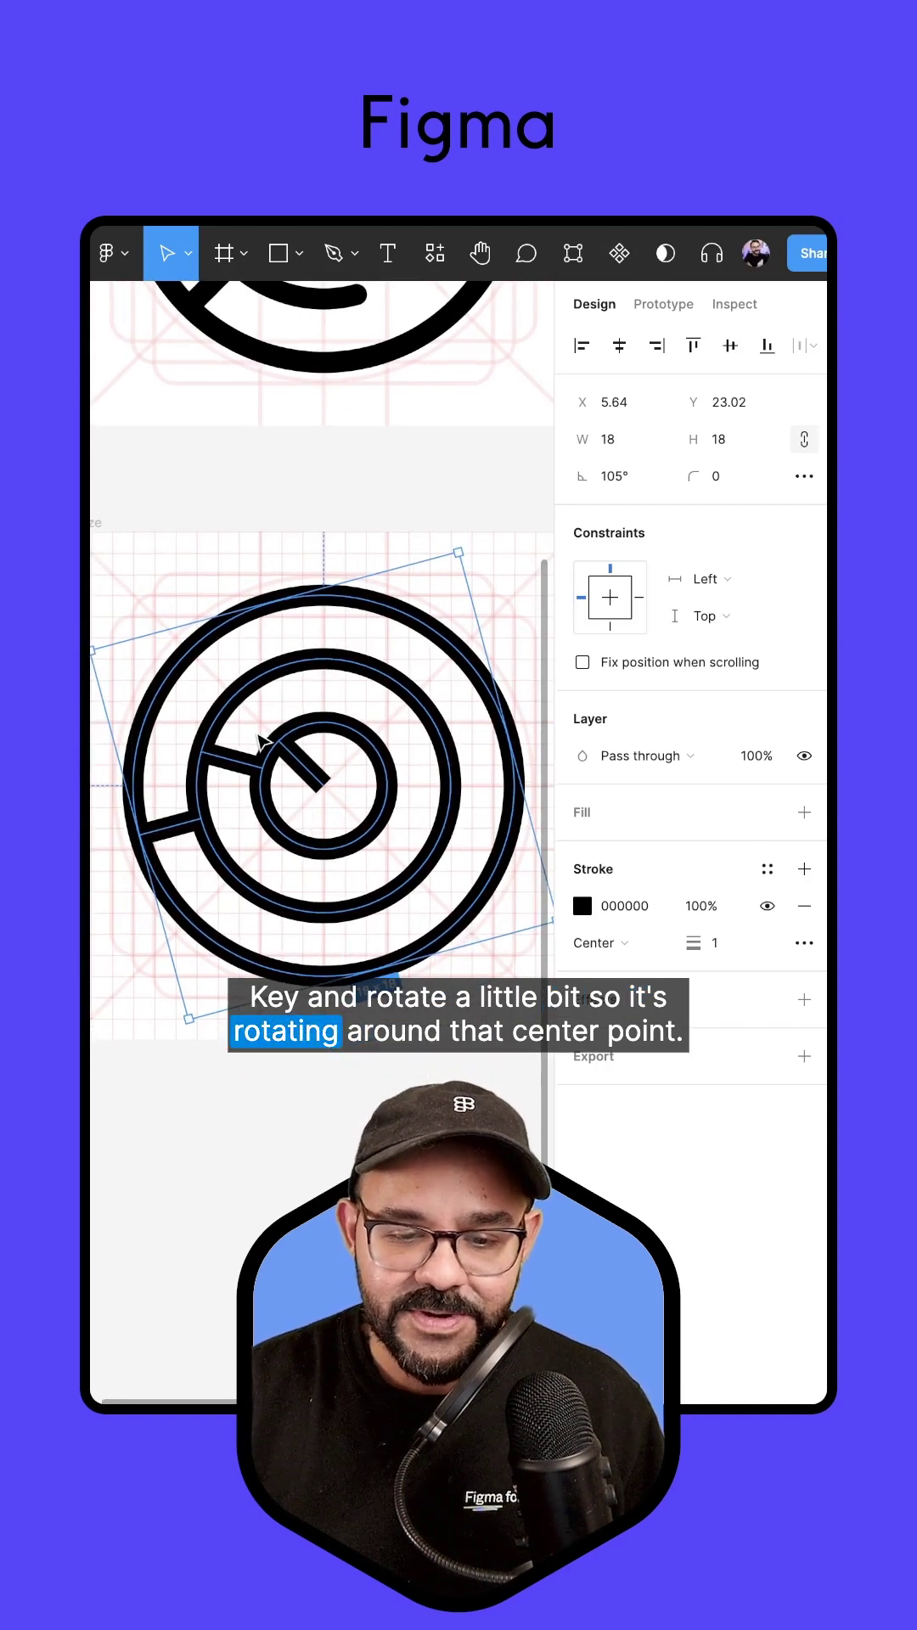
Reopen the ring path for vector editing and join the right-hand points of the middle and outer rings with a Pen segment
{"action": "double_click", "coordinate": [354, 753]}
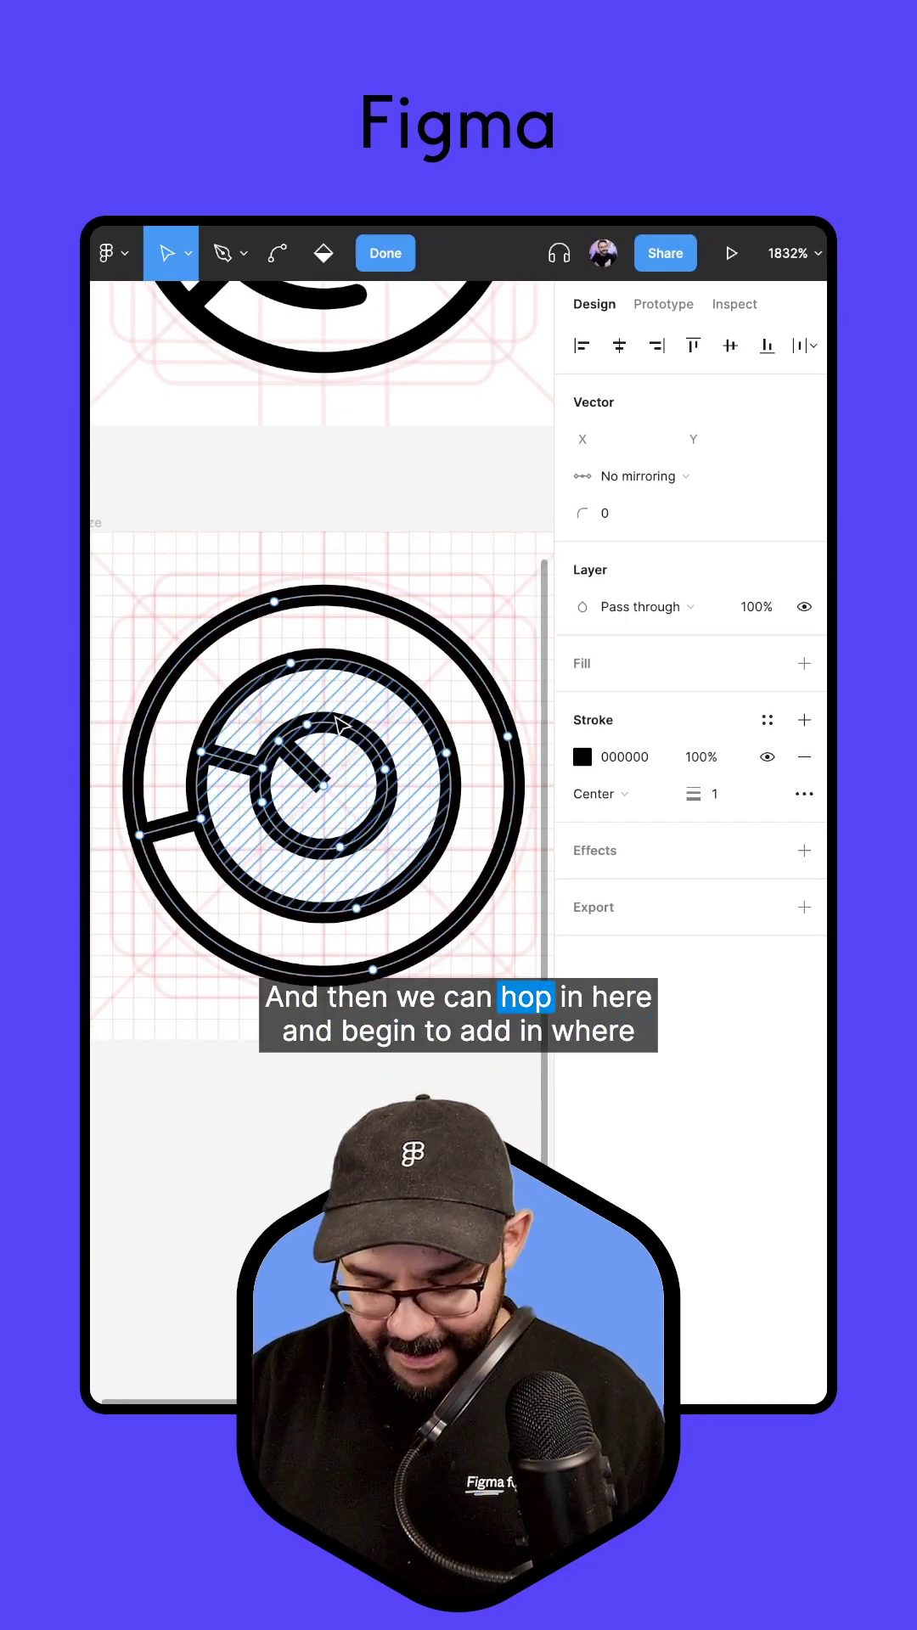
{"action": "key", "text": "p"}
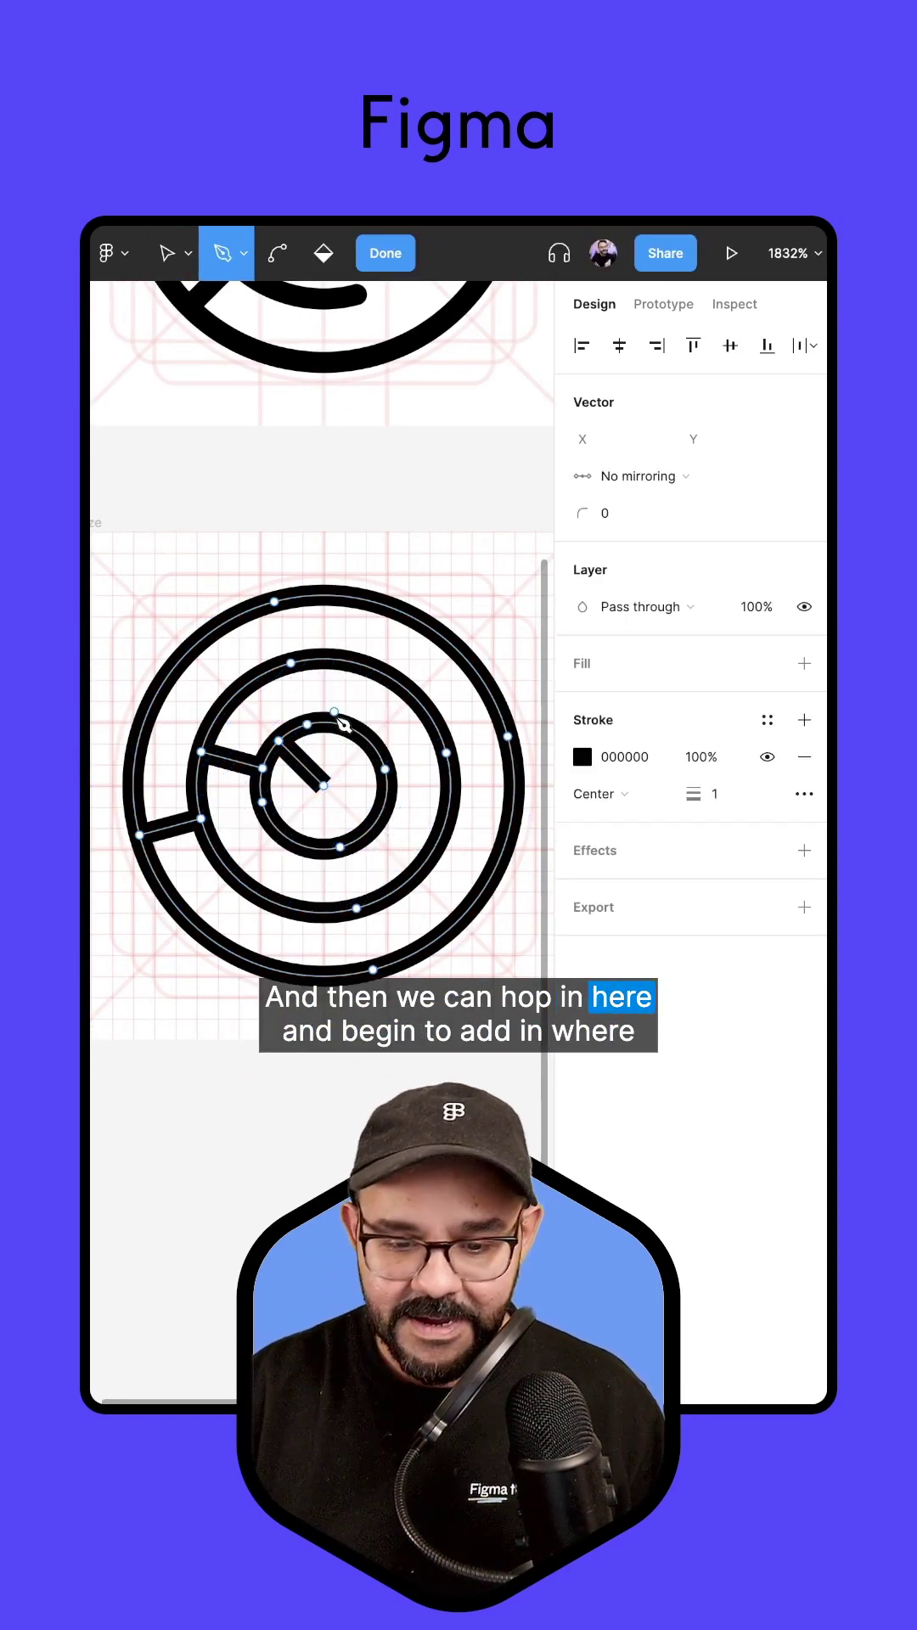
{"action": "left_click", "coordinate": [447, 753]}
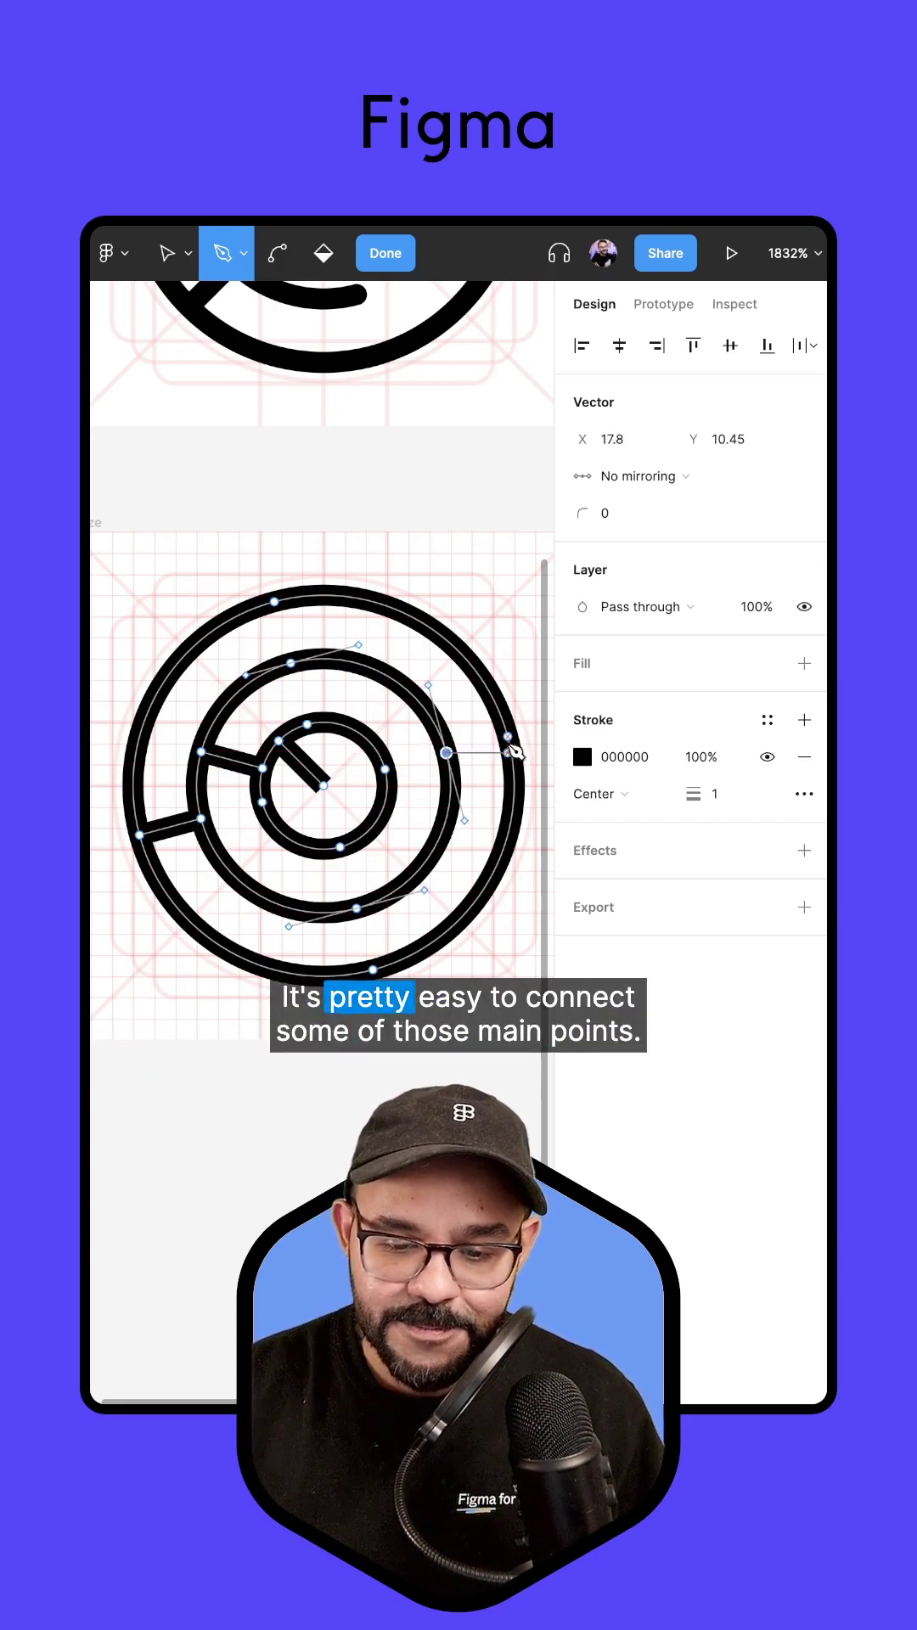
{"action": "left_click", "coordinate": [509, 736]}
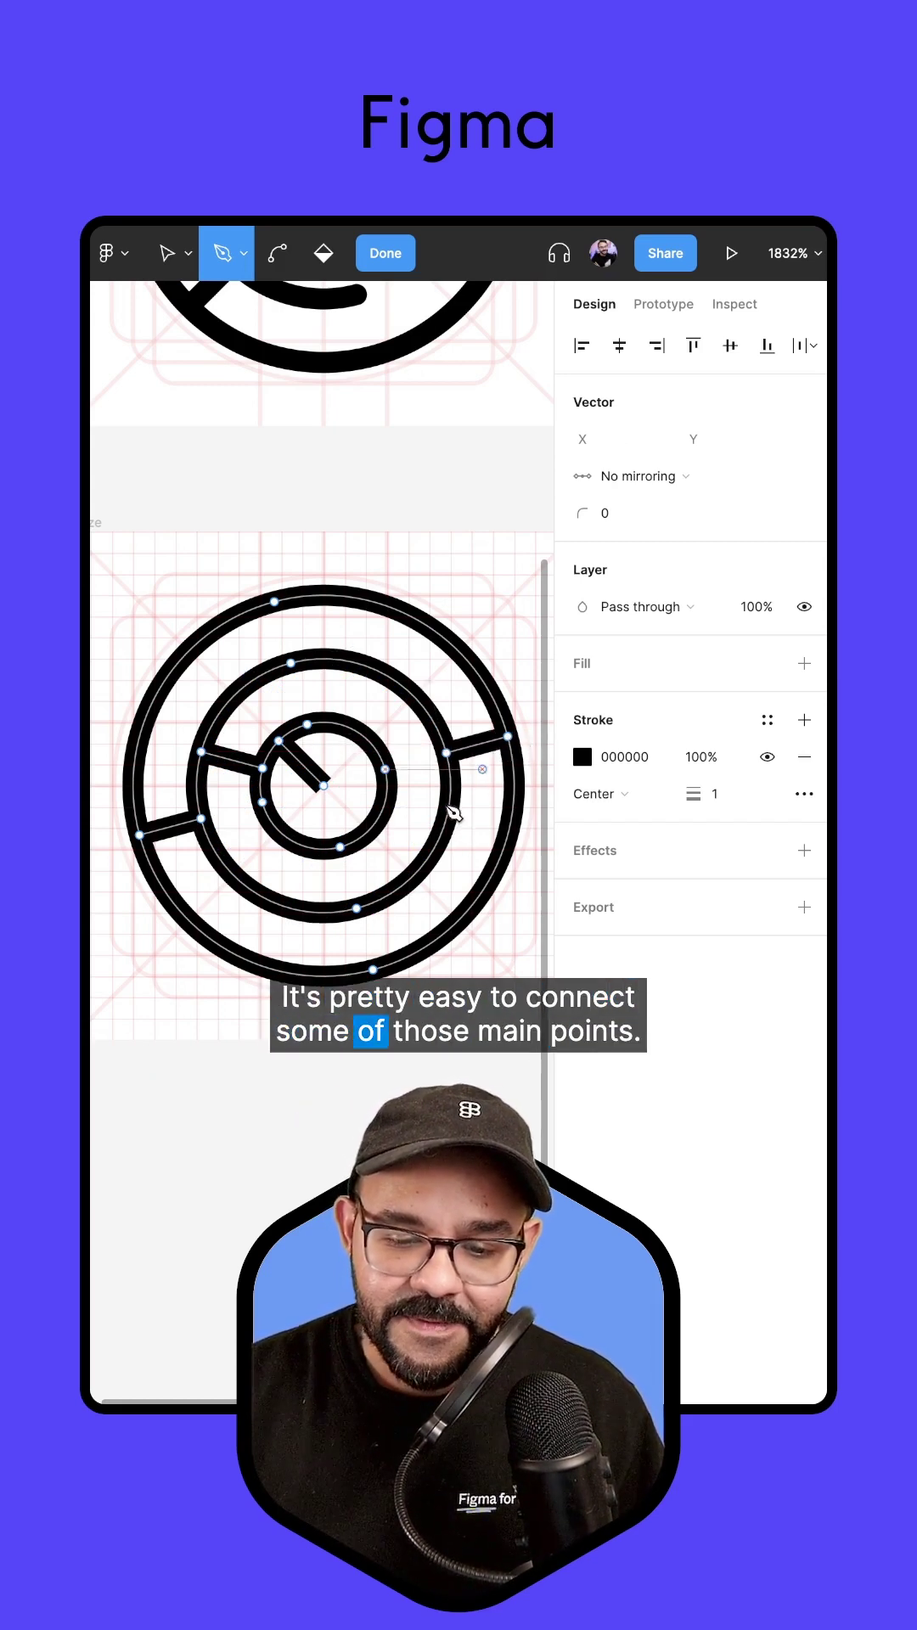
Draw a vertical Pen segment from the top of the middle ring to the top of the outer ring
{"action": "scroll", "coordinate": [327, 662], "scroll_direction": "up", "scroll_amount": 5}
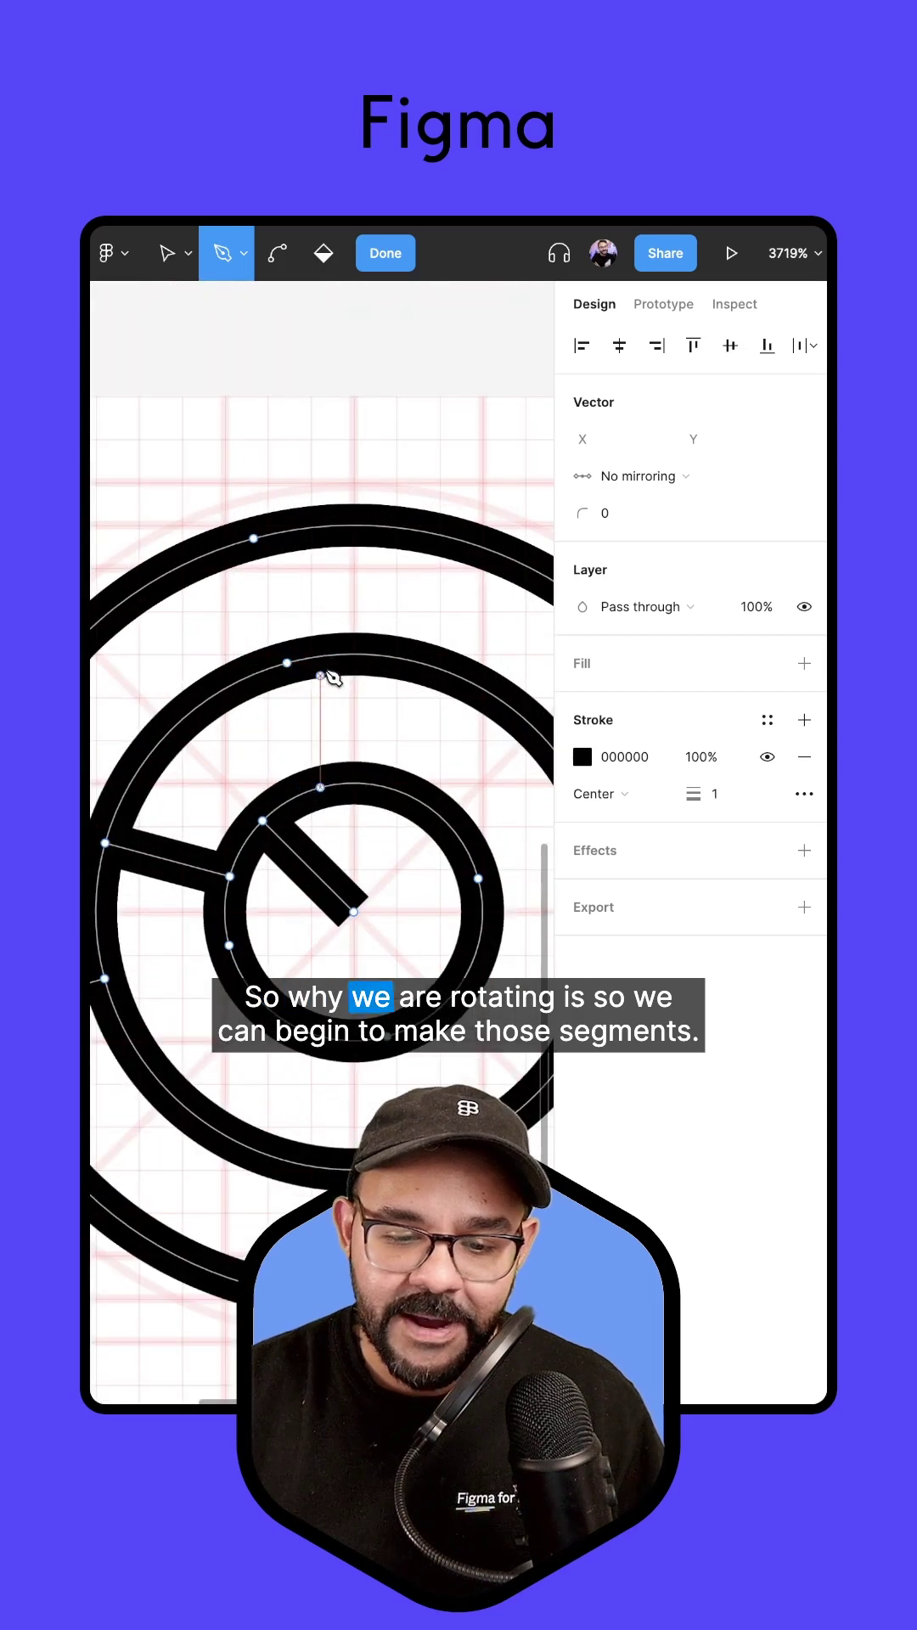
{"action": "left_click", "coordinate": [354, 654]}
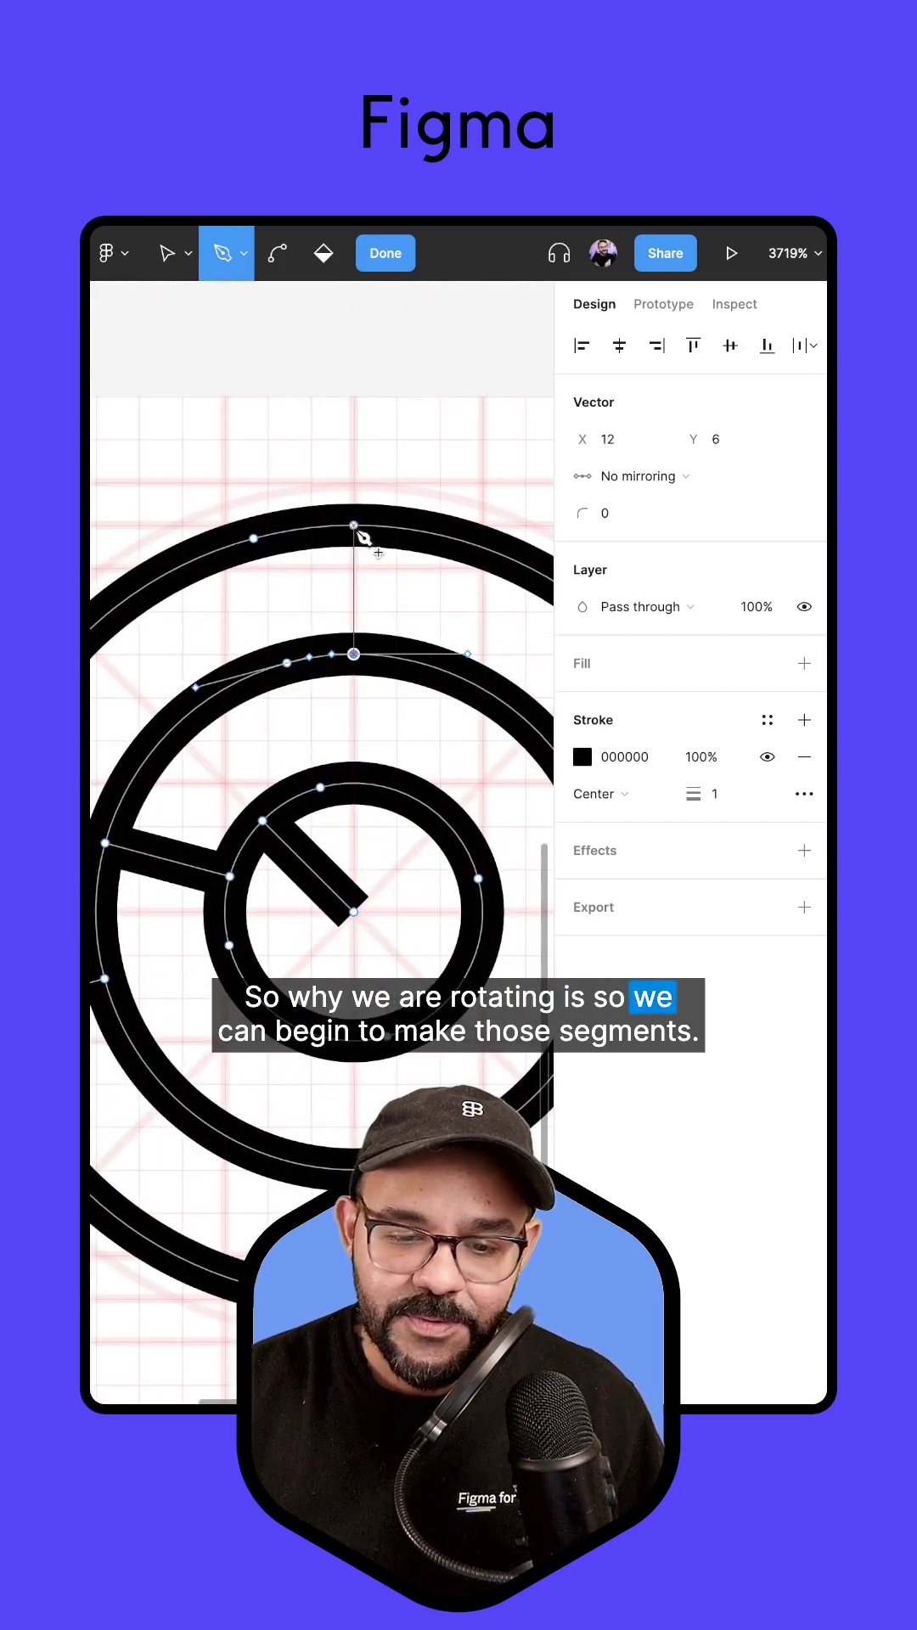
{"action": "left_click", "coordinate": [355, 526]}
{"action": "scroll", "coordinate": [397, 709], "scroll_direction": "down", "scroll_amount": 3}
{"action": "key", "text": "v"}
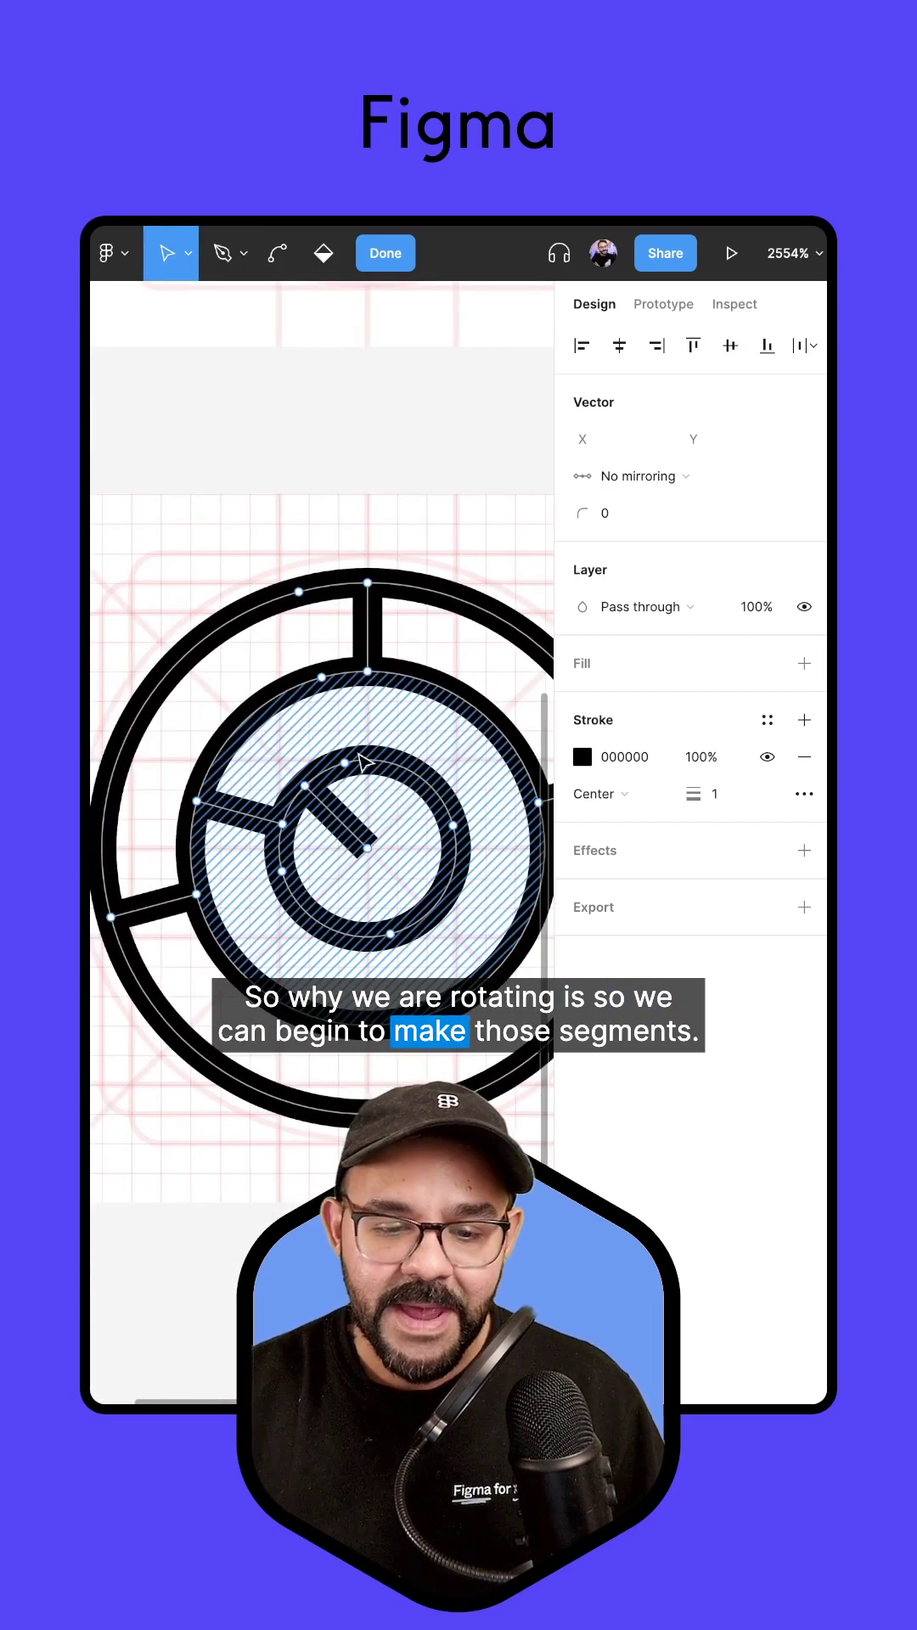
Delete the short outer-ring arc just left of the vertical top segment to open an entryway, and leave vector editing
{"action": "left_click", "coordinate": [344, 592]}
{"action": "key", "text": "Delete"}
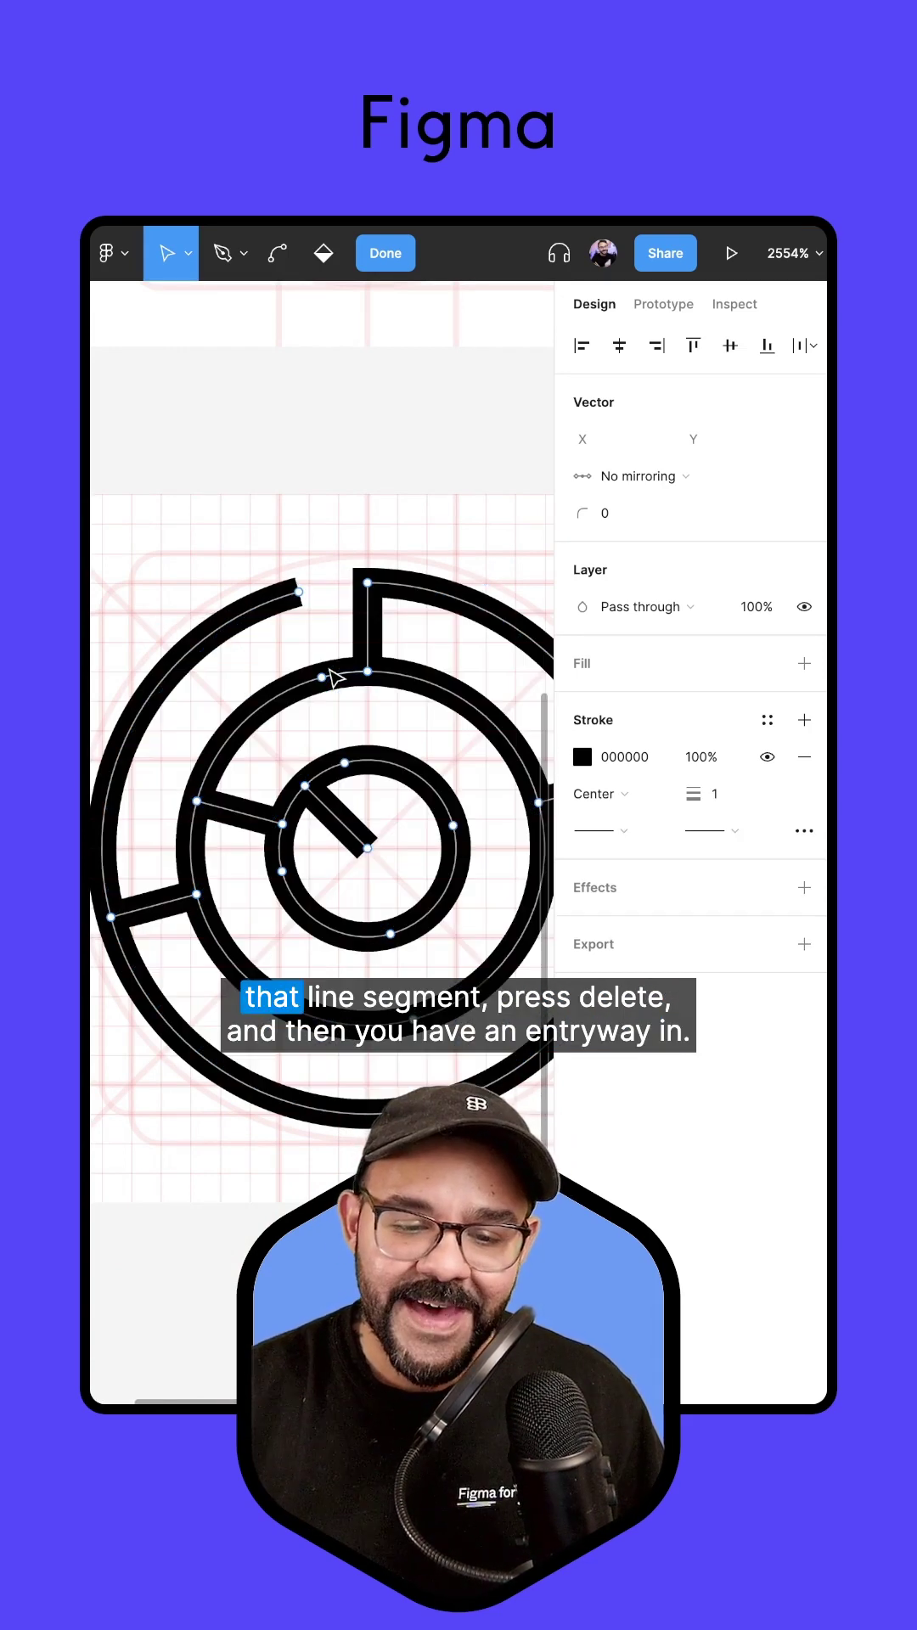
{"action": "key", "text": "Escape"}
{"action": "key", "text": "Escape"}
{"action": "scroll", "coordinate": [374, 571], "scroll_direction": "down", "scroll_amount": 2}
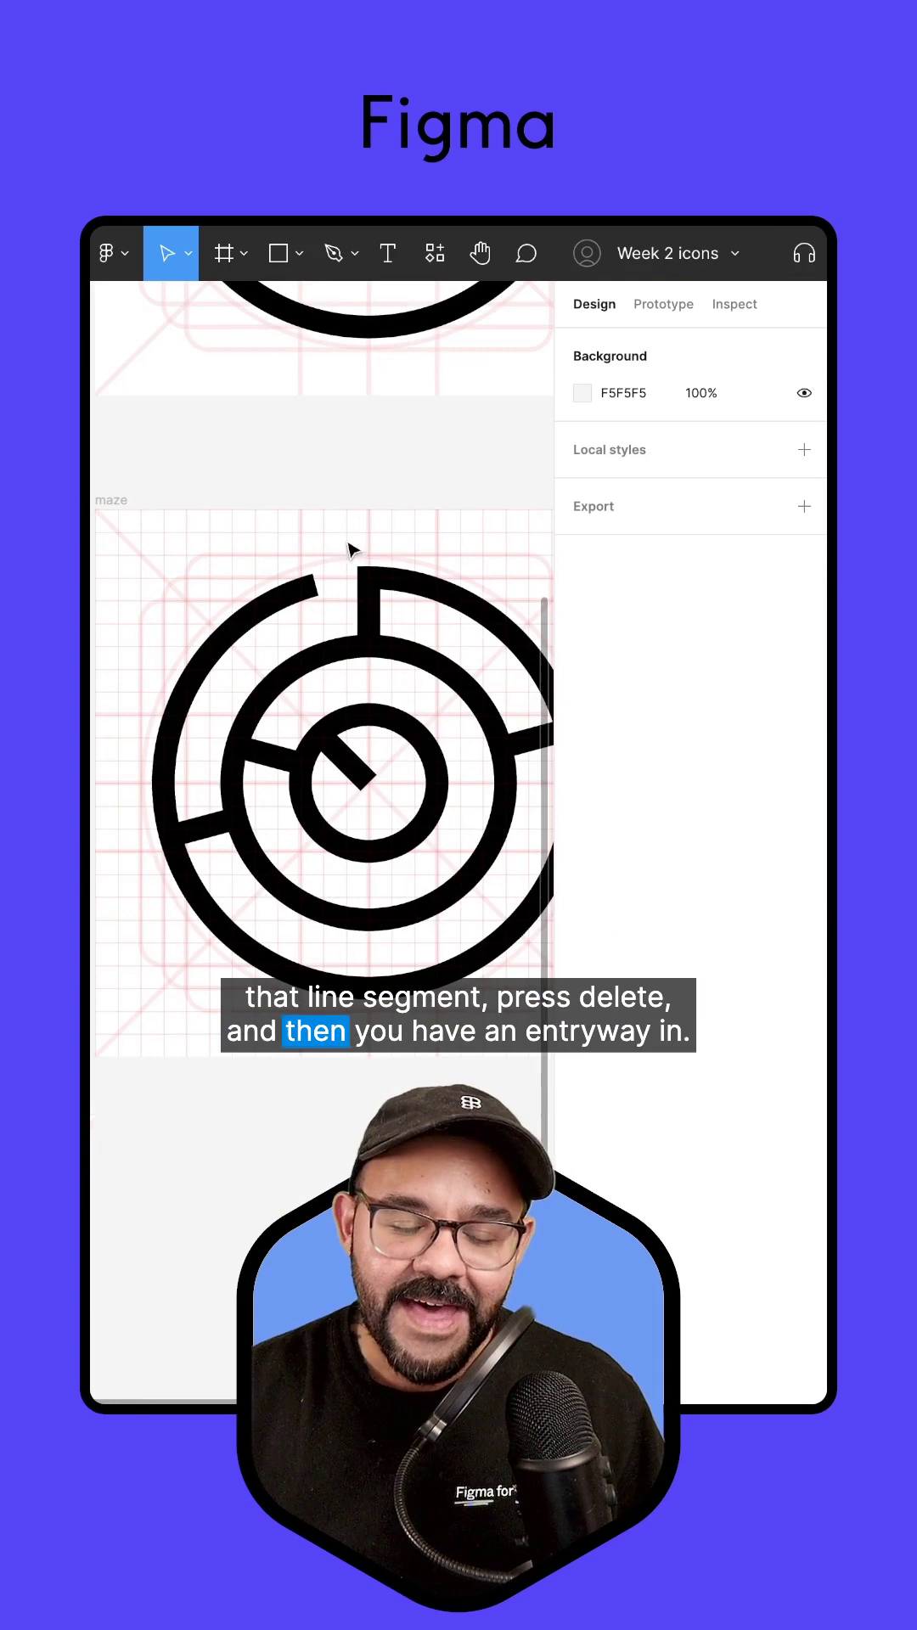
Reopen the path's points and delete the middle-ring arc between the two connecting segments on the maze's left side
{"action": "double_click", "coordinate": [236, 790]}
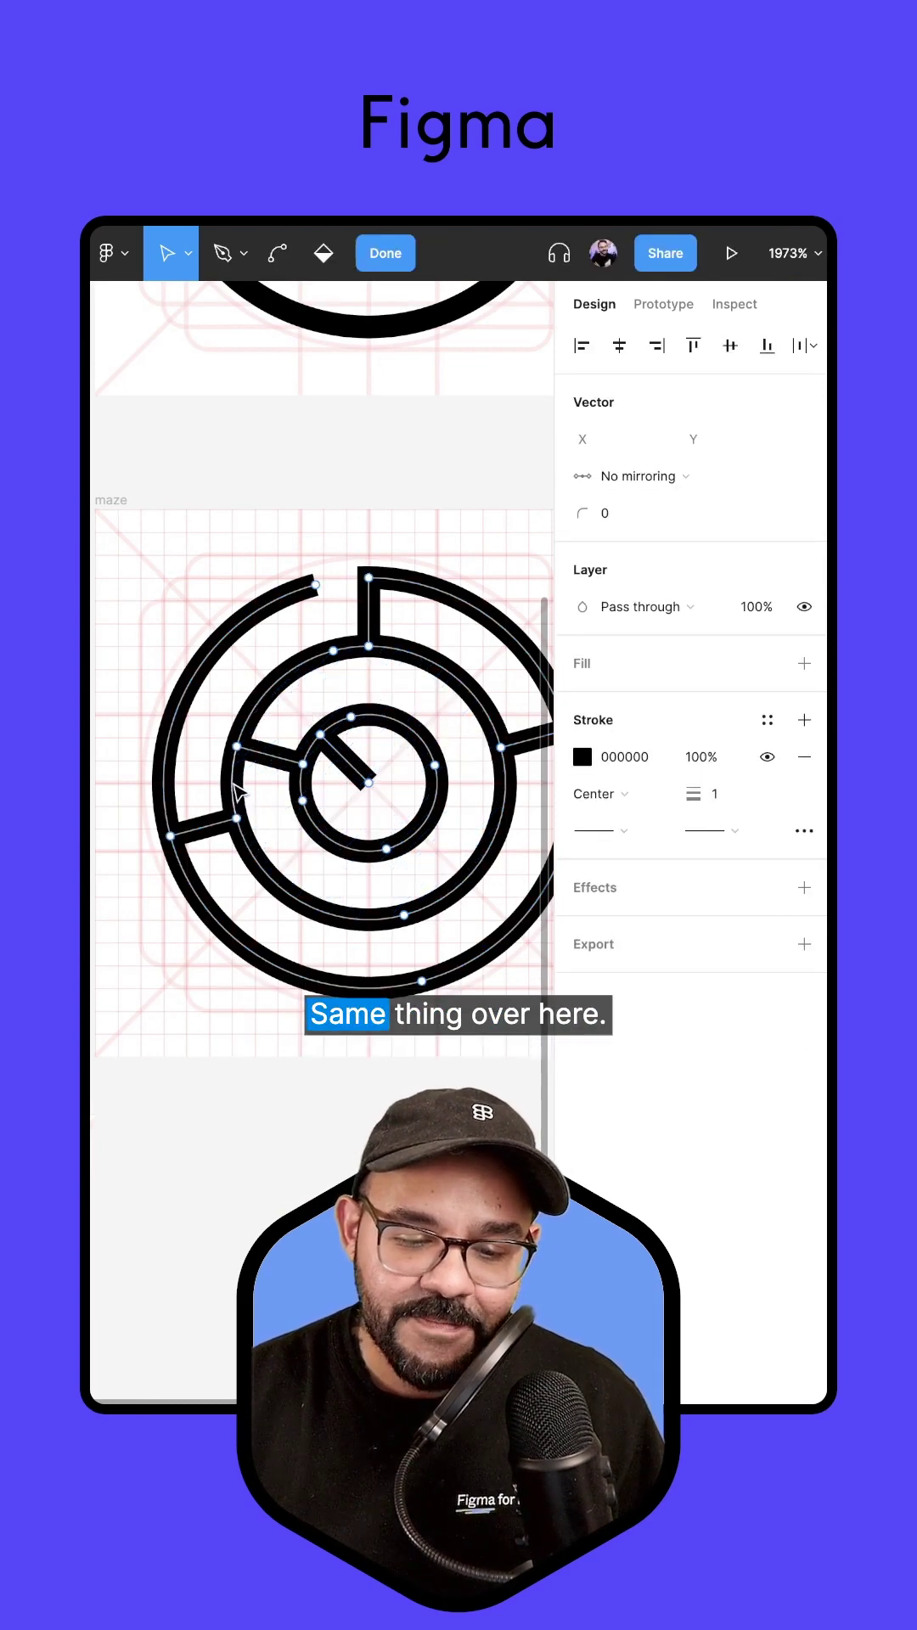
{"action": "left_click", "coordinate": [236, 789]}
{"action": "key", "text": "Delete"}
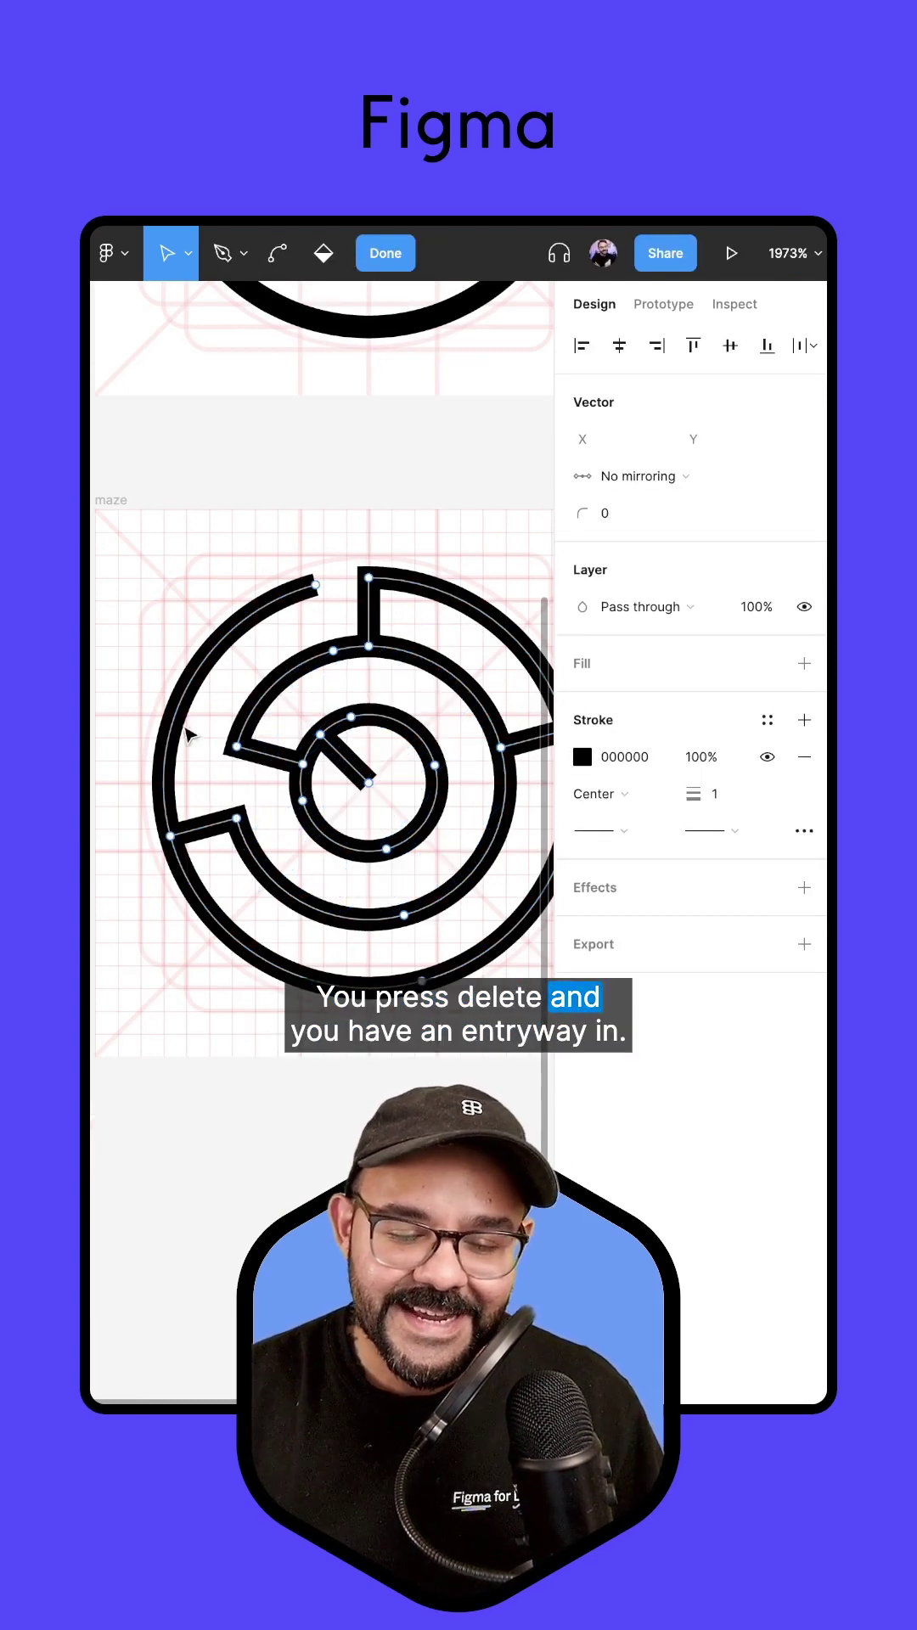
{"action": "scroll", "coordinate": [219, 857], "scroll_direction": "down", "scroll_amount": 2}
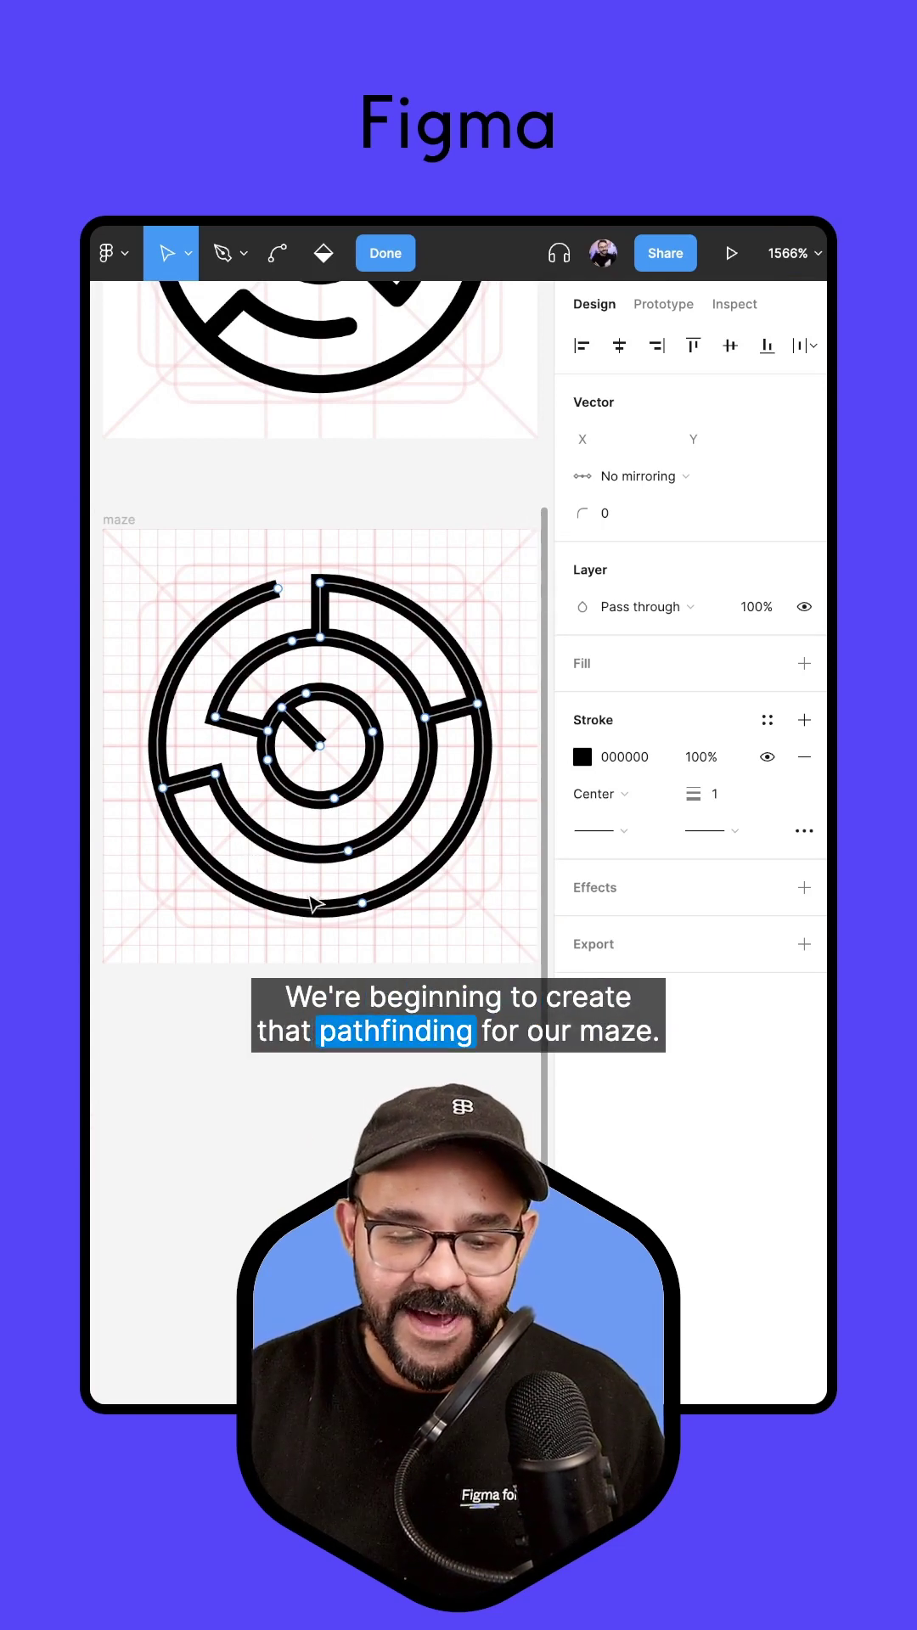
{"action": "scroll", "coordinate": [327, 891], "scroll_direction": "down", "scroll_amount": 3}
{"action": "scroll", "coordinate": [379, 758], "scroll_direction": "up", "scroll_amount": 1}
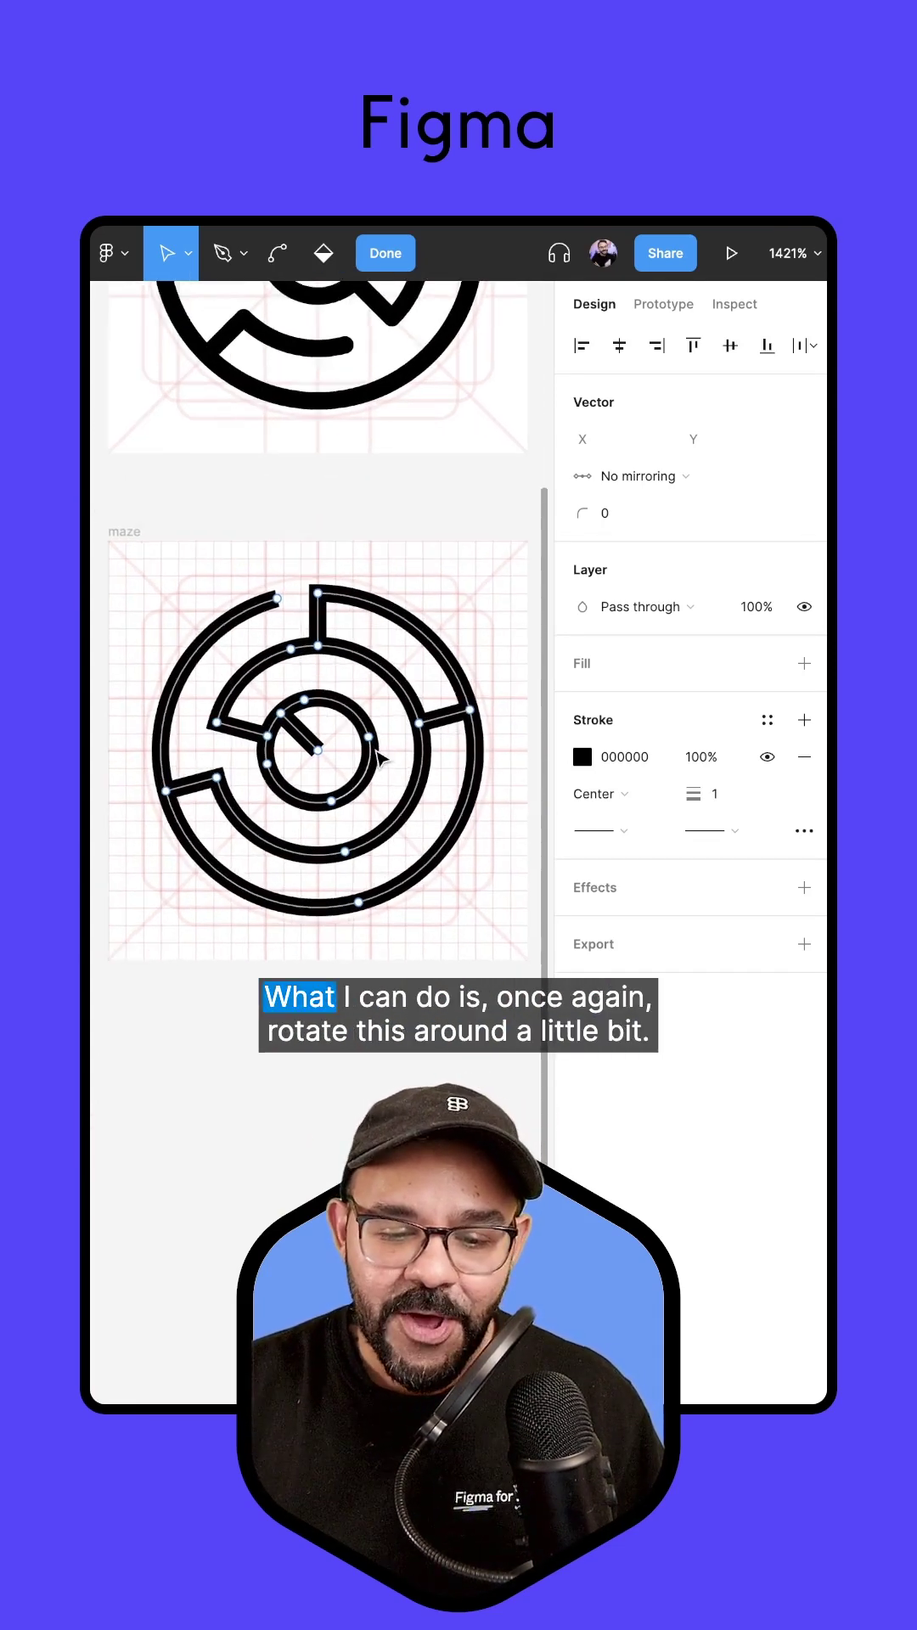
Leave vector editing and rotate the maze path another 30° counterclockwise, to a rotation of 135°
{"action": "scroll", "coordinate": [380, 758], "scroll_direction": "up", "scroll_amount": 2}
{"action": "key", "text": "Escape"}
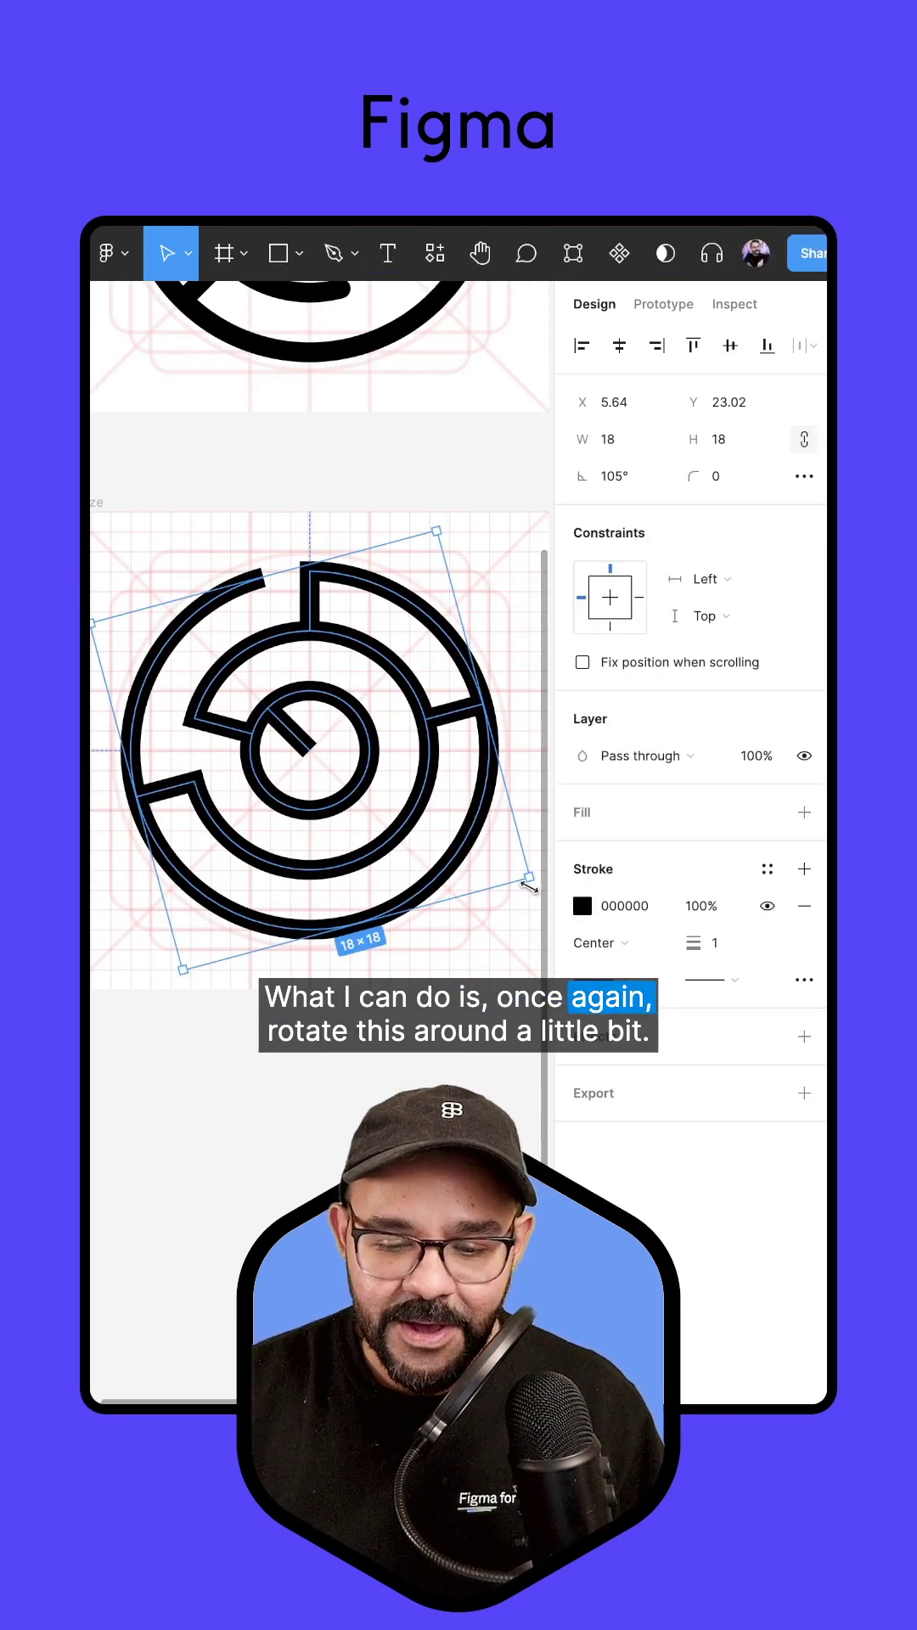
{"action": "scroll", "coordinate": [501, 888], "scroll_direction": "right", "scroll_amount": 2}
{"action": "scroll", "coordinate": [500, 888], "scroll_direction": "down", "scroll_amount": 1}
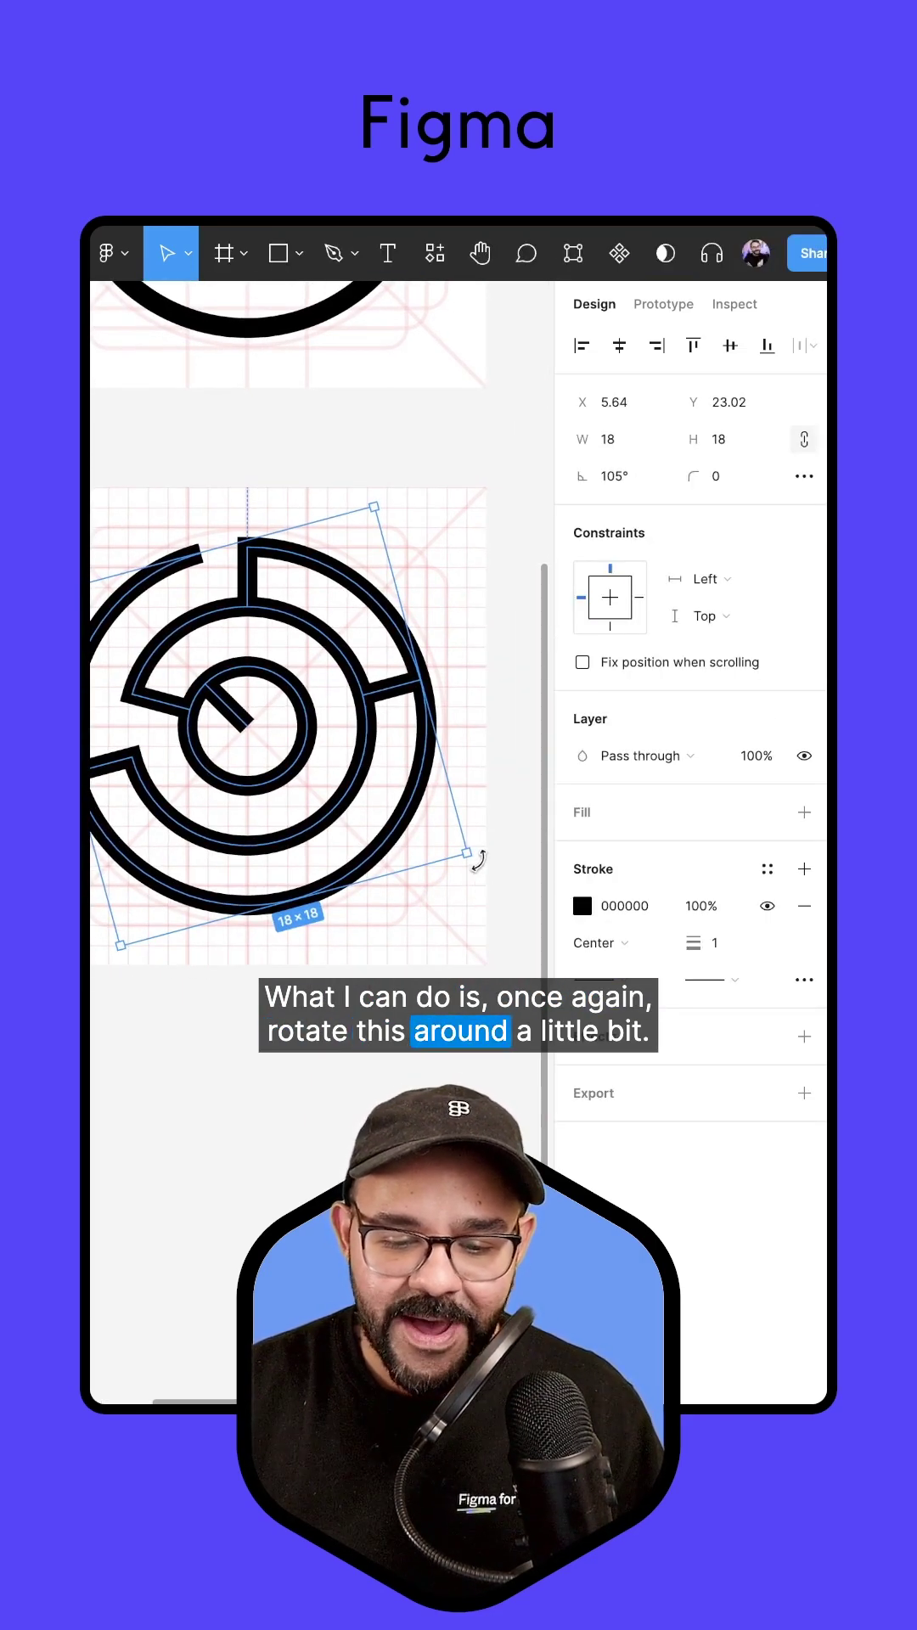
{"action": "left_click_drag", "start_coordinate": [472, 858], "coordinate": [499, 726]}
{"action": "scroll", "coordinate": [499, 726], "scroll_direction": "left", "scroll_amount": 3}
{"action": "scroll", "coordinate": [499, 726], "scroll_direction": "down", "scroll_amount": 2}
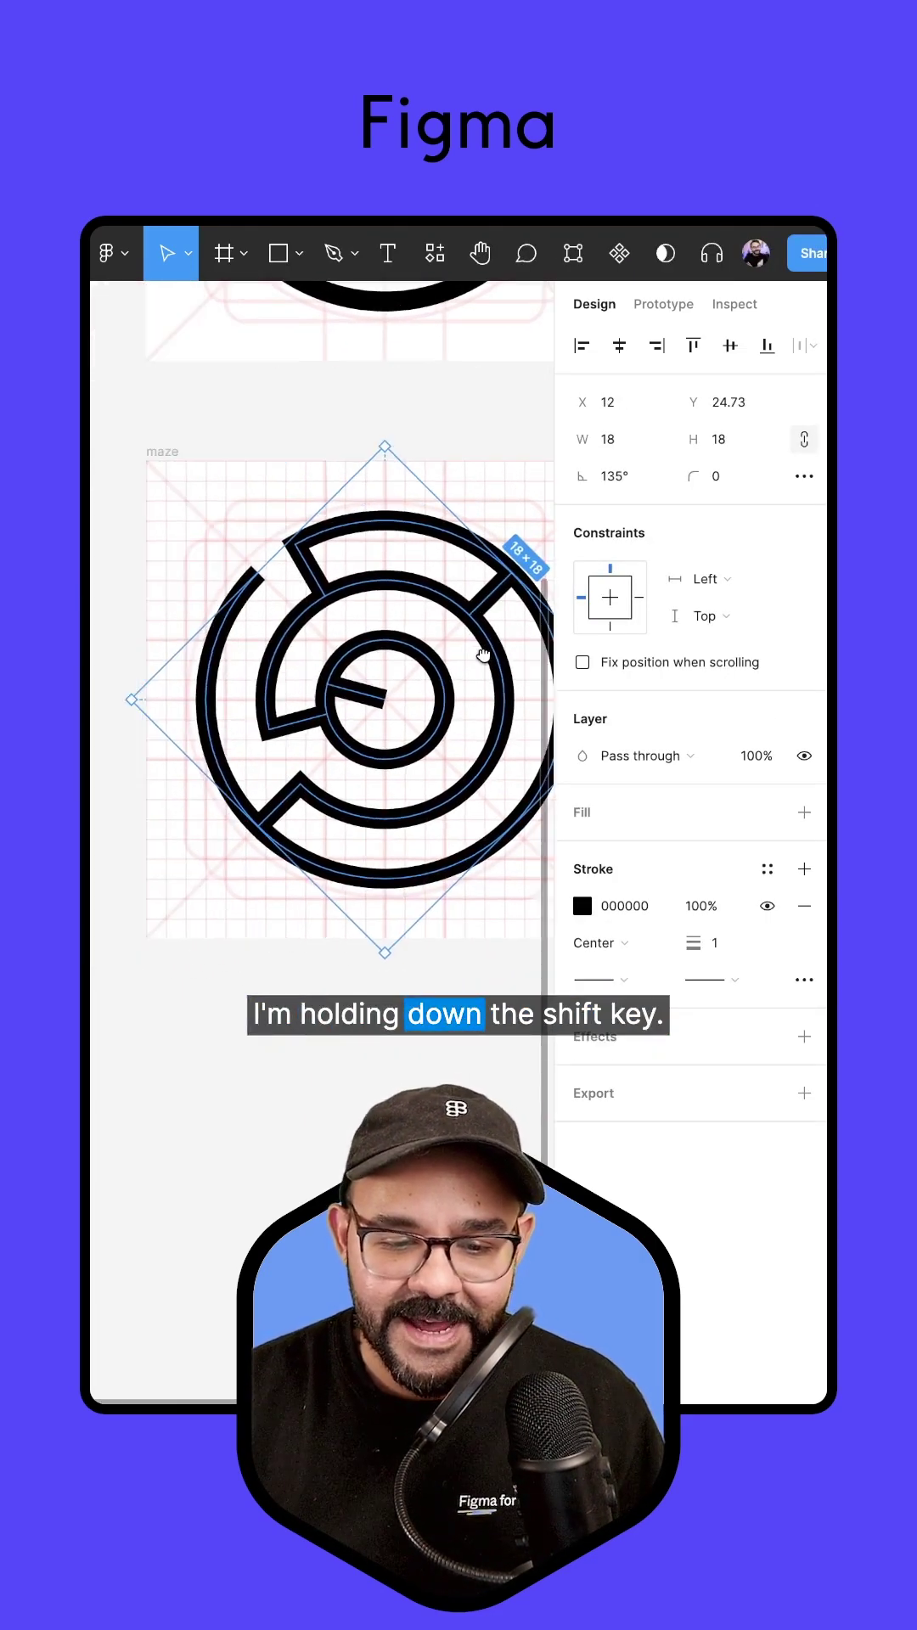
Reopen the path for vector editing and draw a vertical Pen segment from the top of the inner ring to the middle ring
{"action": "double_click", "coordinate": [429, 598]}
{"action": "scroll", "coordinate": [391, 639], "scroll_direction": "up", "scroll_amount": 2}
{"action": "key", "text": "p"}
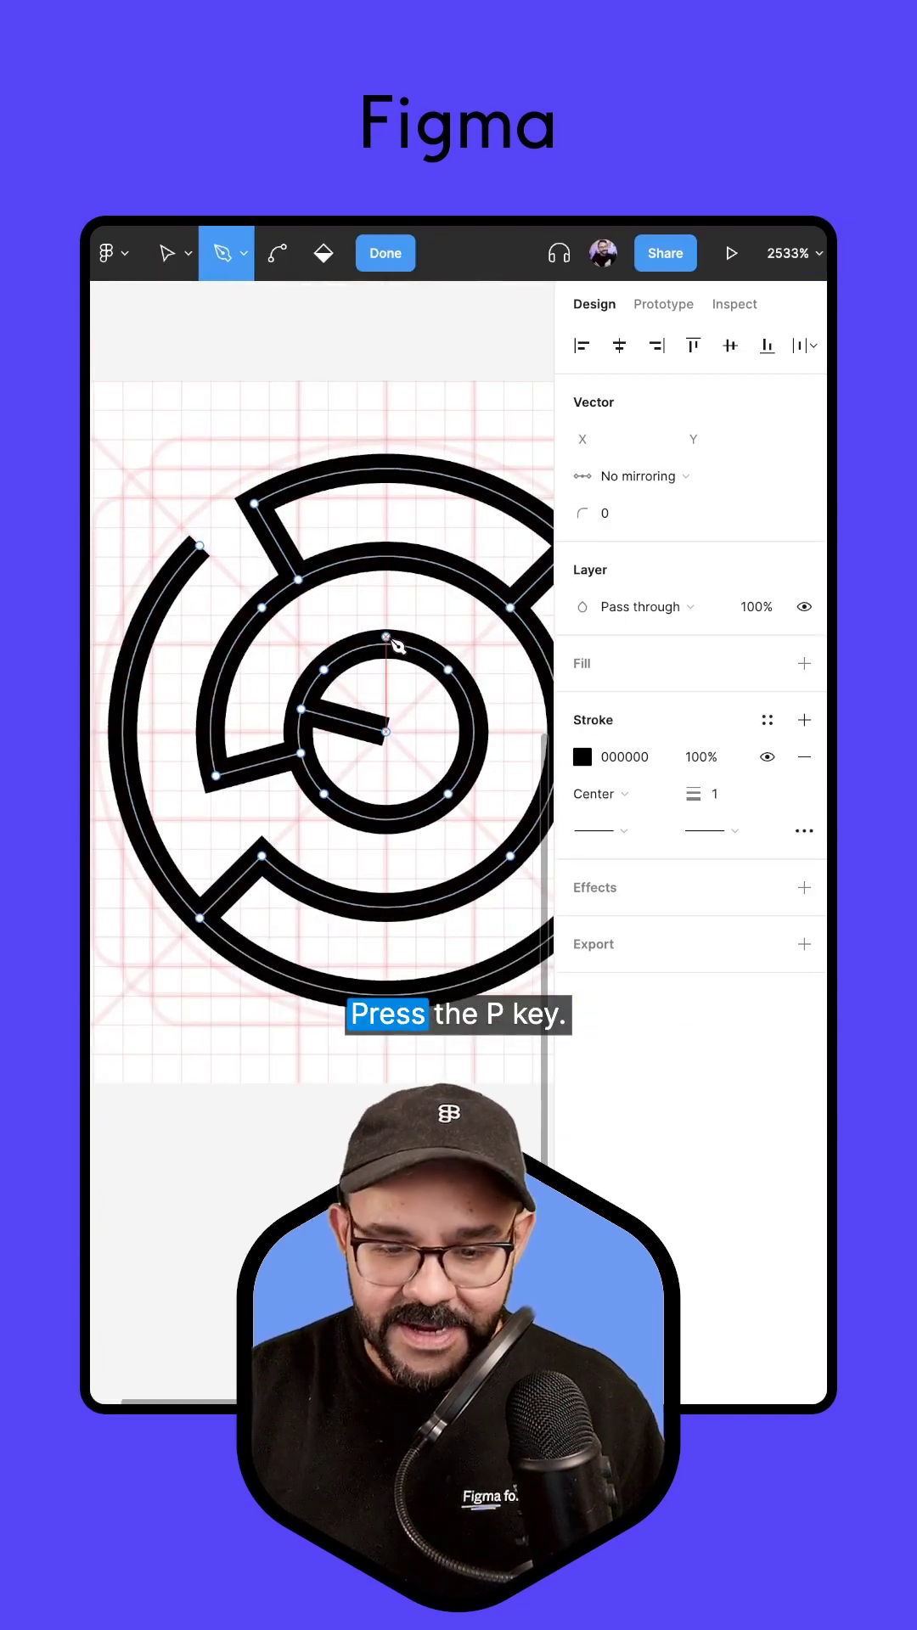
{"action": "left_click", "coordinate": [386, 646]}
{"action": "left_click", "coordinate": [386, 556]}
{"action": "key", "text": "Escape"}
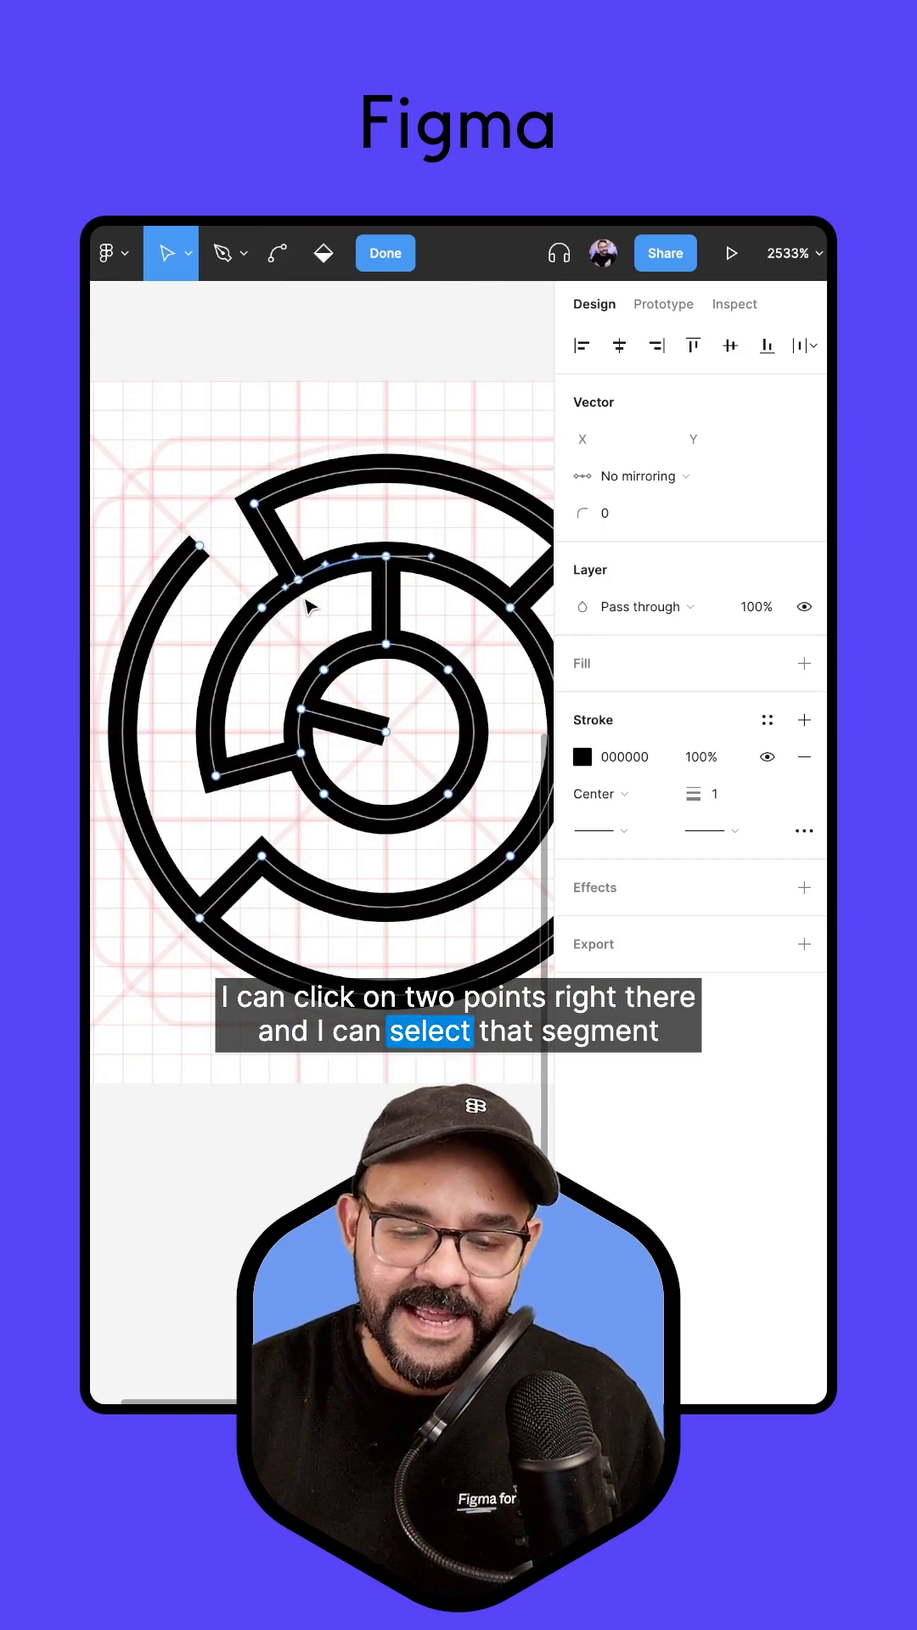
Delete the short middle-ring arc just left of the vertical segment between the inner and middle rings, and leave vector editing
{"action": "key", "text": "Delete"}
{"action": "scroll", "coordinate": [313, 579], "scroll_direction": "down", "scroll_amount": 3}
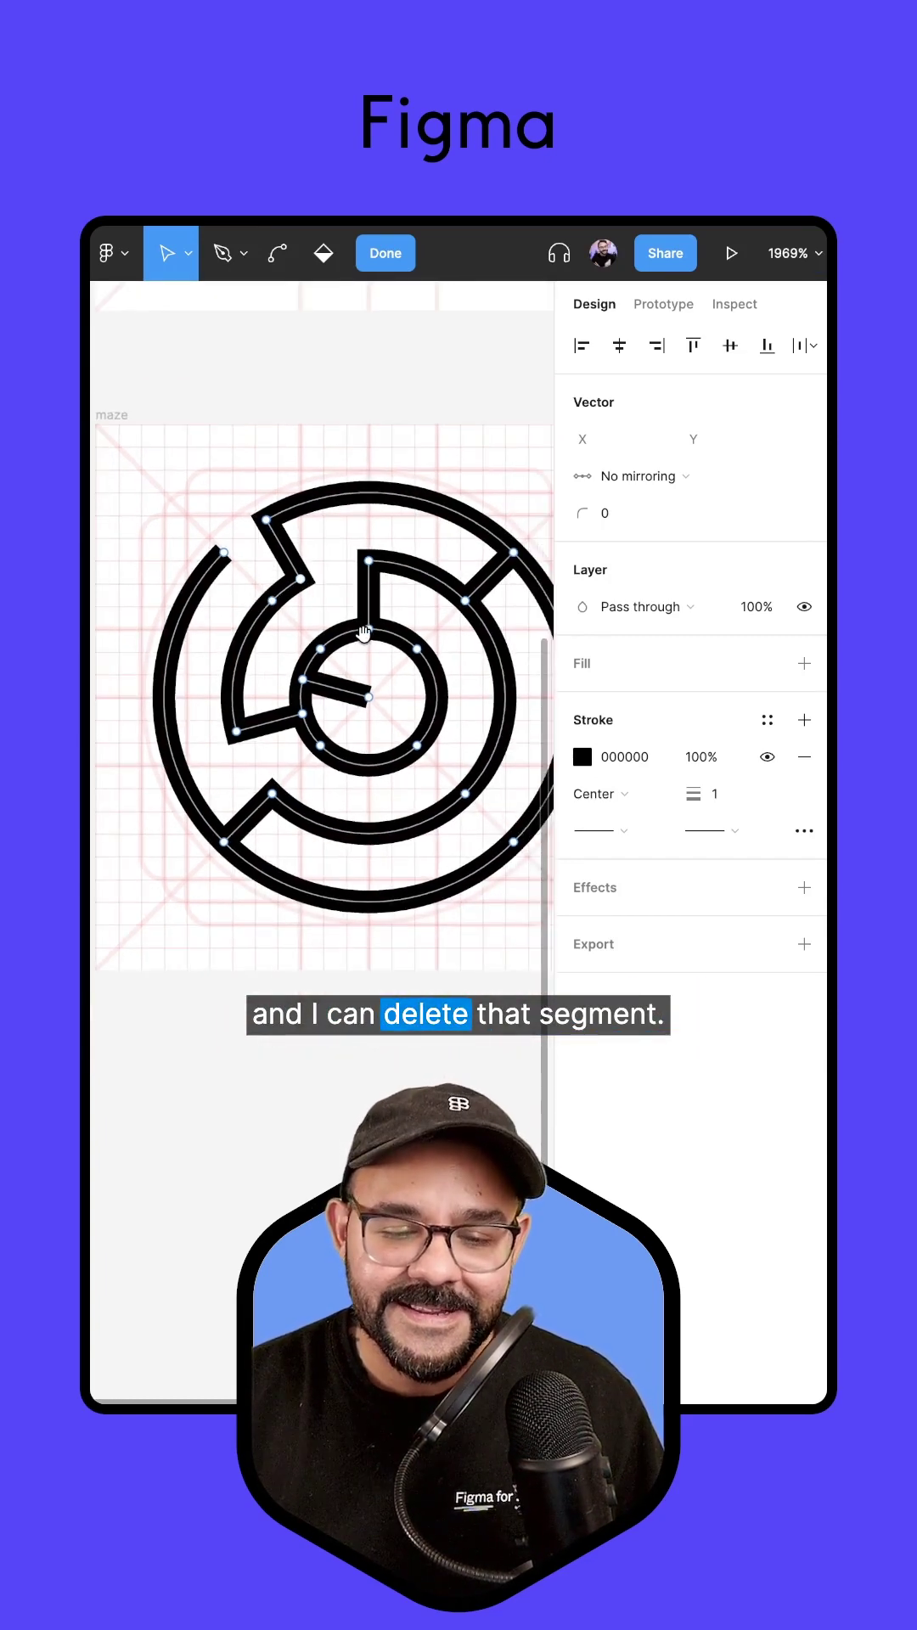
{"action": "scroll", "coordinate": [368, 645], "scroll_direction": "down", "scroll_amount": 3}
{"action": "scroll", "coordinate": [367, 632], "scroll_direction": "up", "scroll_amount": 1}
{"action": "left_click", "coordinate": [422, 962]}
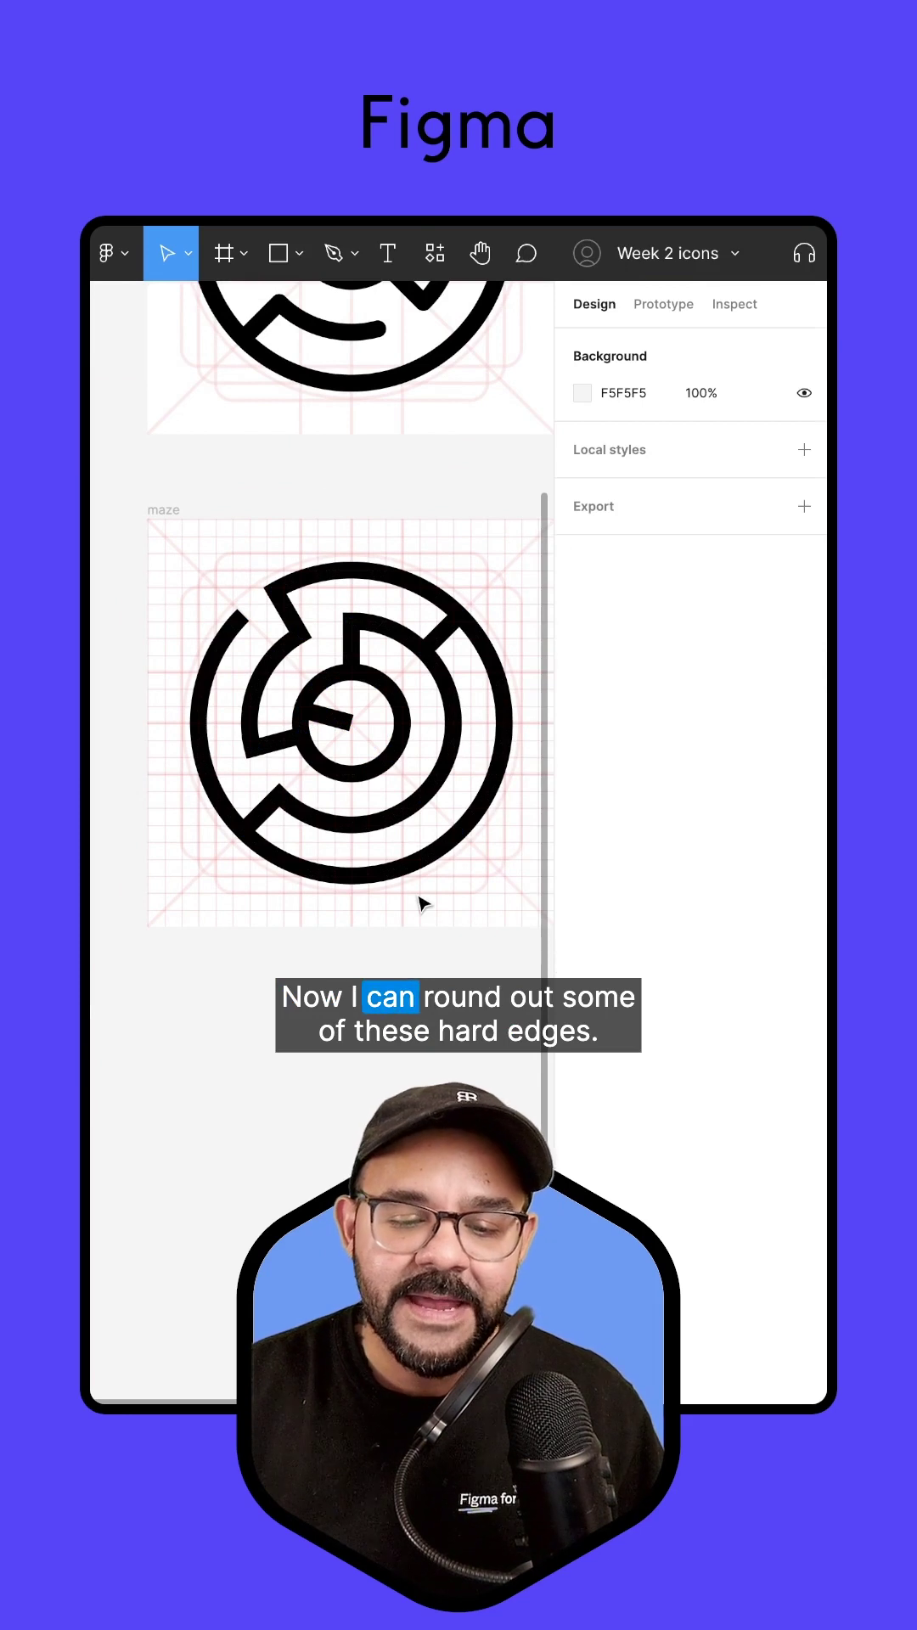
Select the whole maze path and set its stroke join to Round in the advanced stroke settings
{"action": "left_click", "coordinate": [422, 902]}
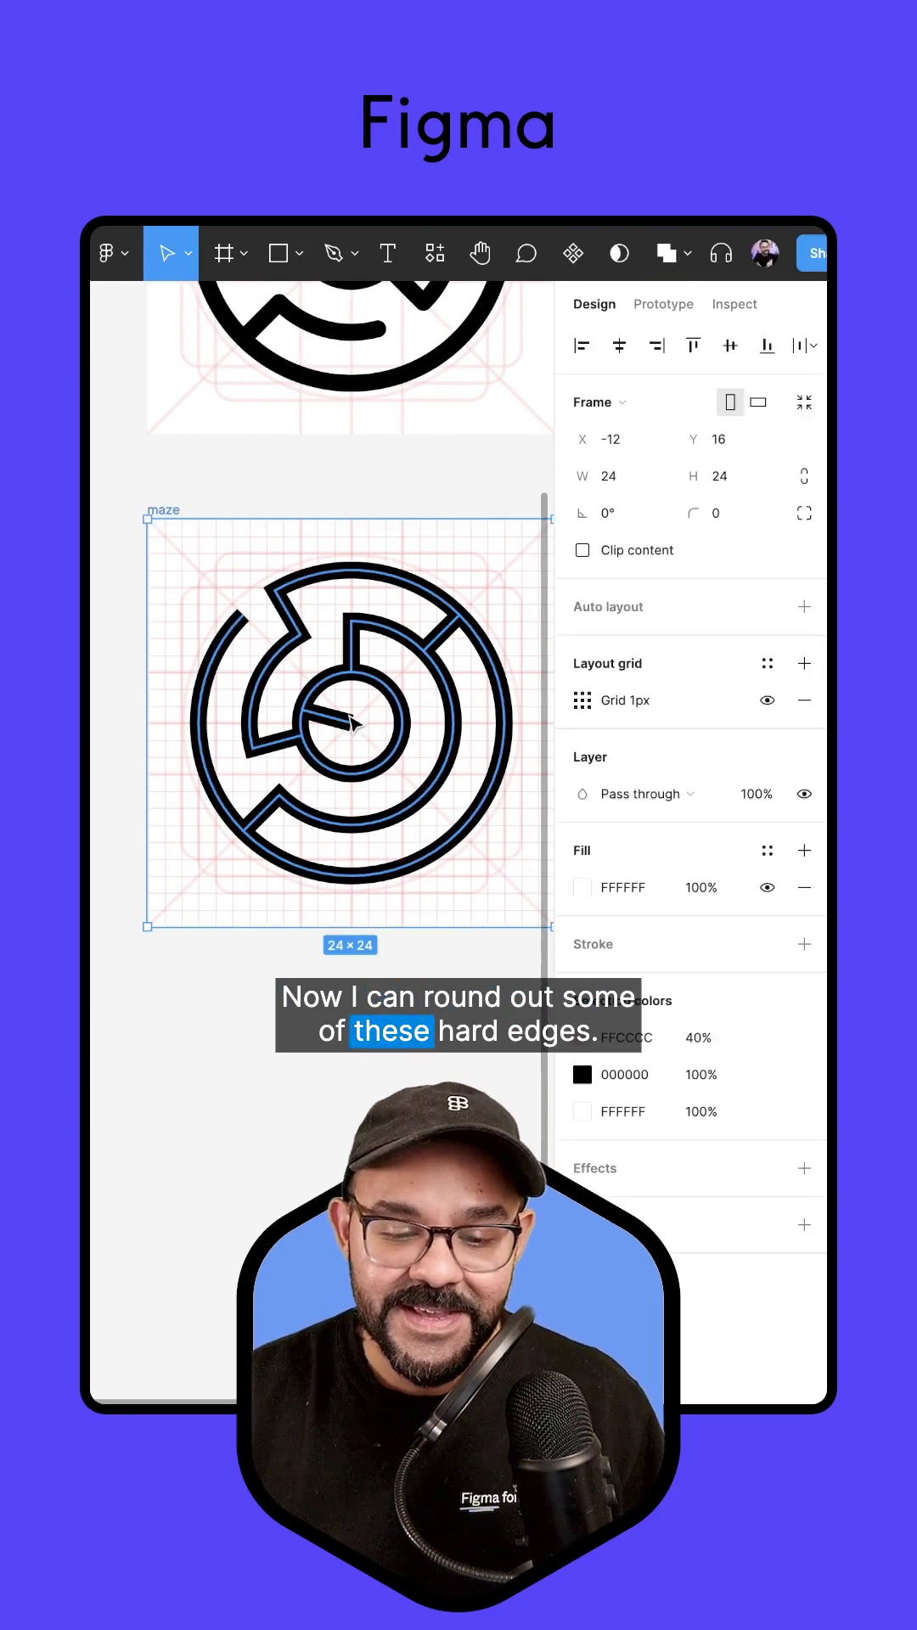
{"action": "left_click", "coordinate": [351, 723]}
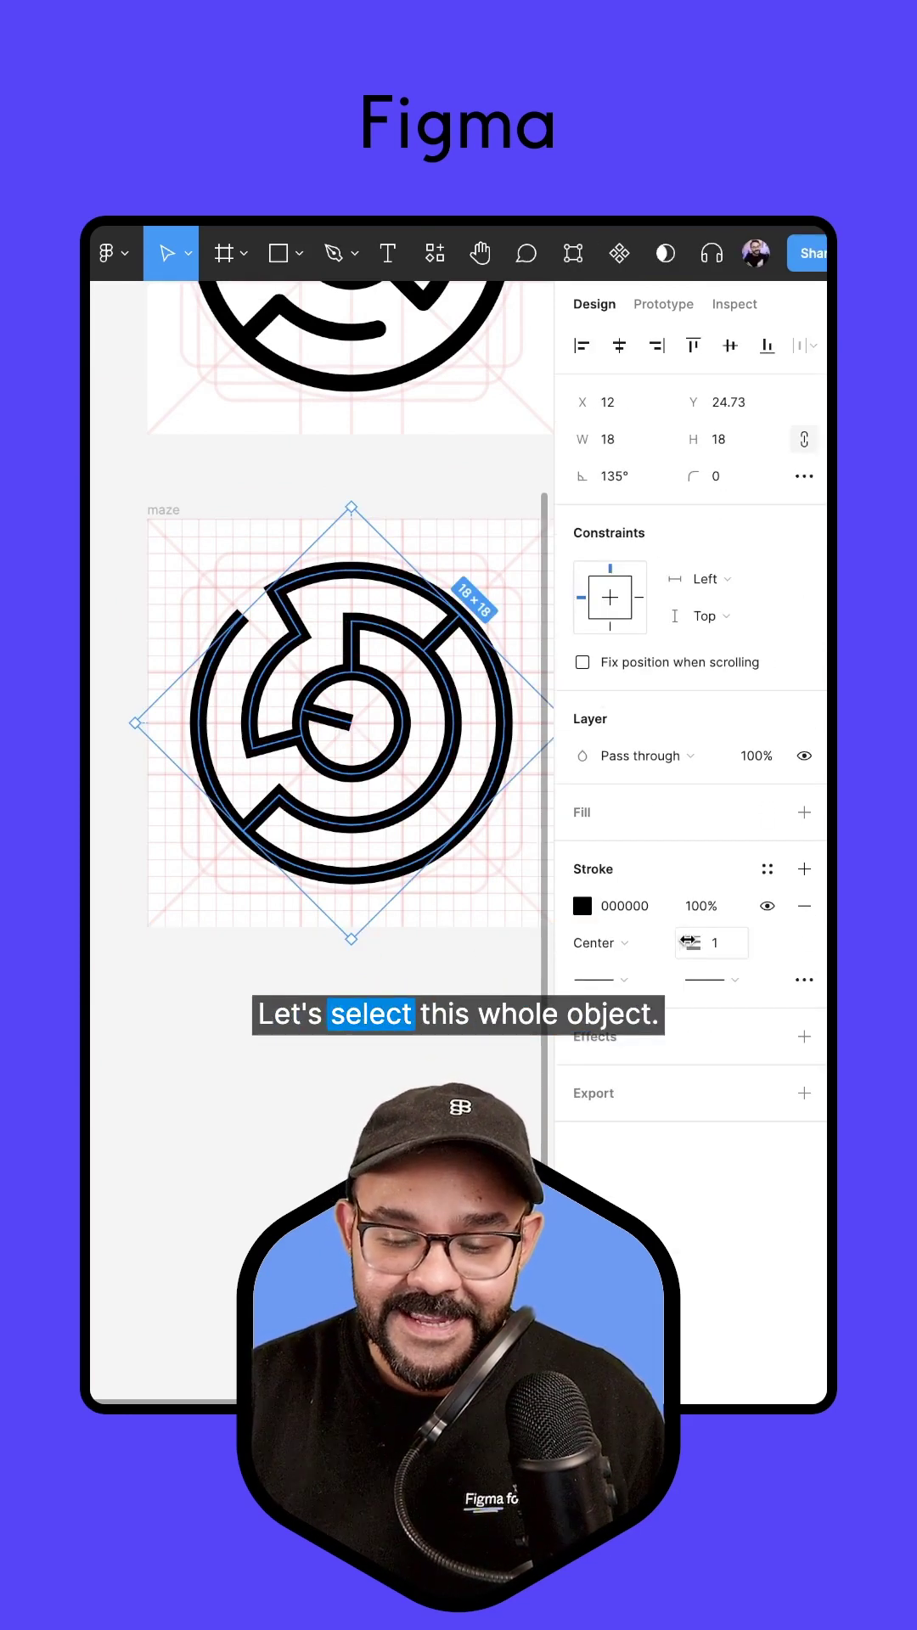
{"action": "left_click", "coordinate": [804, 979]}
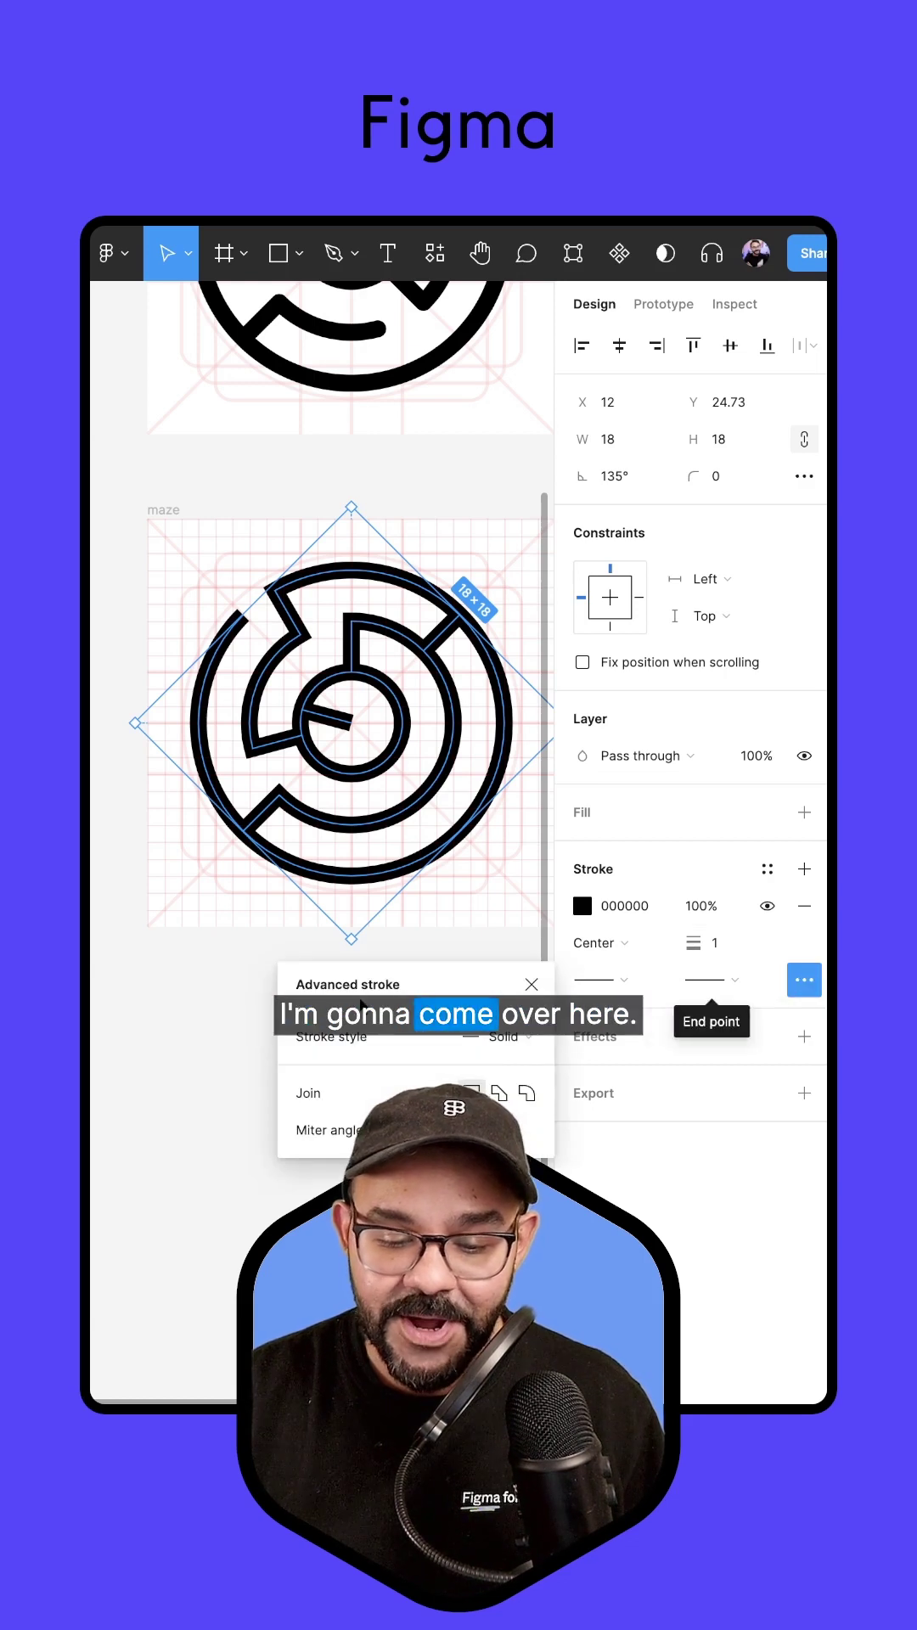
{"action": "left_click_drag", "start_coordinate": [449, 976], "coordinate": [447, 411]}
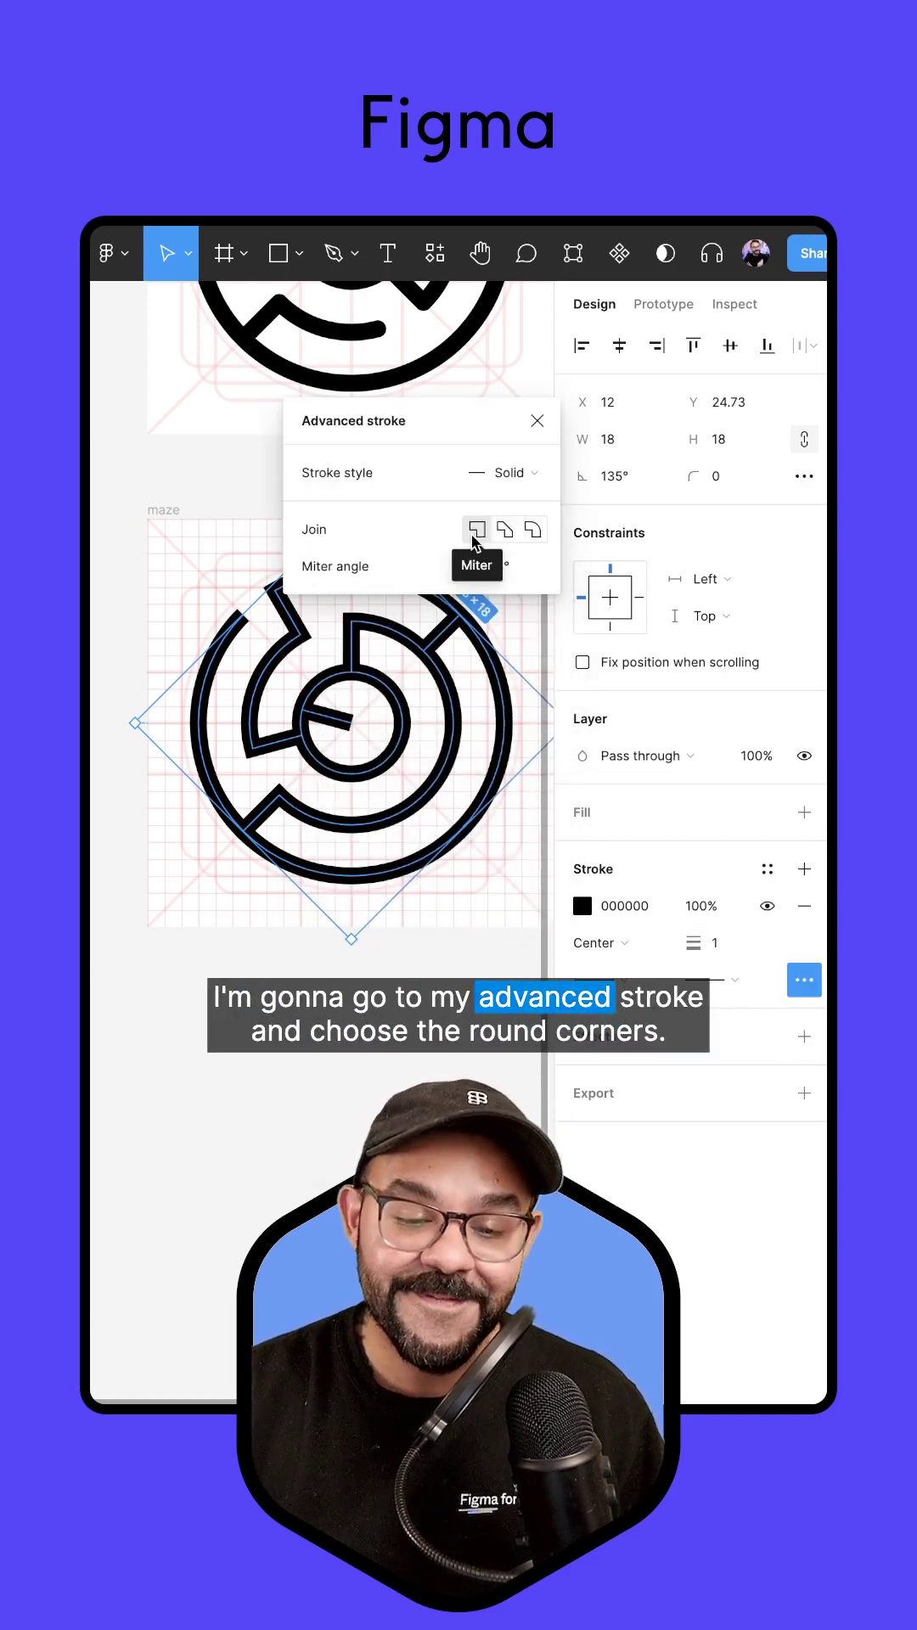
{"action": "left_click", "coordinate": [526, 536]}
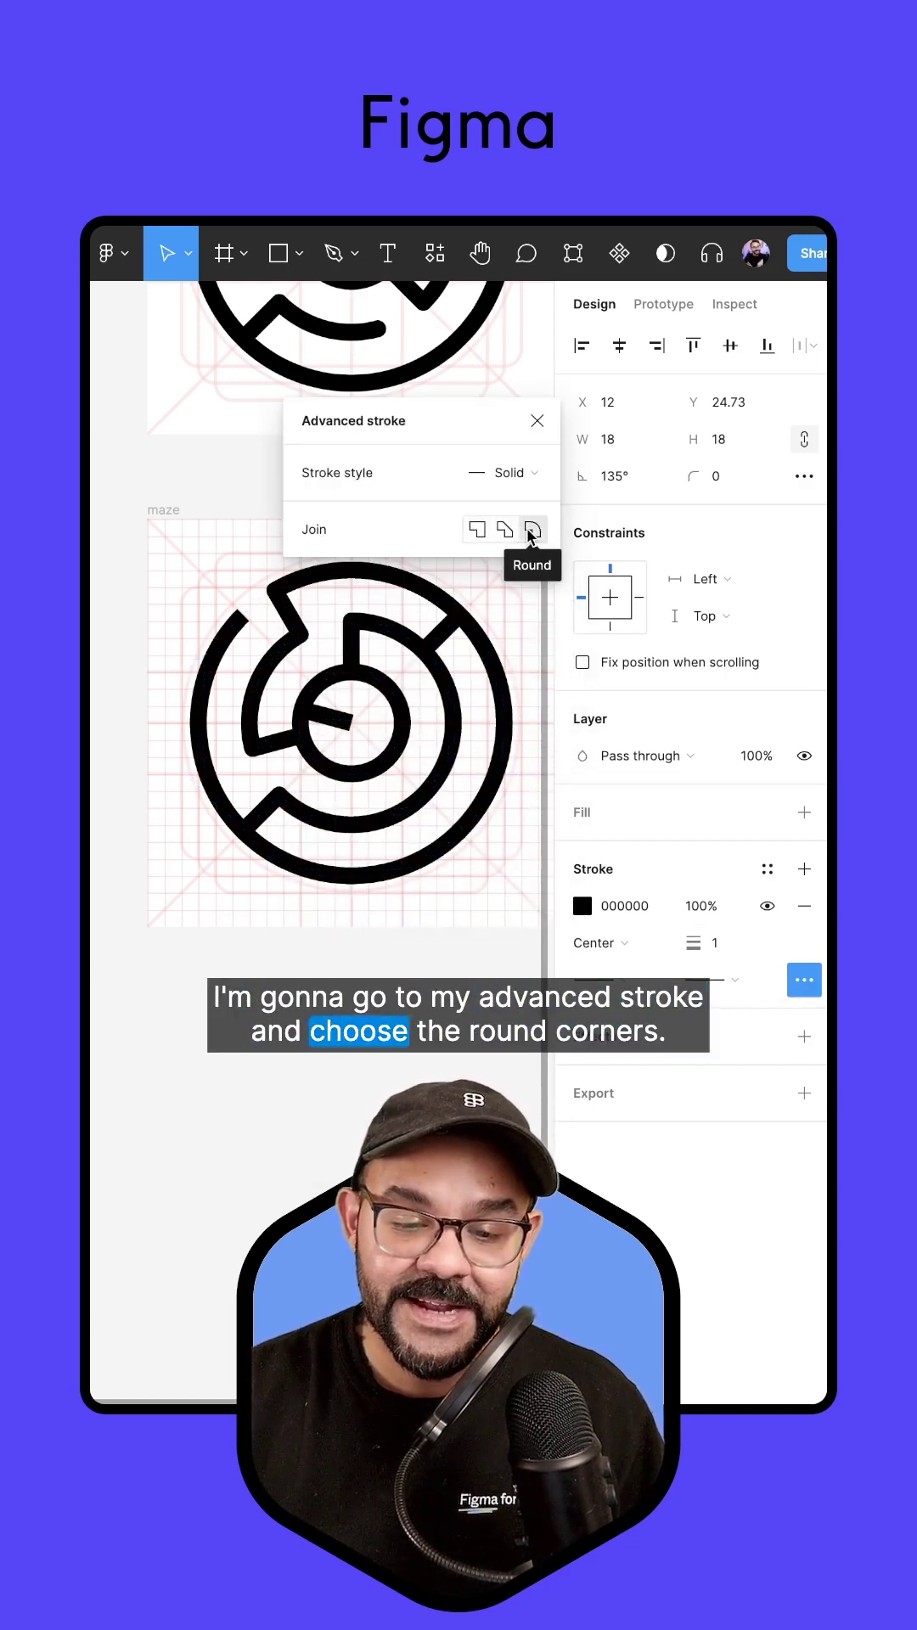
{"action": "left_click", "coordinate": [537, 421]}
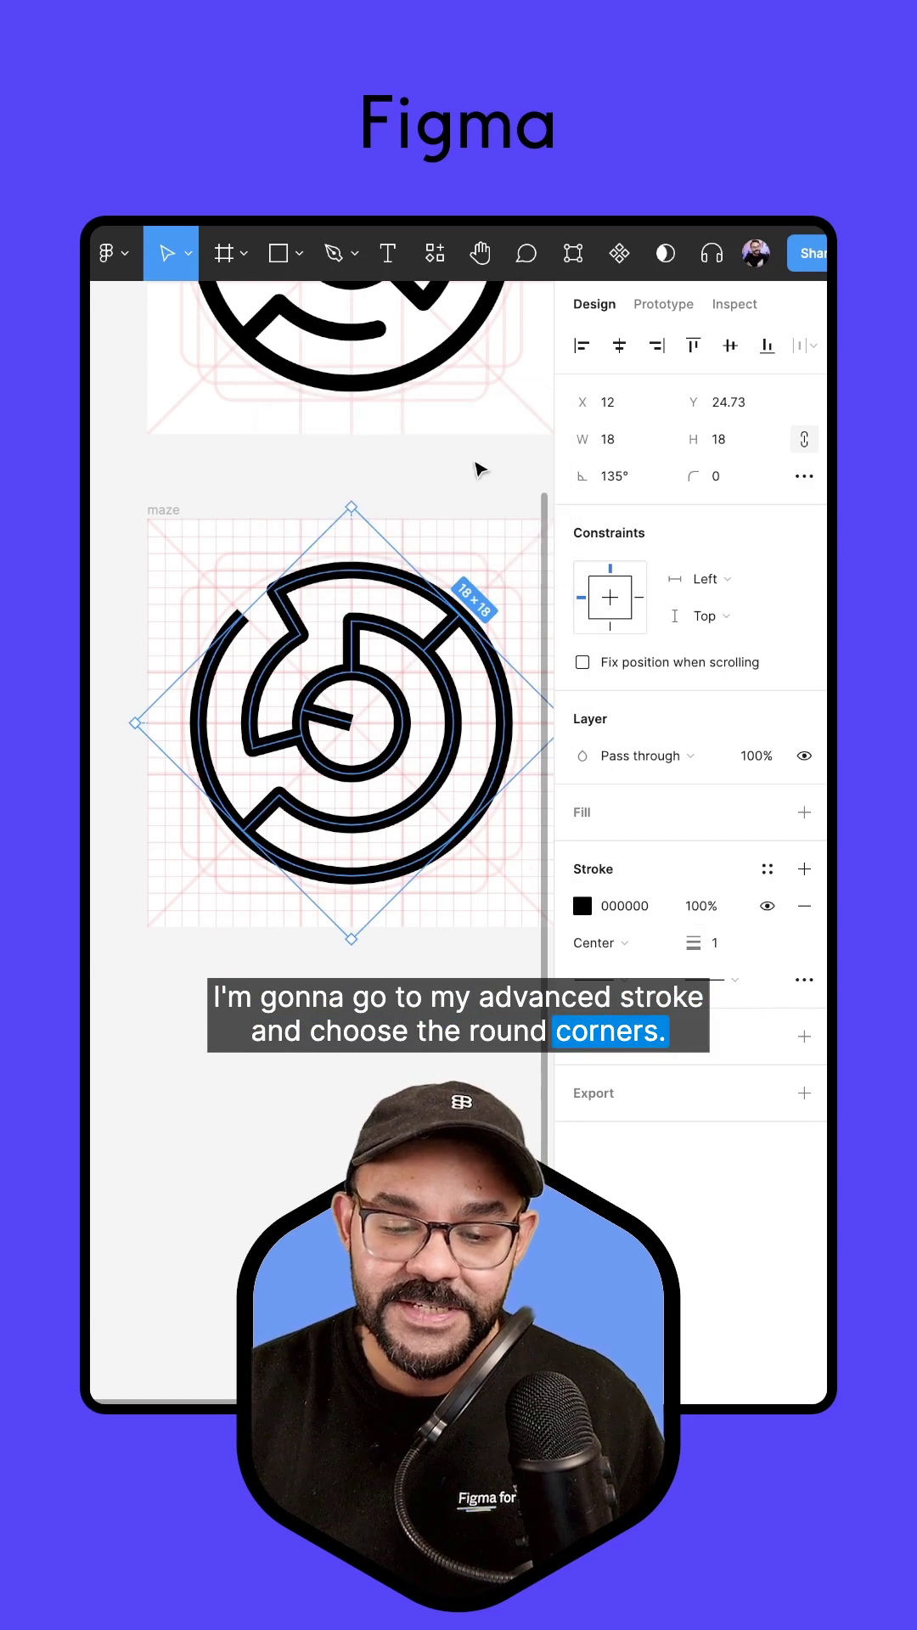
Set both the start and end points of the maze path's stroke to round caps
{"action": "left_click", "coordinate": [599, 976]}
{"action": "left_click", "coordinate": [636, 1166]}
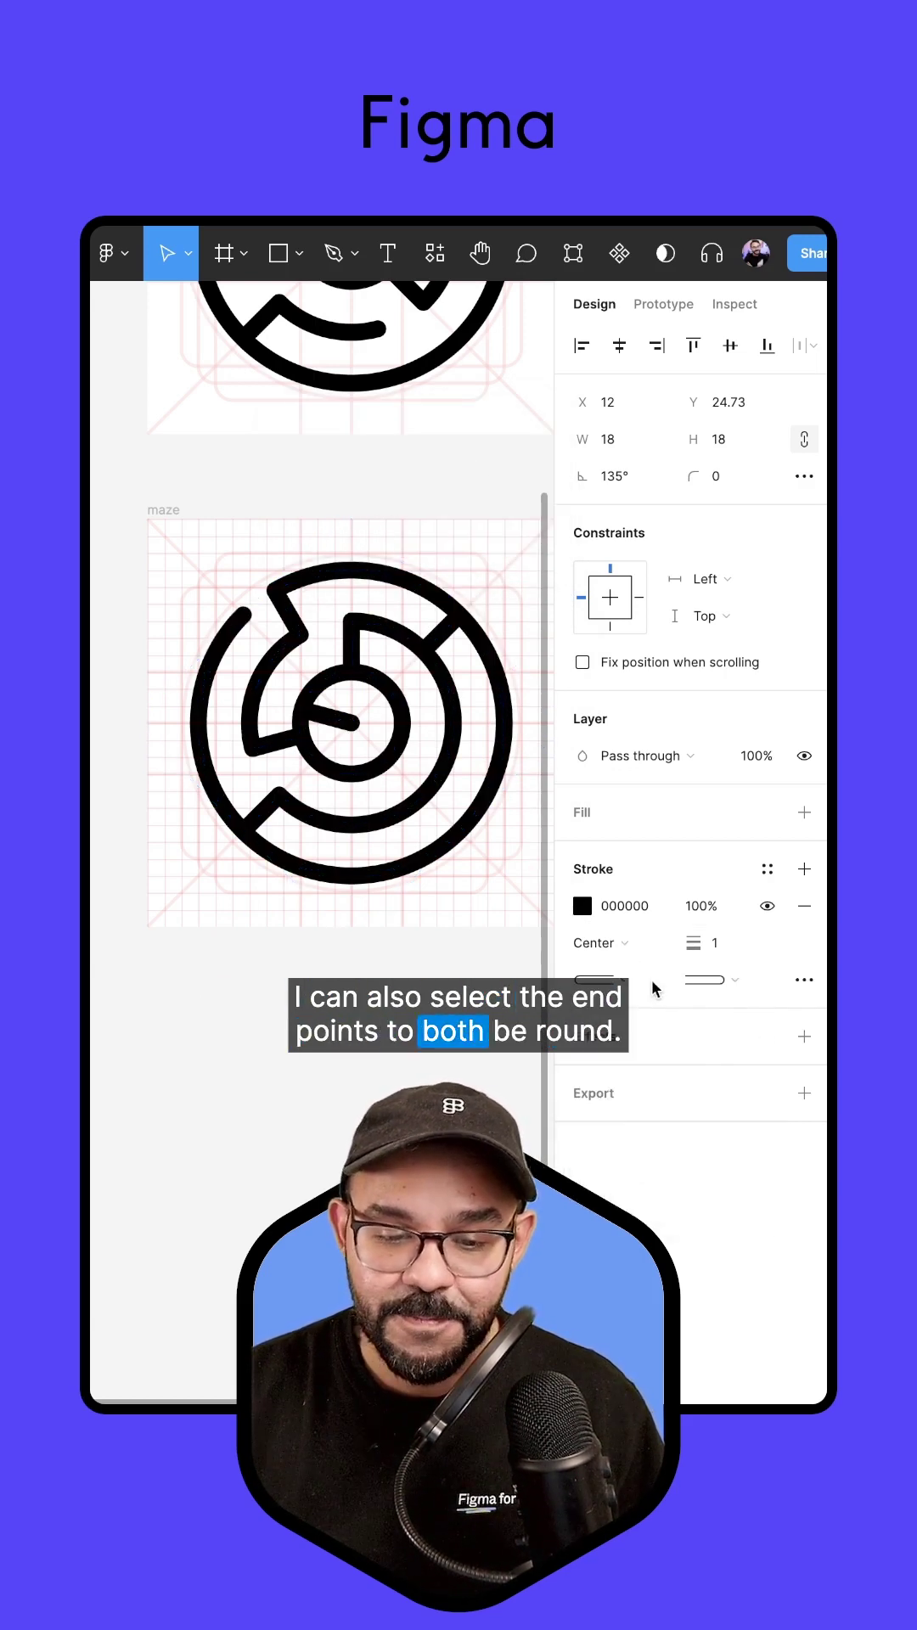
{"action": "left_click", "coordinate": [396, 985]}
Reopen the maze path for vector editing and draw a vertical Pen segment from the bottom of the inner ring to the middle ring
{"action": "scroll", "coordinate": [336, 706], "scroll_direction": "up", "scroll_amount": 1}
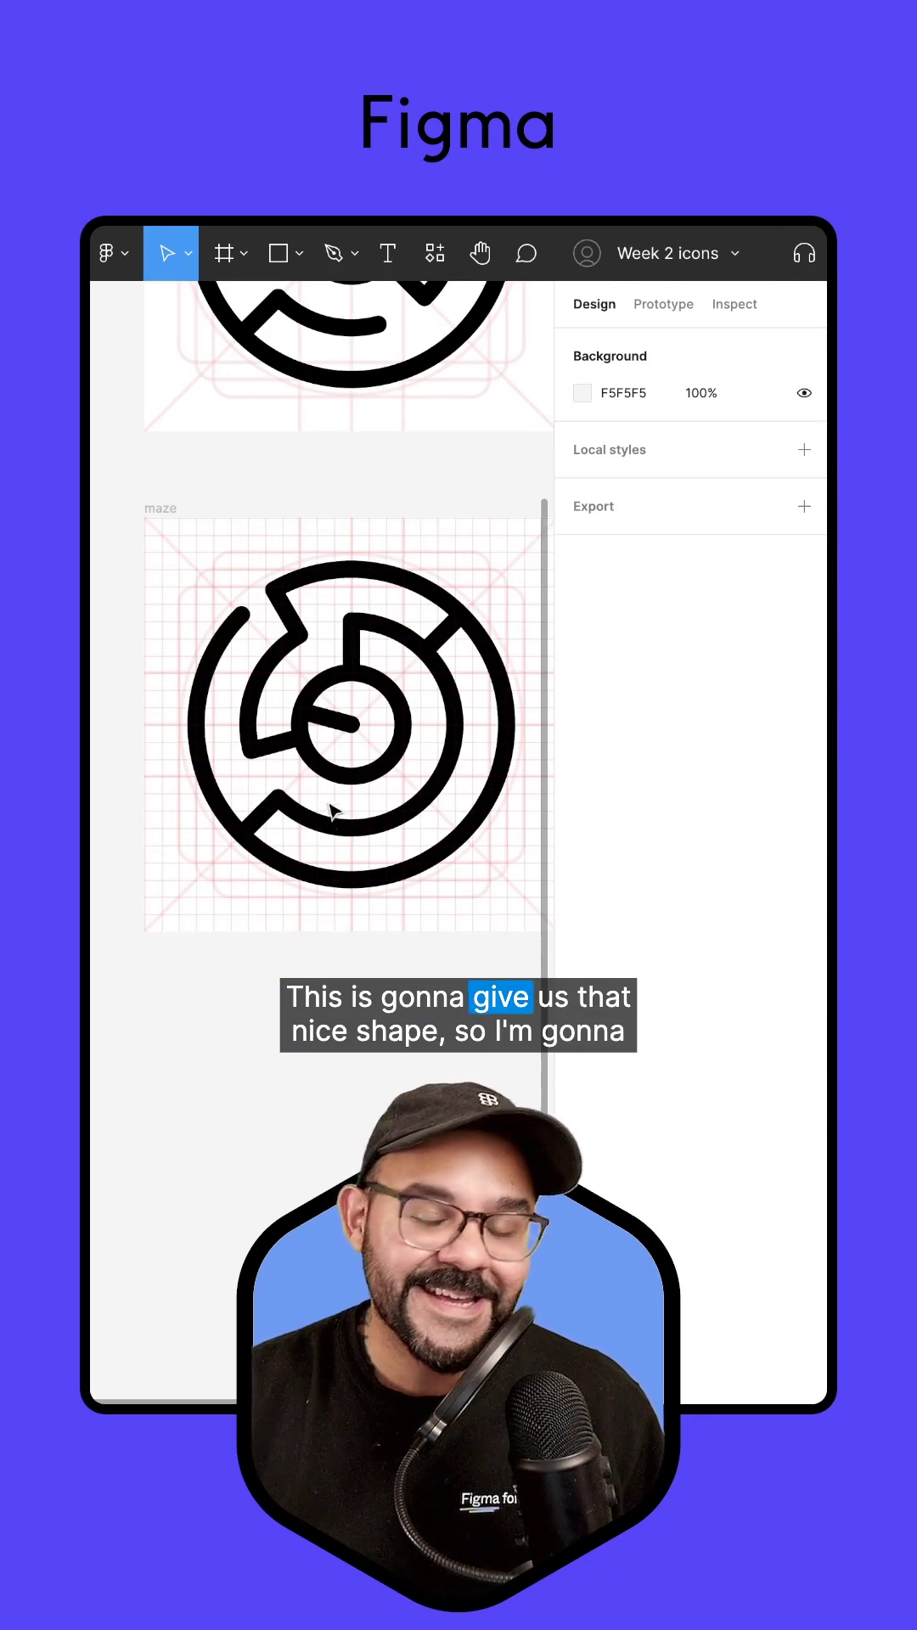
{"action": "scroll", "coordinate": [419, 815], "scroll_direction": "down", "scroll_amount": 2}
{"action": "left_click", "coordinate": [428, 756]}
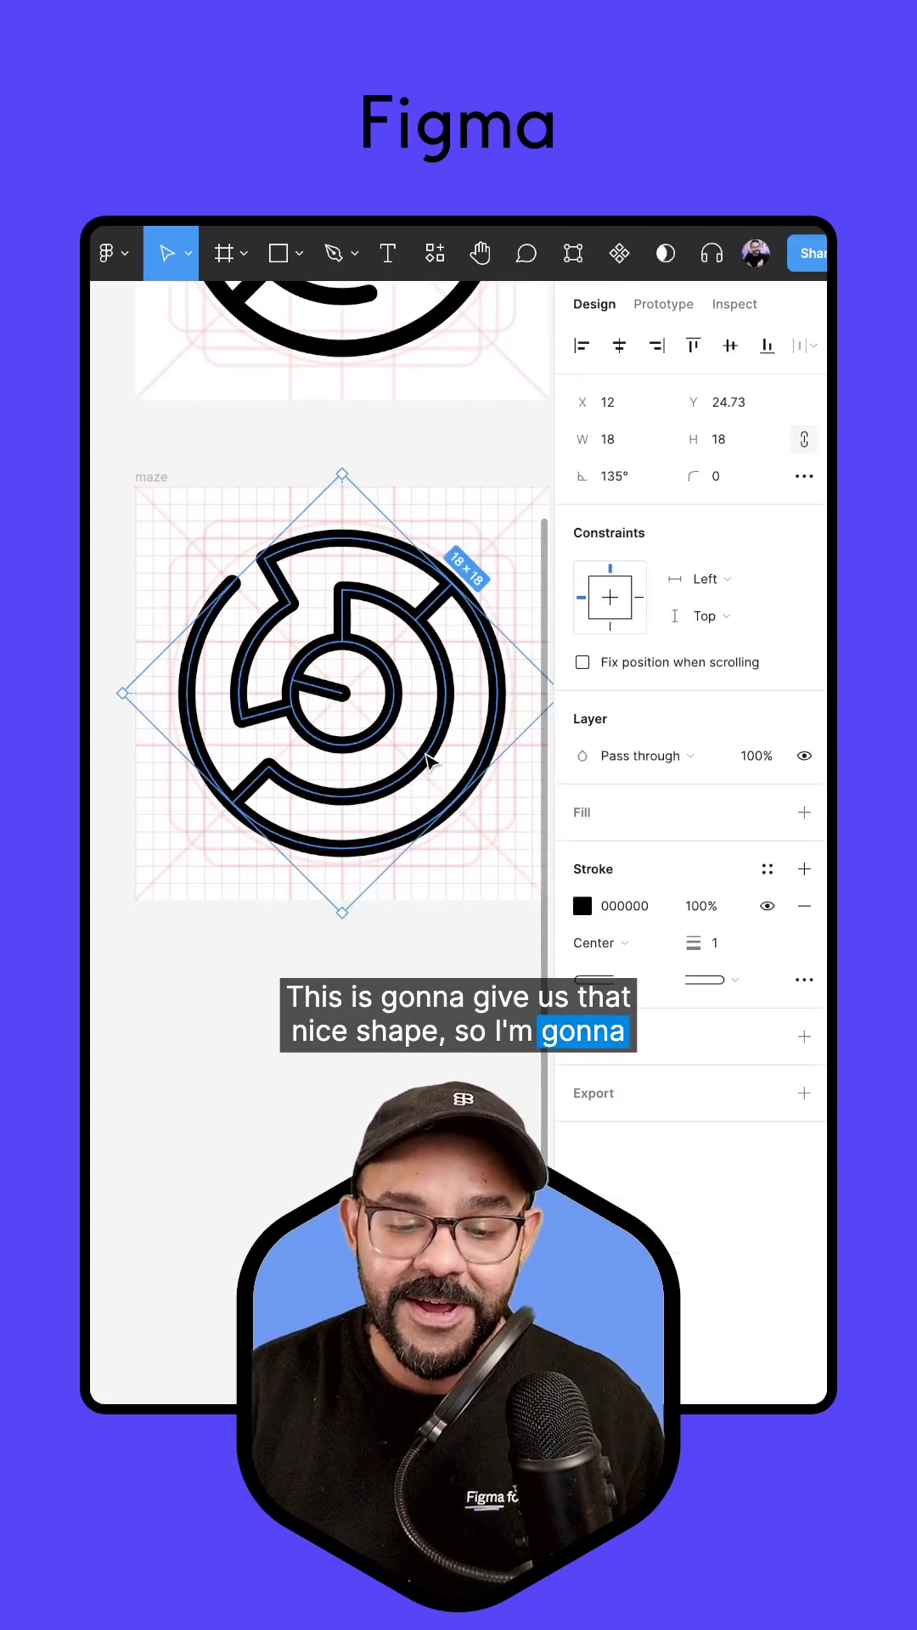
{"action": "double_click", "coordinate": [430, 762]}
{"action": "scroll", "coordinate": [466, 825], "scroll_direction": "up", "scroll_amount": 1}
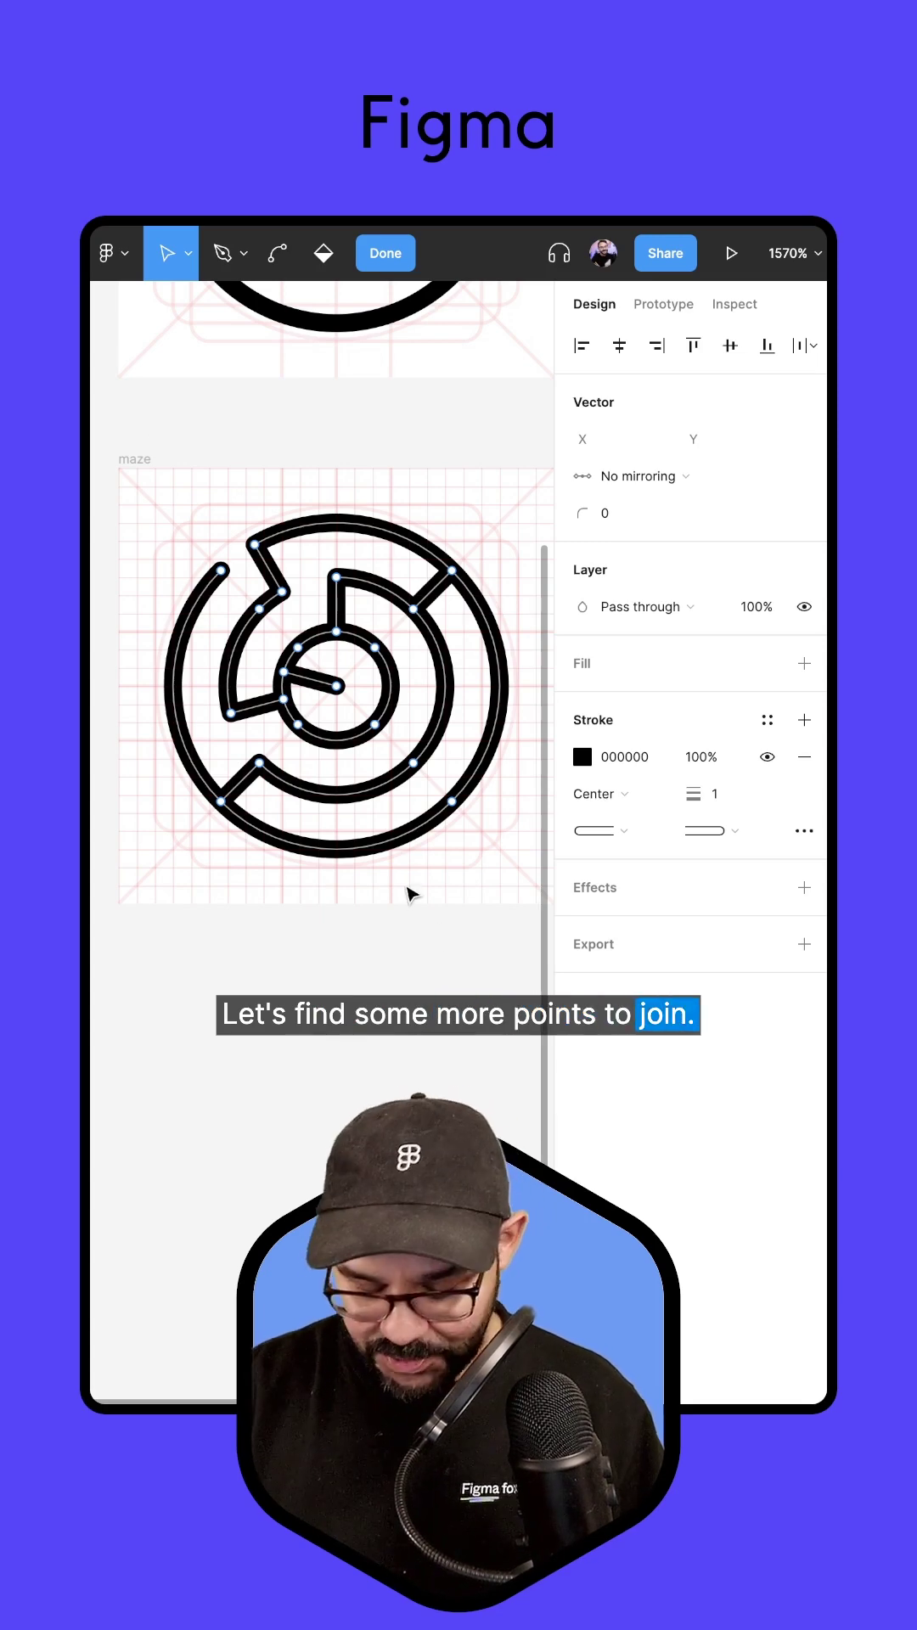
{"action": "key", "text": "p"}
{"action": "scroll", "coordinate": [354, 828], "scroll_direction": "up", "scroll_amount": 5}
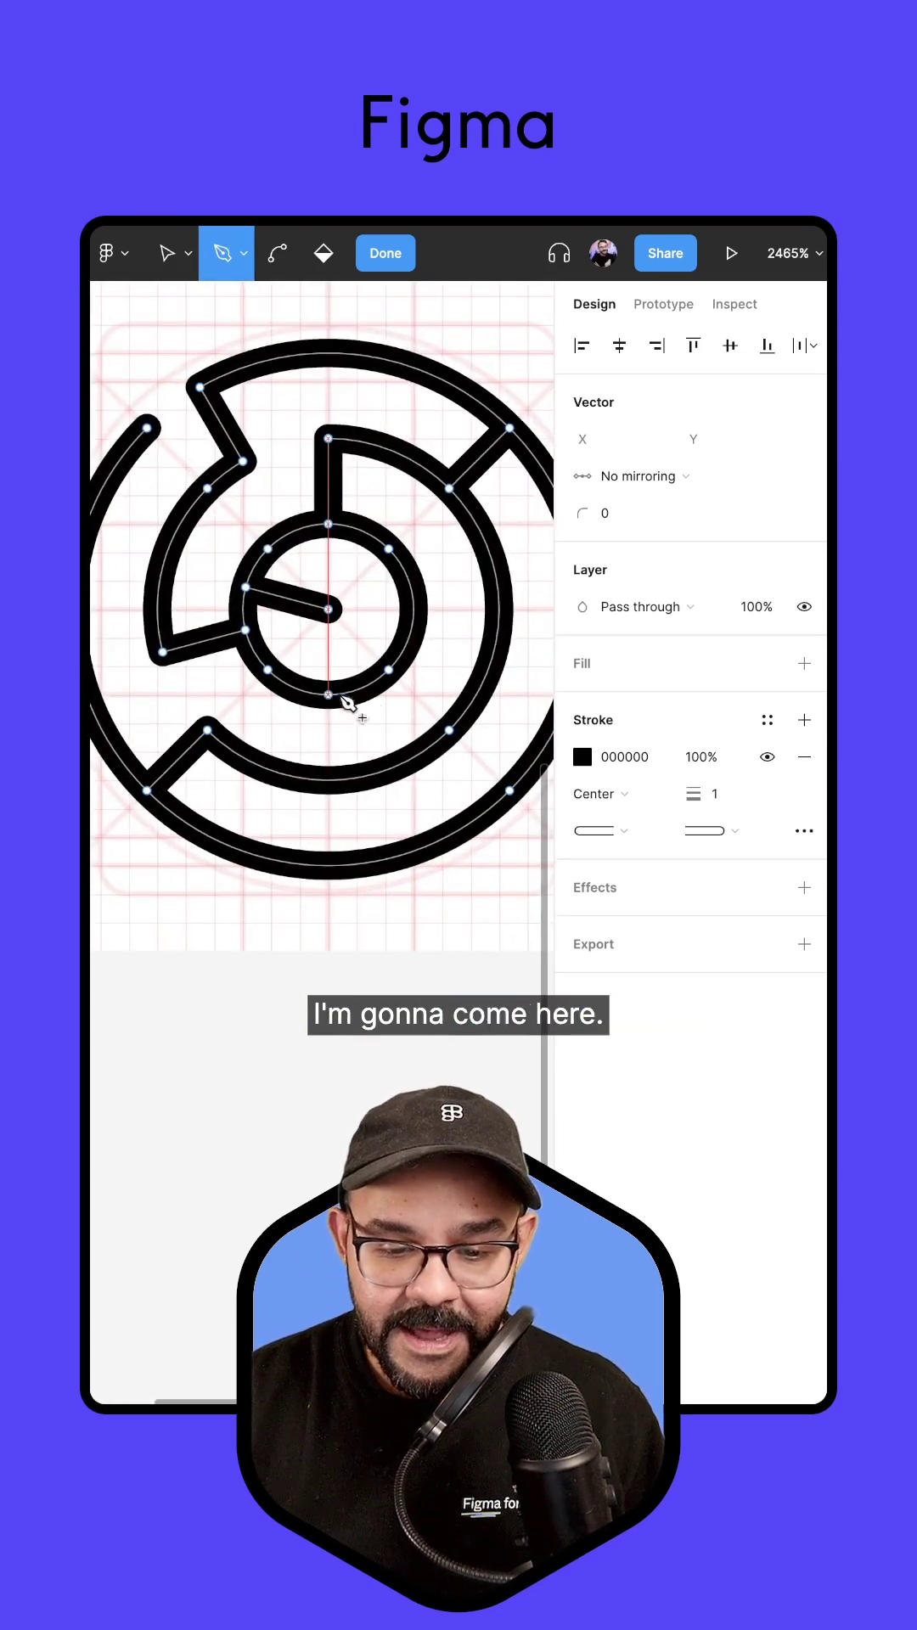
{"action": "left_click", "coordinate": [329, 696]}
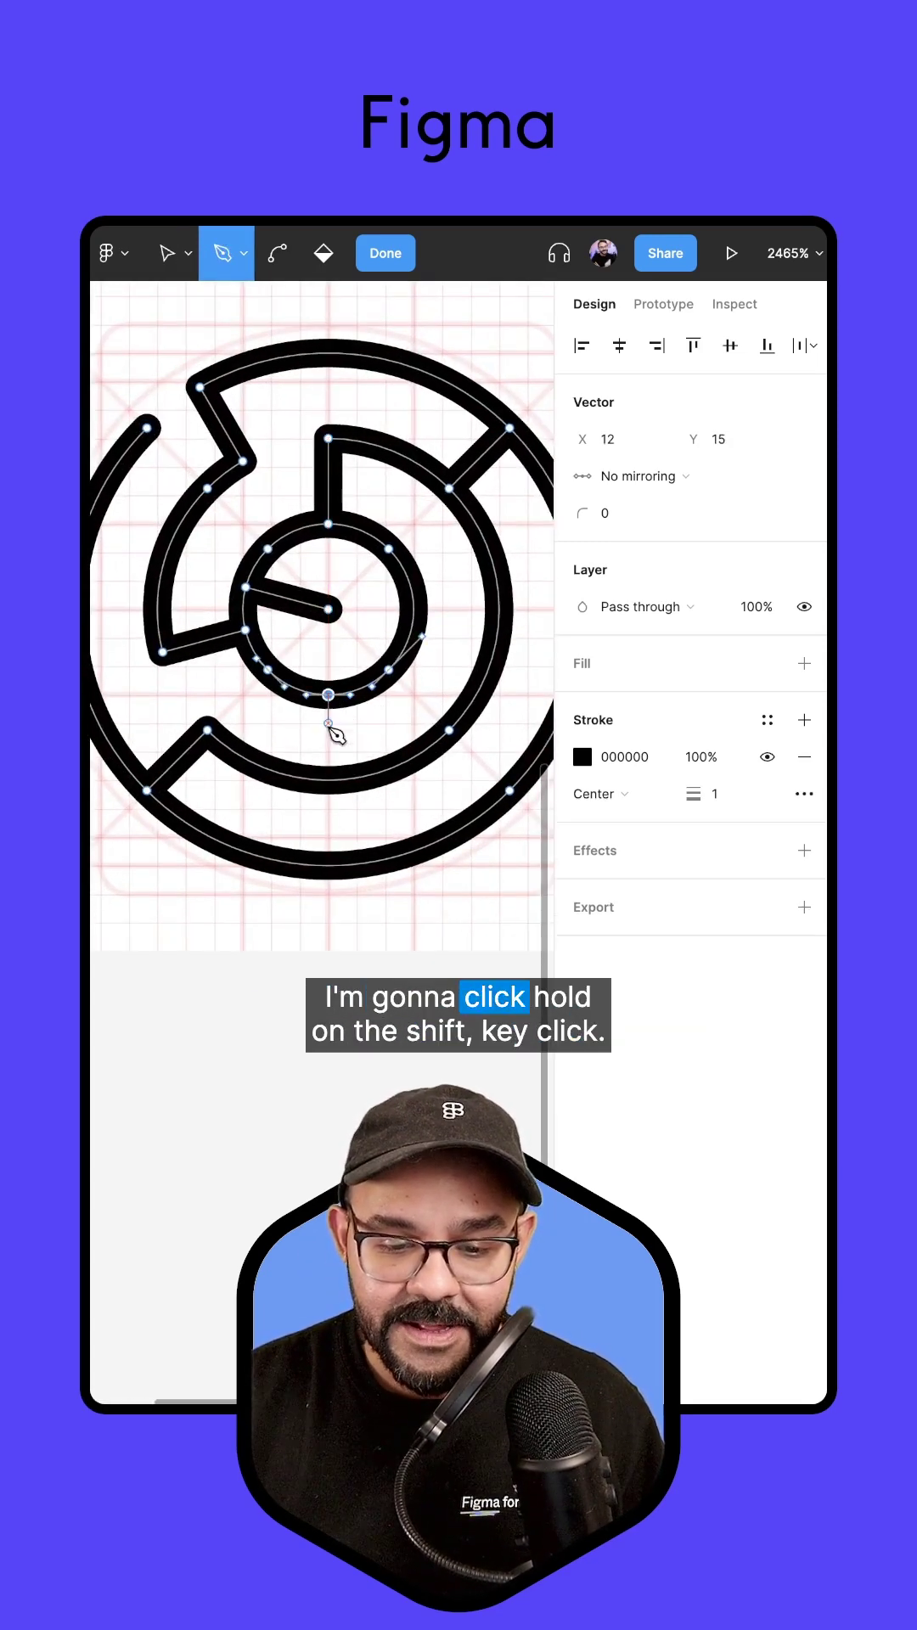
{"action": "left_click", "coordinate": [329, 779], "text": "shift"}
{"action": "key", "text": "Escape"}
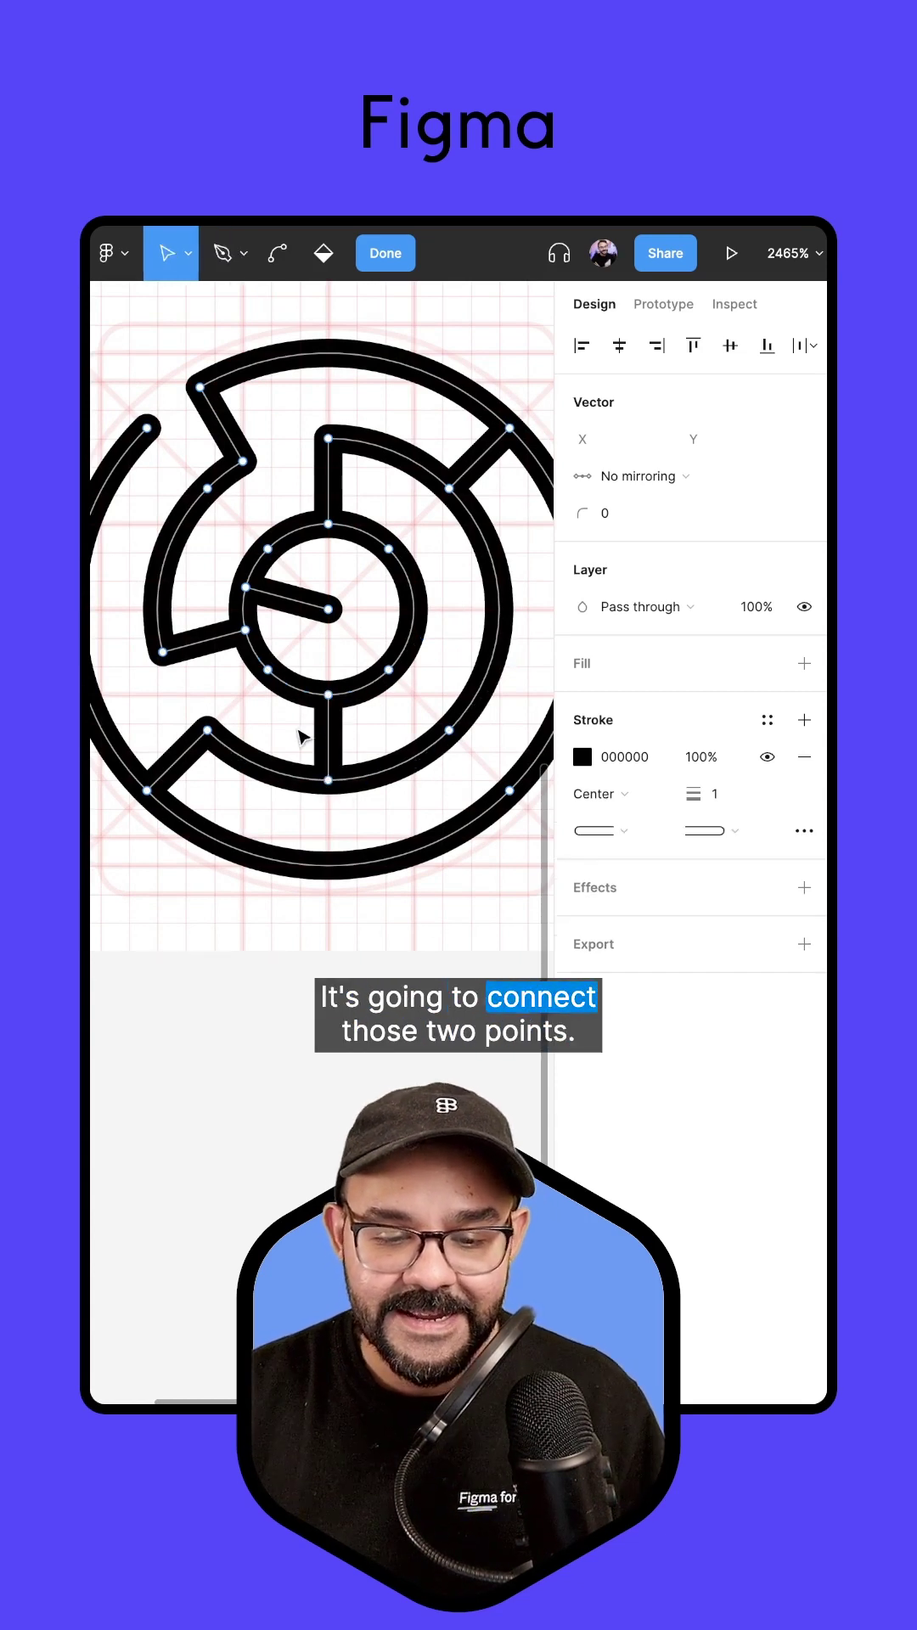
Delete the inner-ring arc just left of the lower vertical segment and leave vector editing
{"action": "left_click_drag", "start_coordinate": [284, 724], "coordinate": [333, 721]}
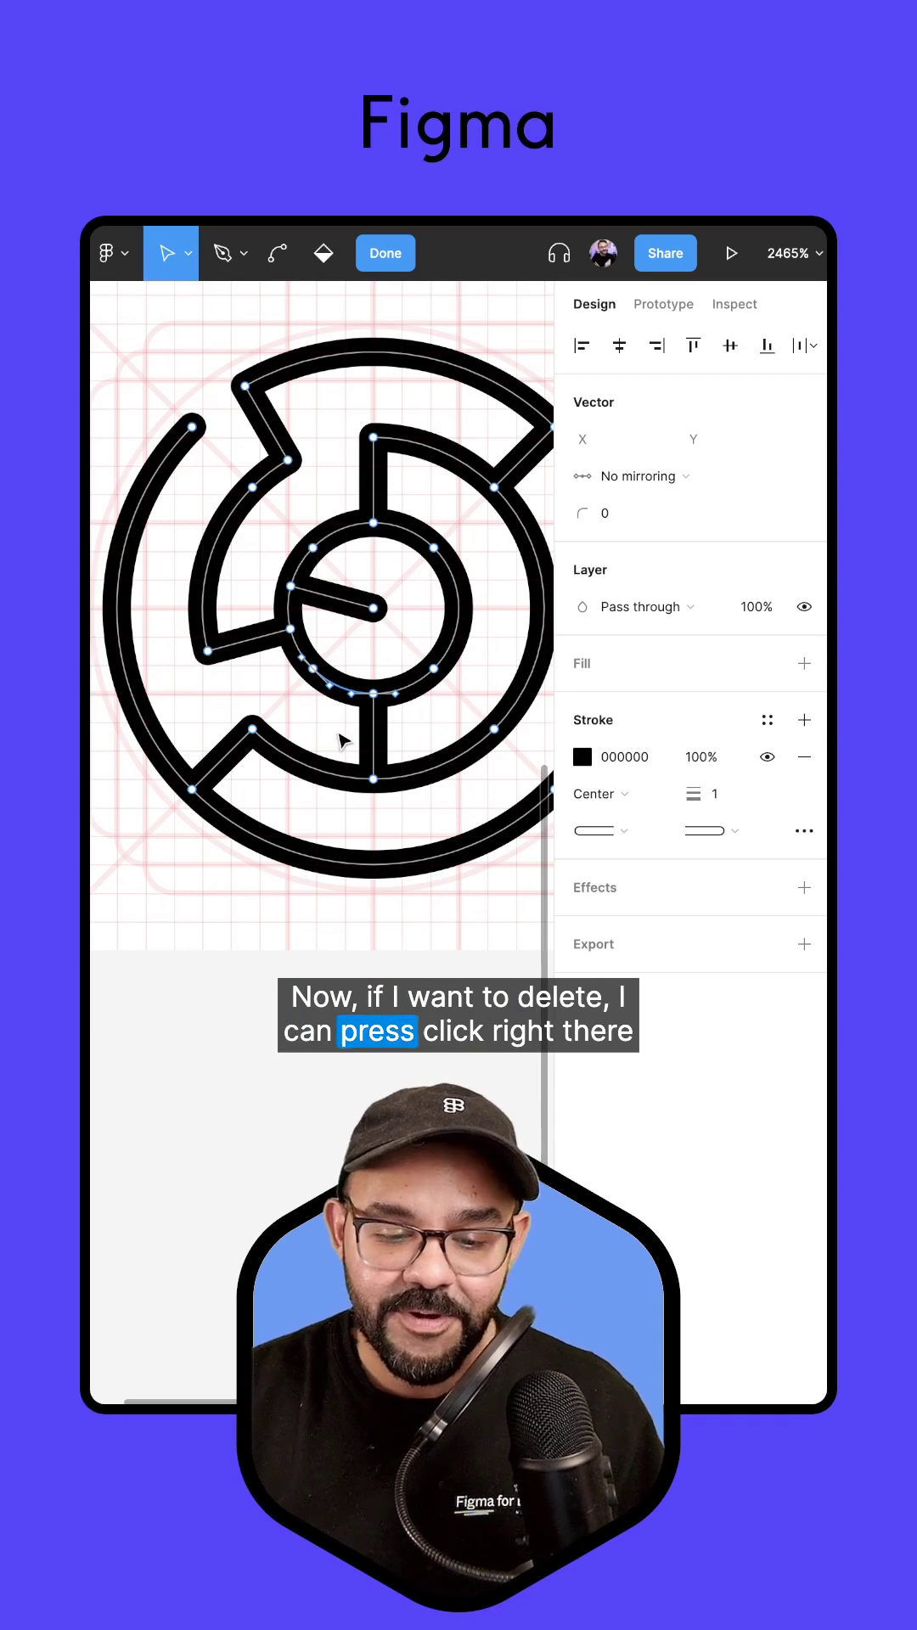
{"action": "key", "text": "Delete"}
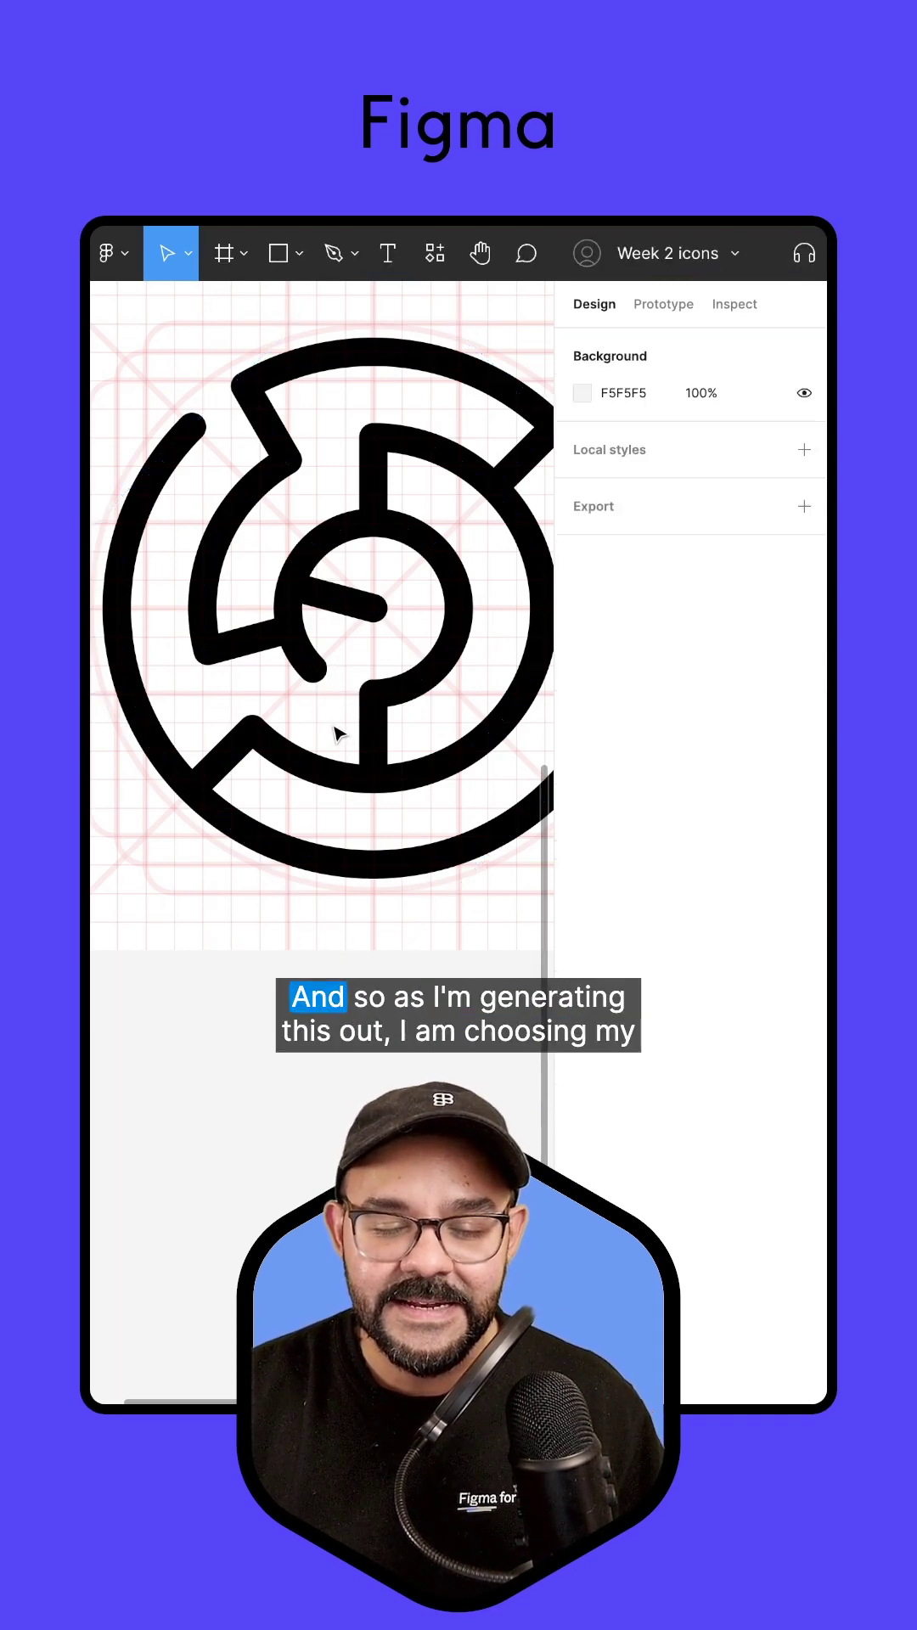
{"action": "scroll", "coordinate": [339, 735], "scroll_direction": "down", "scroll_amount": 3}
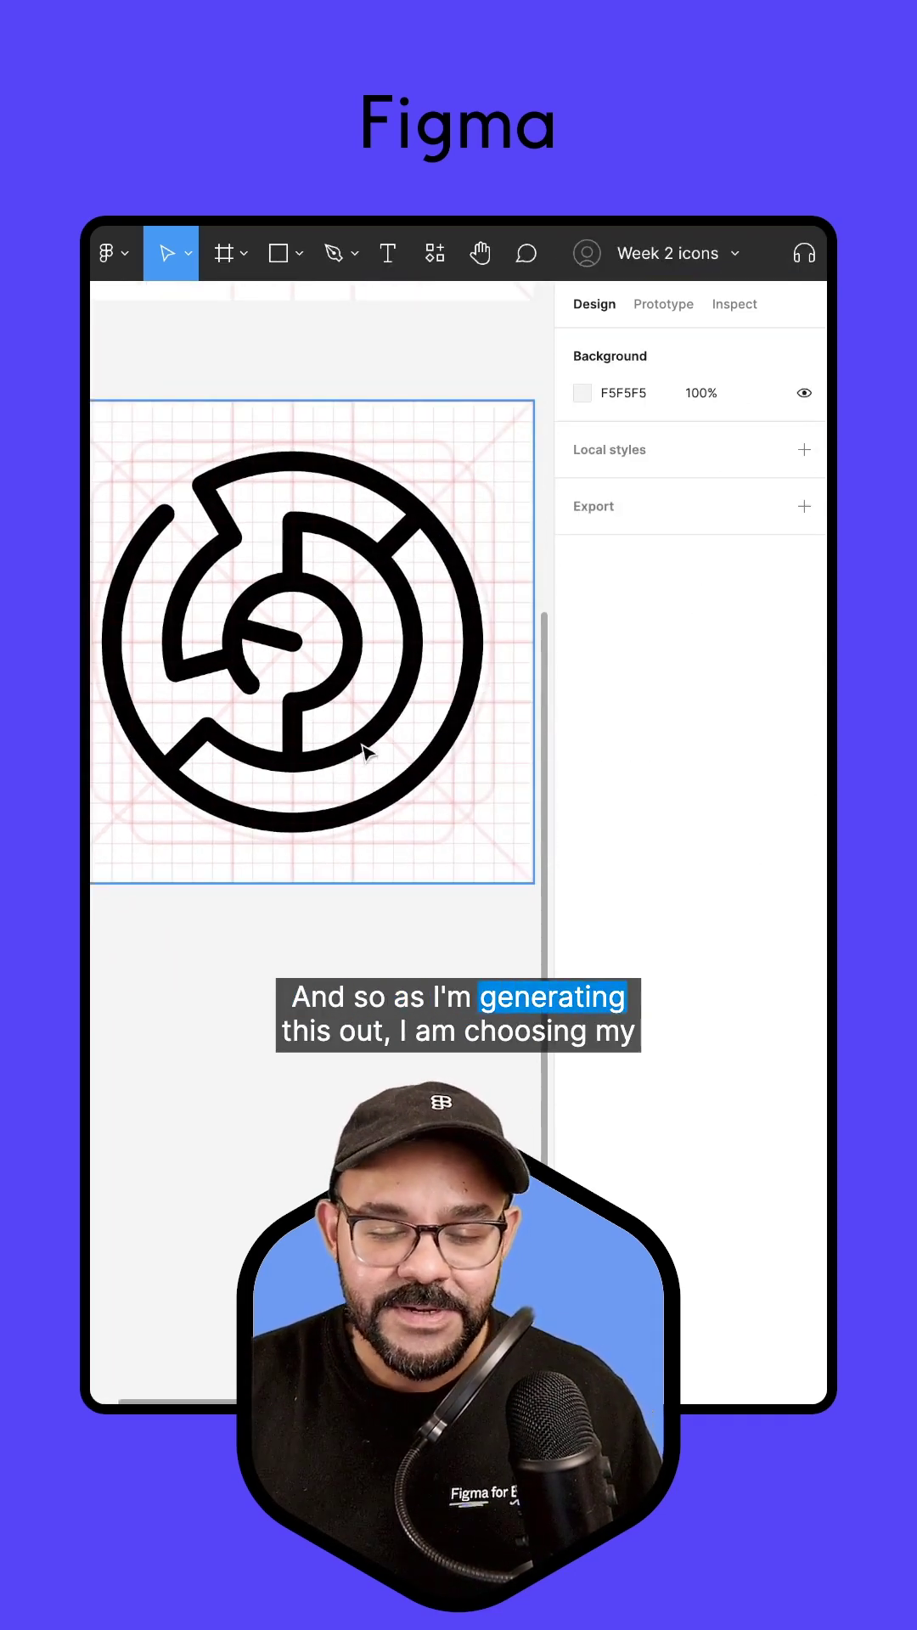
Select the whole maze path and rotate it to -180°
{"action": "left_click", "coordinate": [385, 738]}
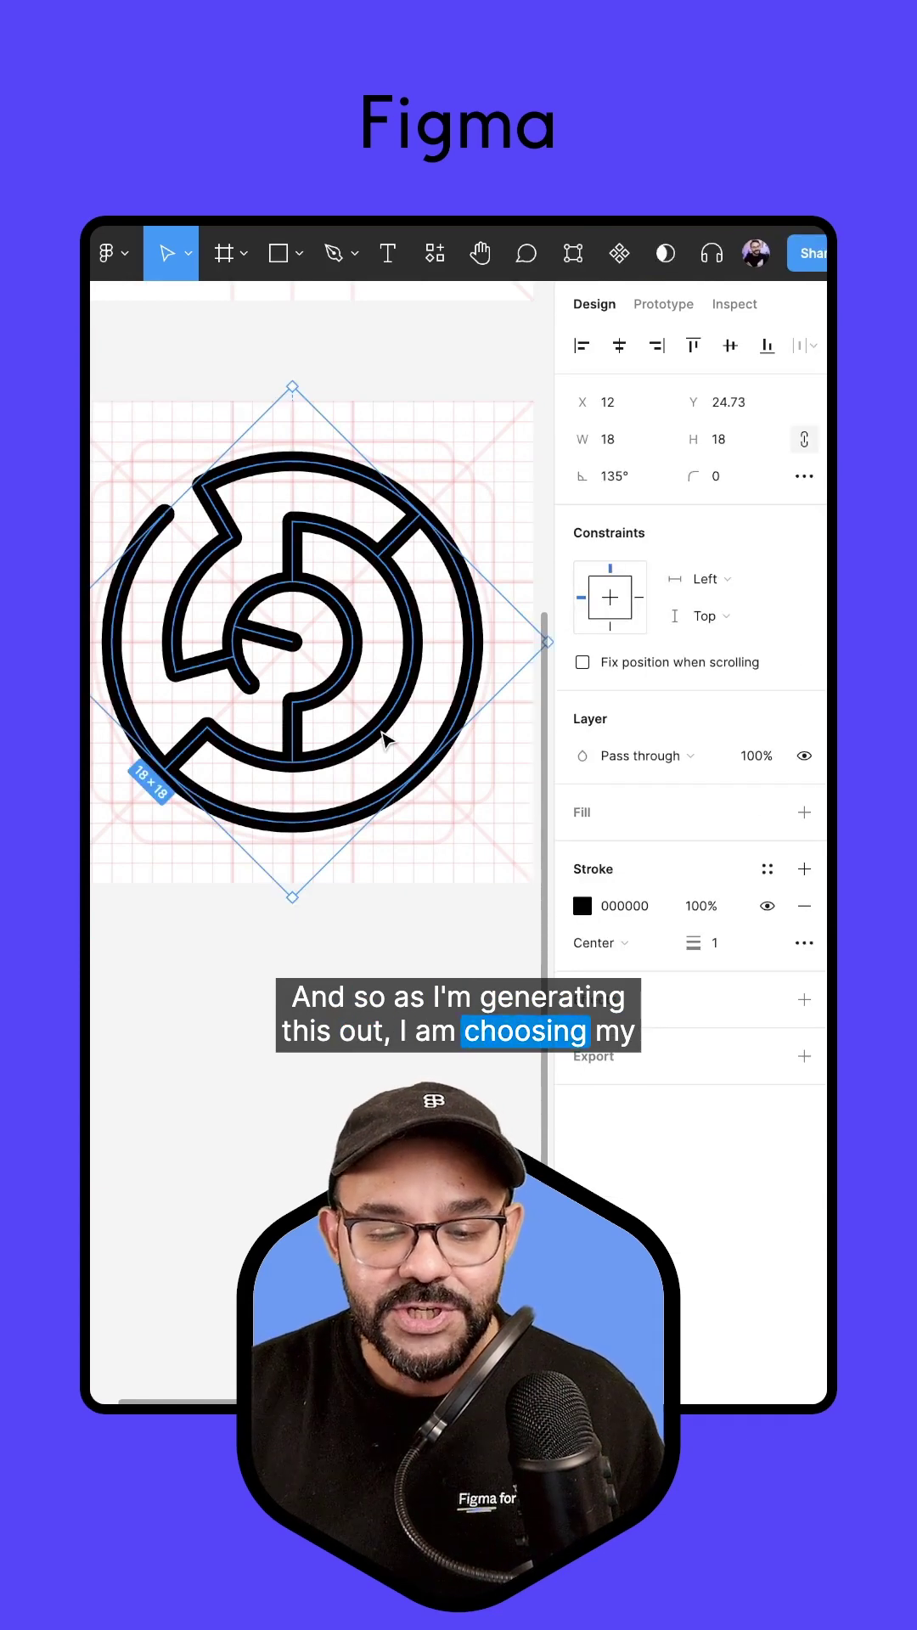
{"action": "left_click_drag", "start_coordinate": [290, 913], "coordinate": [436, 829]}
{"action": "scroll", "coordinate": [396, 761], "scroll_direction": "up", "scroll_amount": 3}
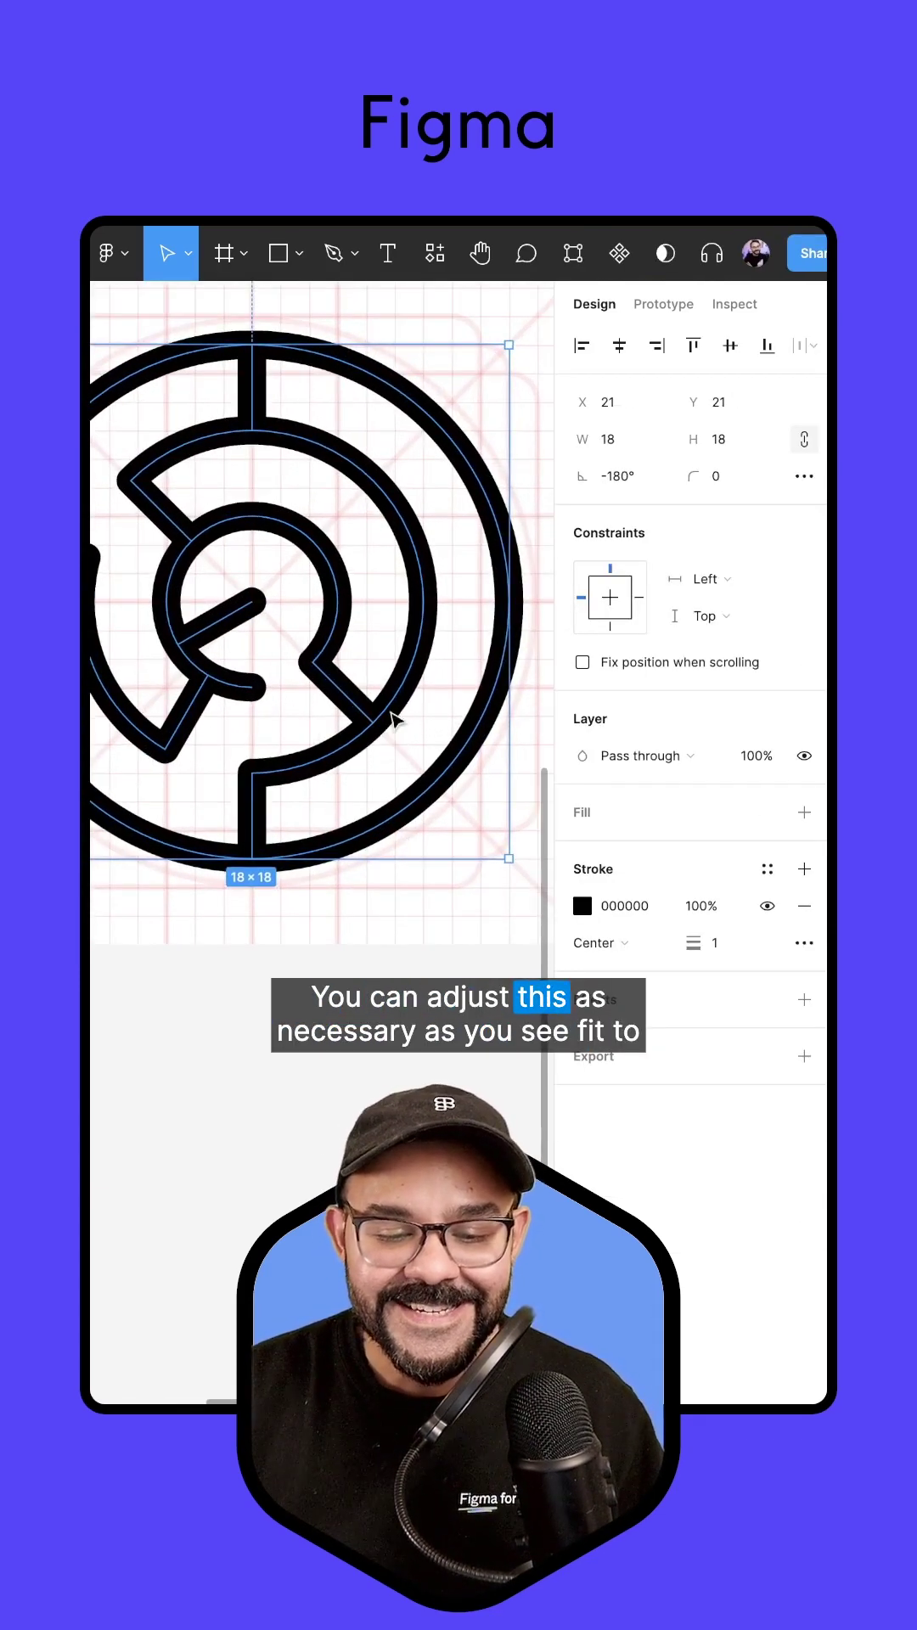
Edit the rotated path to add a horizontal Pen segment from the rightmost point of the middle ring to the outer ring
{"action": "double_click", "coordinate": [404, 696]}
{"action": "key", "text": "p"}
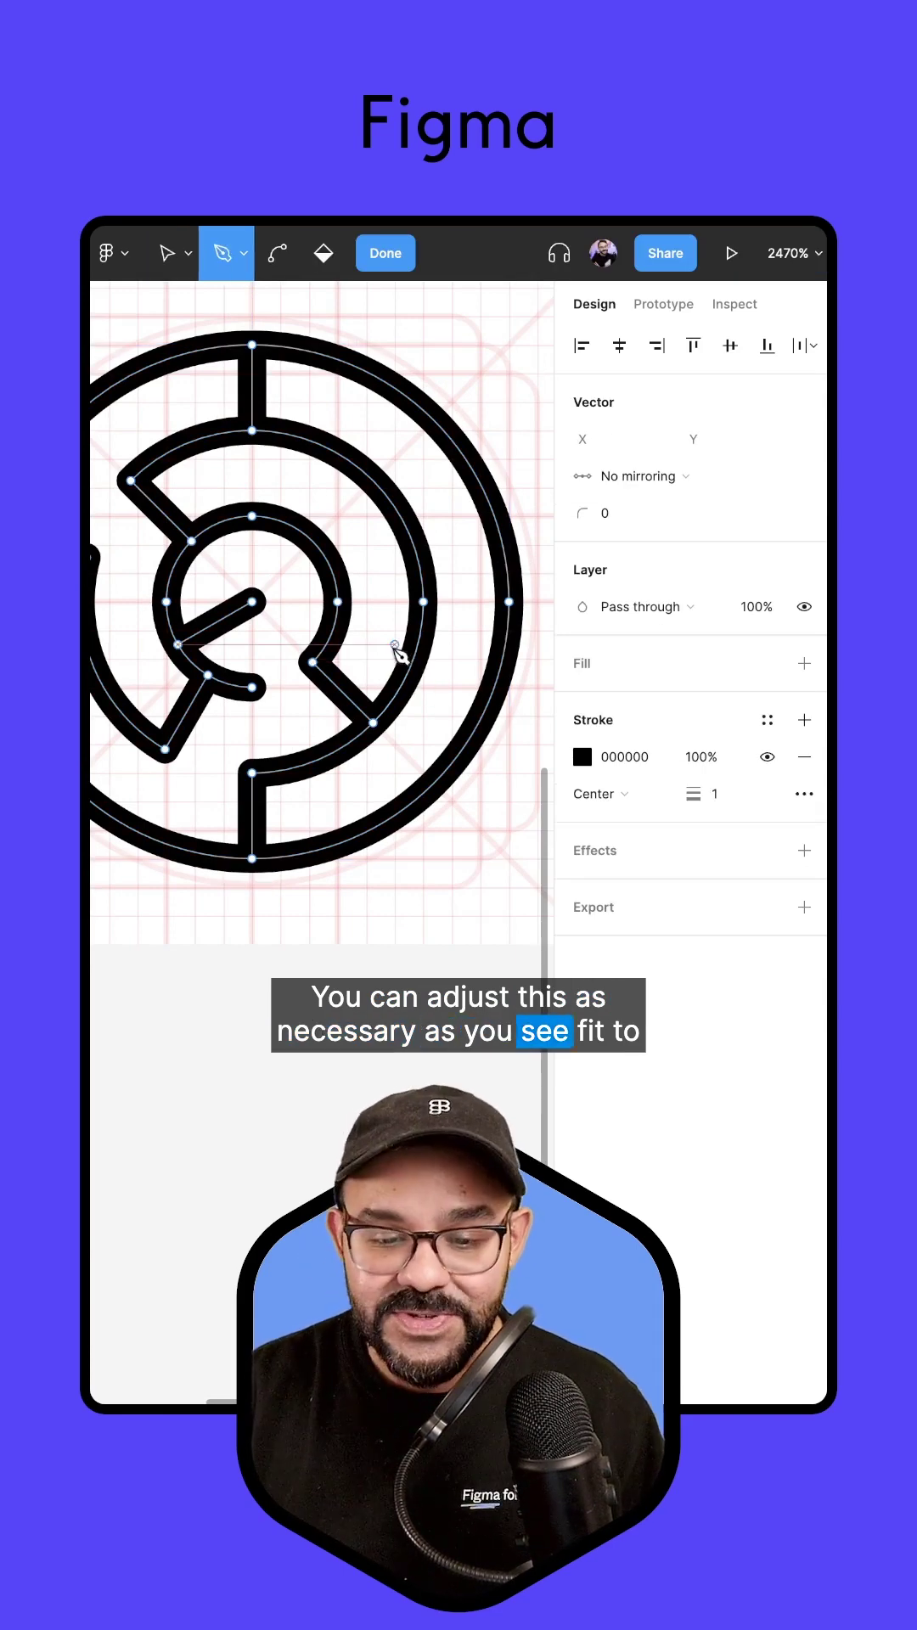
{"action": "left_click", "coordinate": [422, 603]}
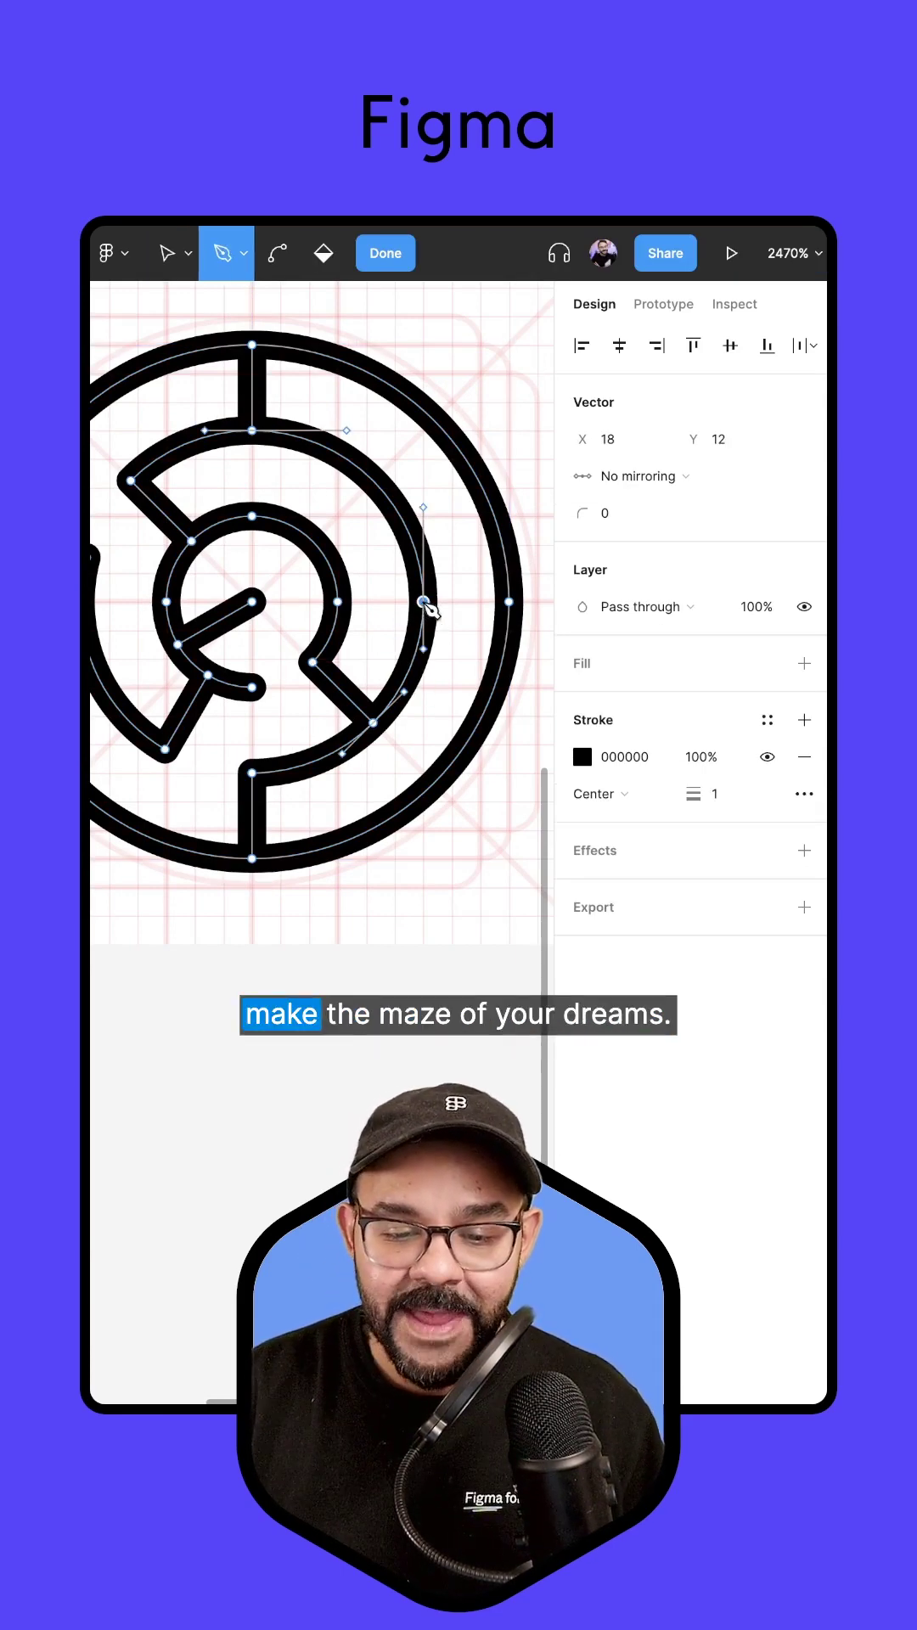
{"action": "left_click", "coordinate": [510, 601]}
{"action": "key", "text": "v"}
{"action": "scroll", "coordinate": [459, 730], "scroll_direction": "down", "scroll_amount": 3}
{"action": "left_click_drag", "start_coordinate": [458, 684], "coordinate": [434, 718]}
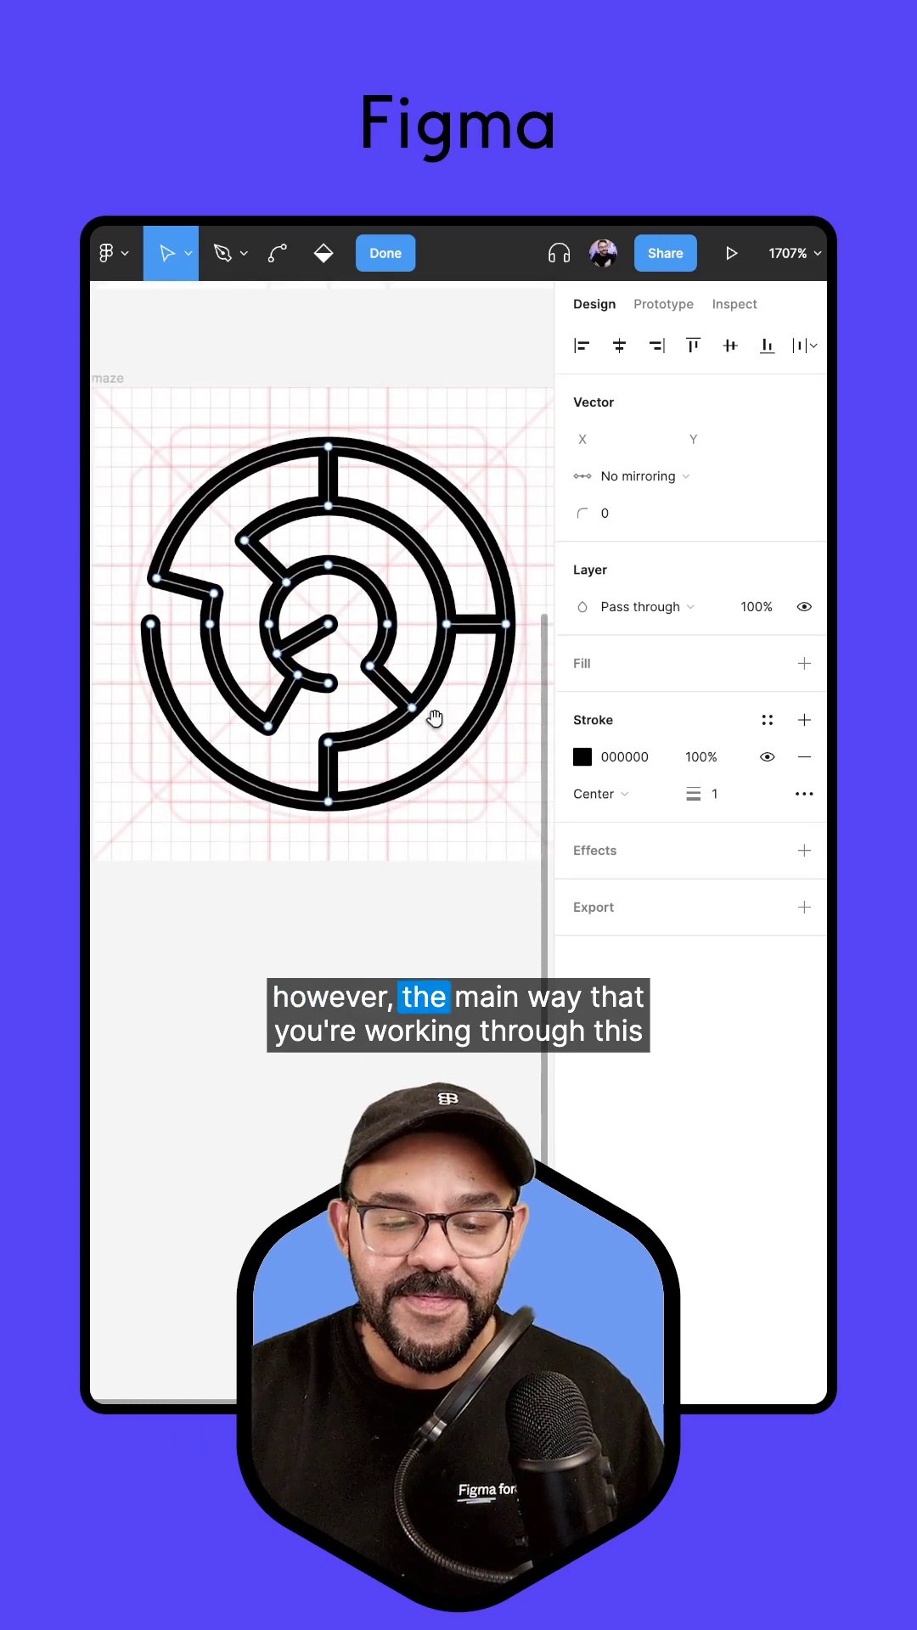
{"action": "double_click", "coordinate": [307, 949]}
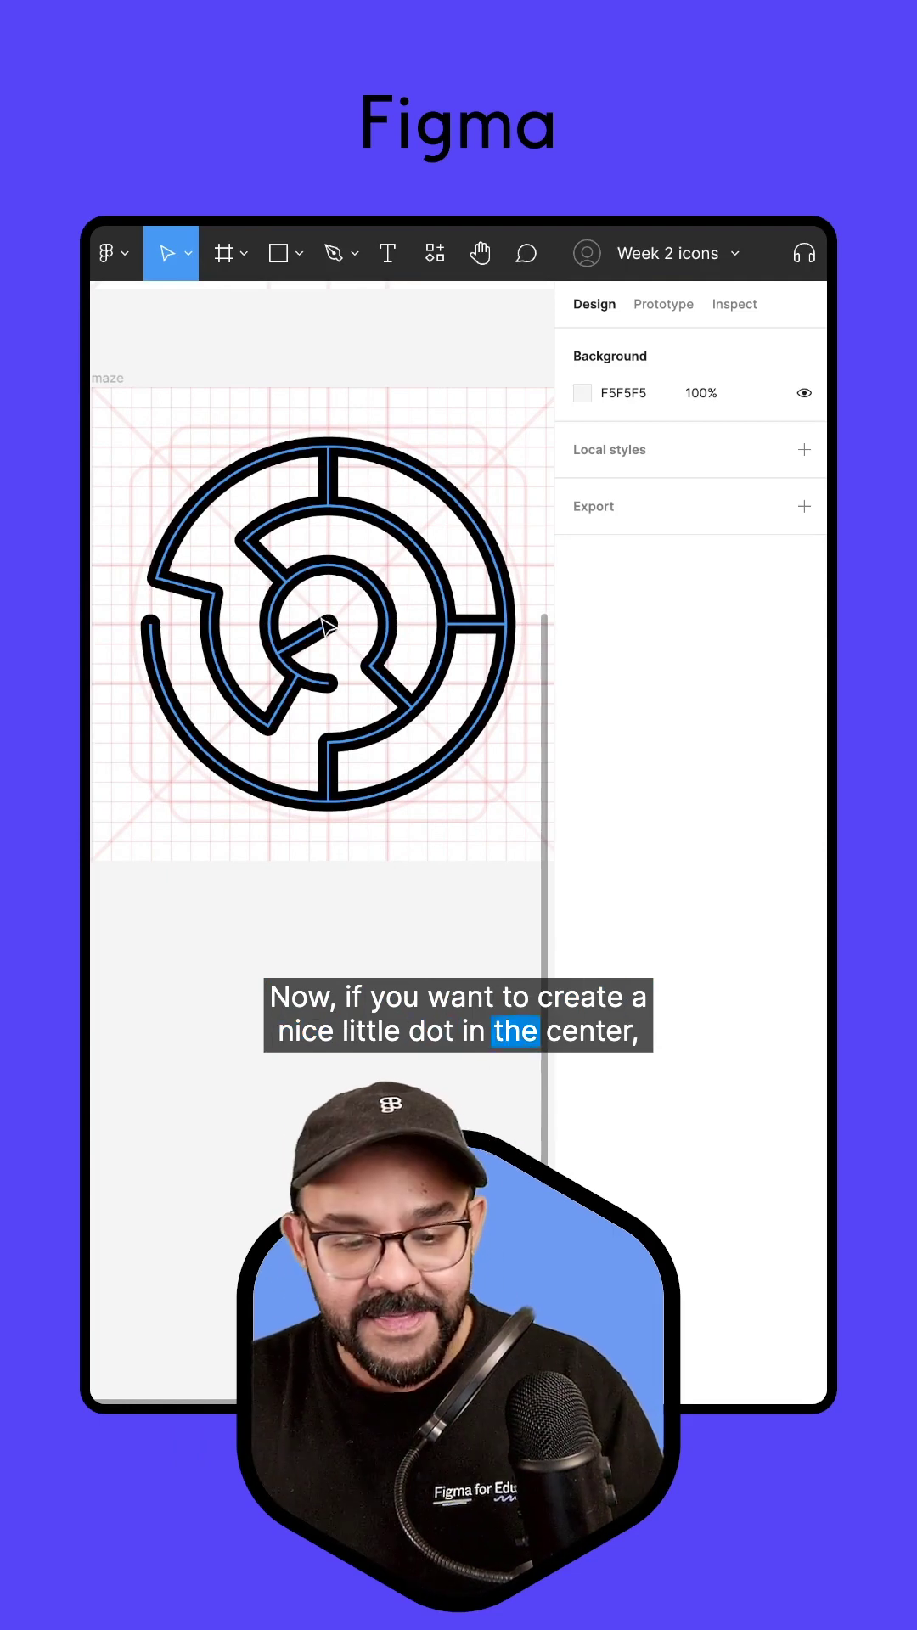
Draw a 2 × 2 circle at the centre of the maze and fill it with black using the colour picker
{"action": "key", "text": "o"}
{"action": "left_click_drag", "start_coordinate": [325, 625], "coordinate": [355, 654]}
{"action": "key", "text": "i"}
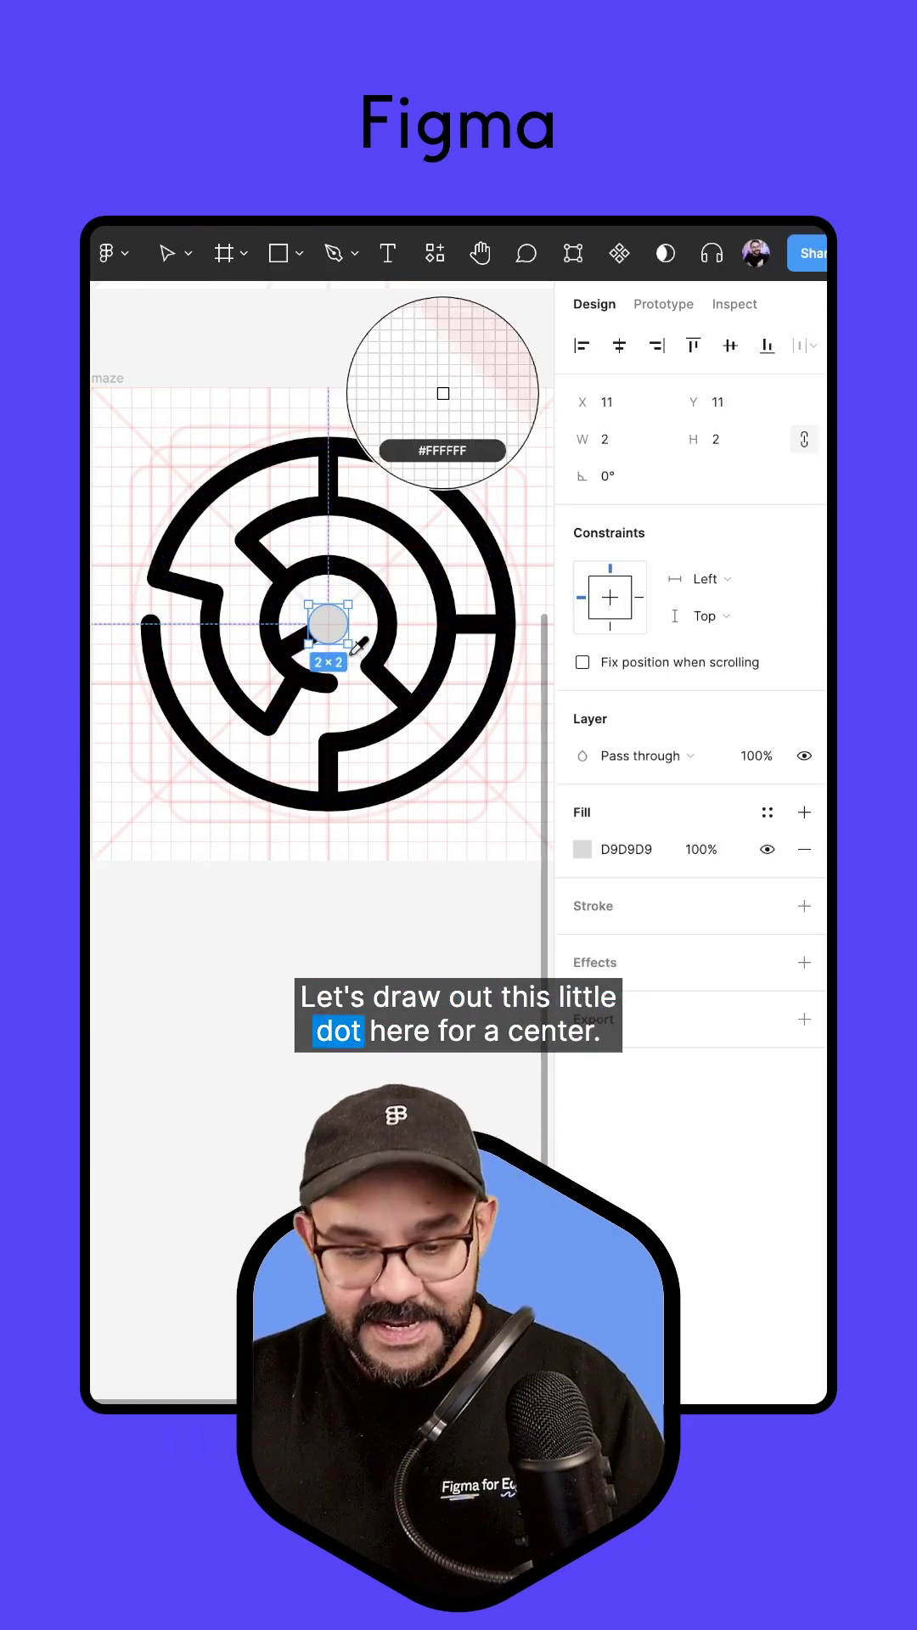
{"action": "left_click", "coordinate": [443, 393]}
{"action": "left_click", "coordinate": [334, 946]}
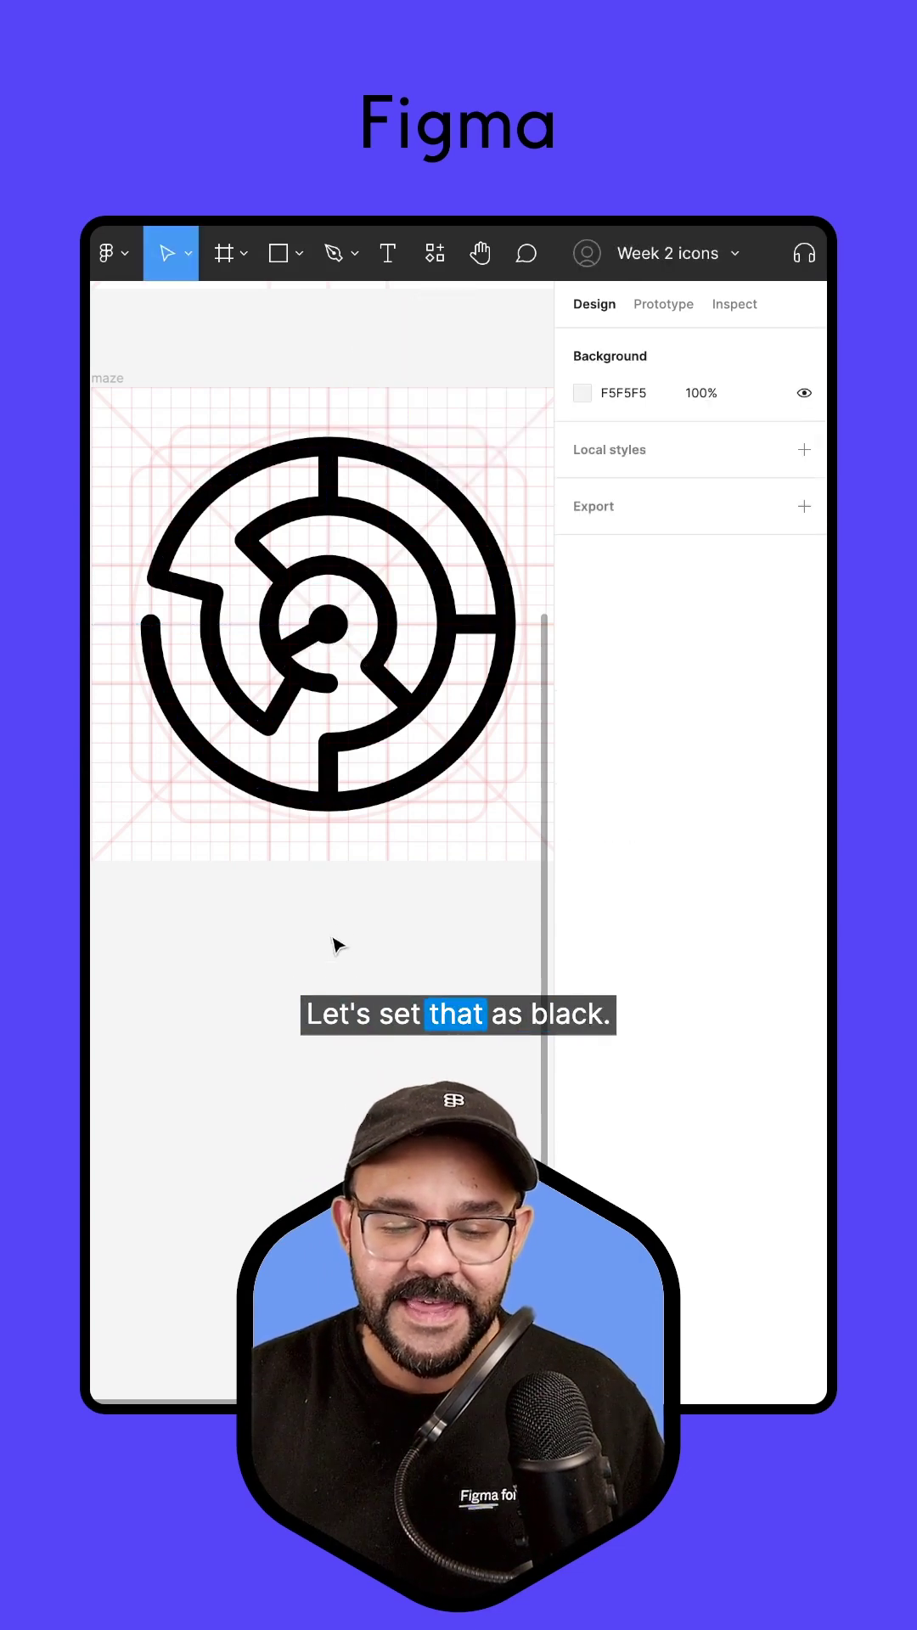
{"action": "scroll", "coordinate": [356, 950], "scroll_direction": "up", "scroll_amount": 3}
{"action": "scroll", "coordinate": [358, 939], "scroll_direction": "down", "scroll_amount": 2}
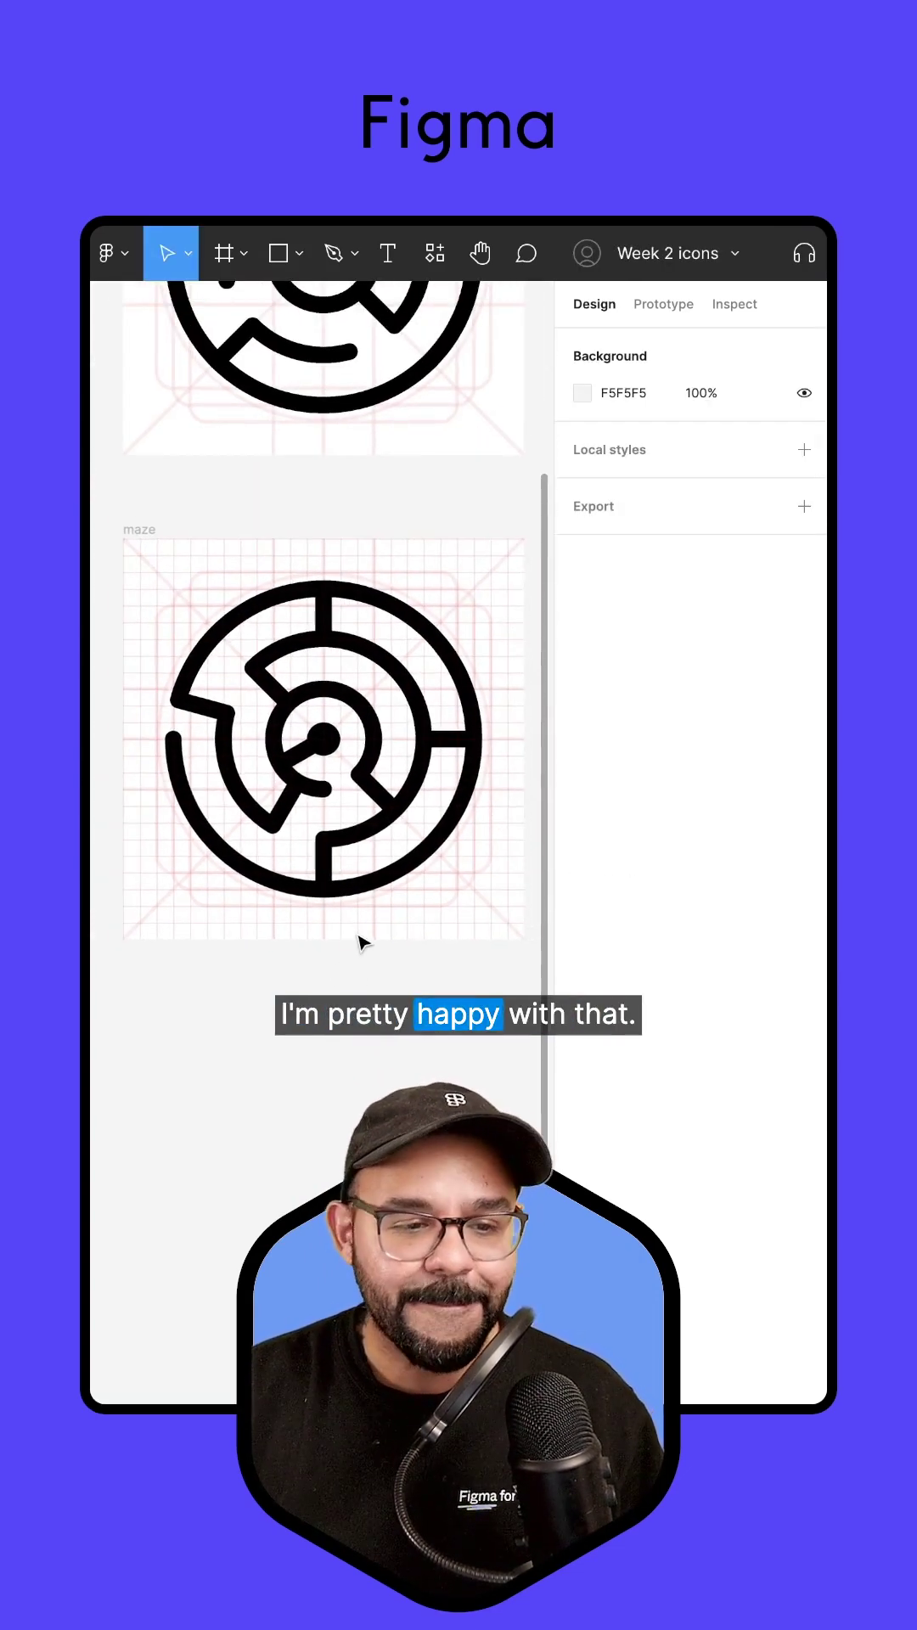
{"action": "left_click_drag", "start_coordinate": [358, 942], "coordinate": [351, 1170]}
{"action": "left_click", "coordinate": [460, 991]}
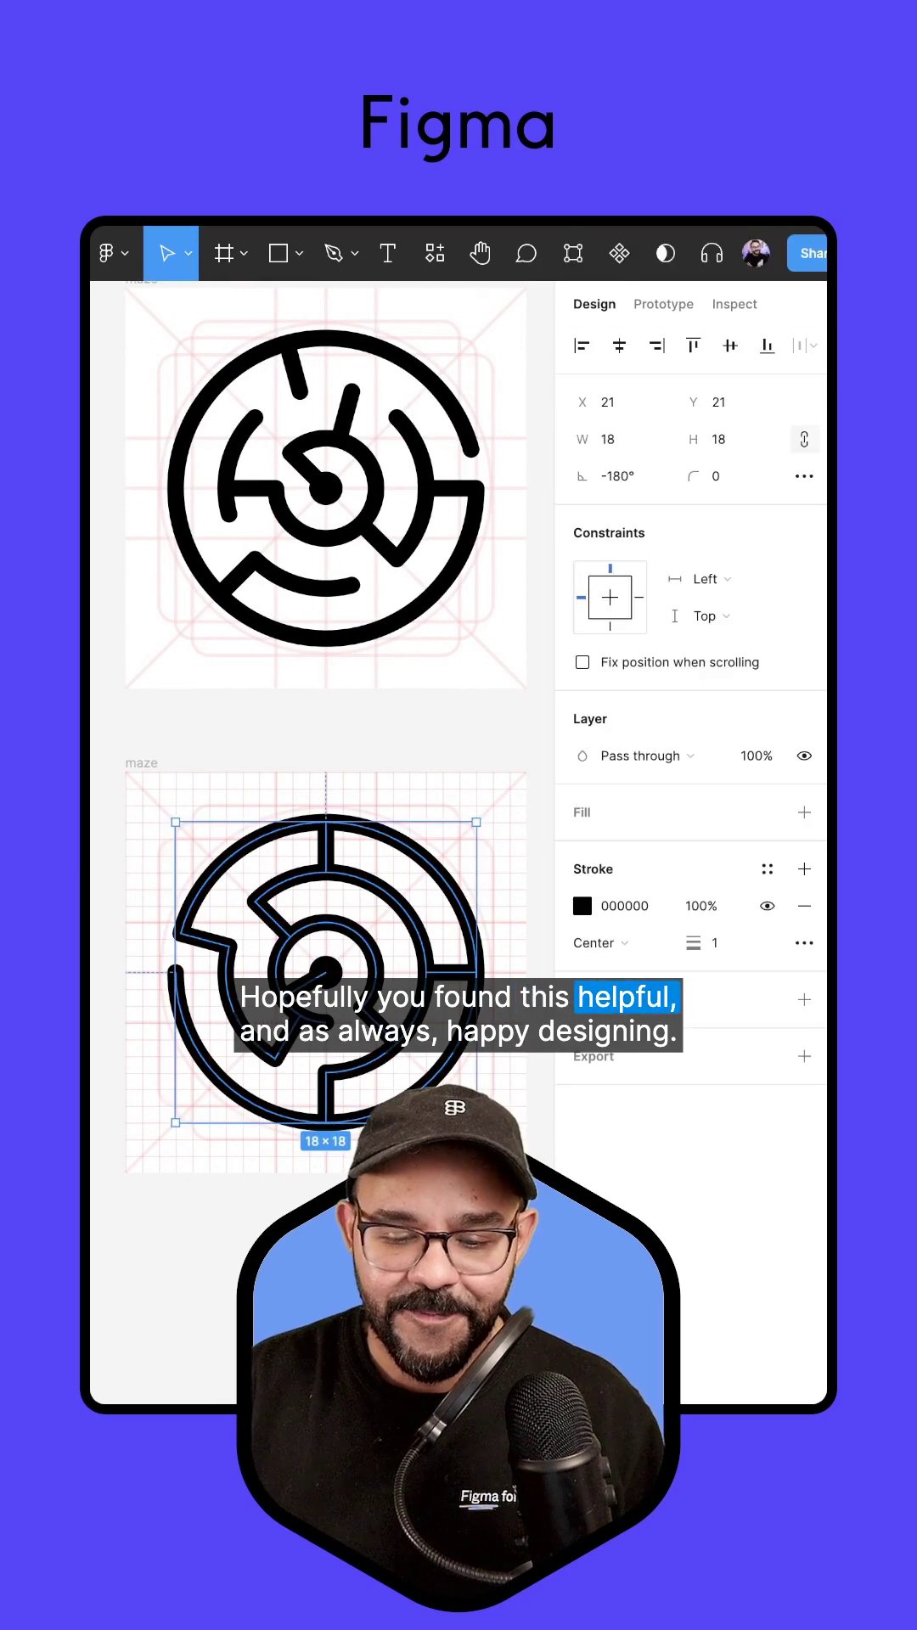